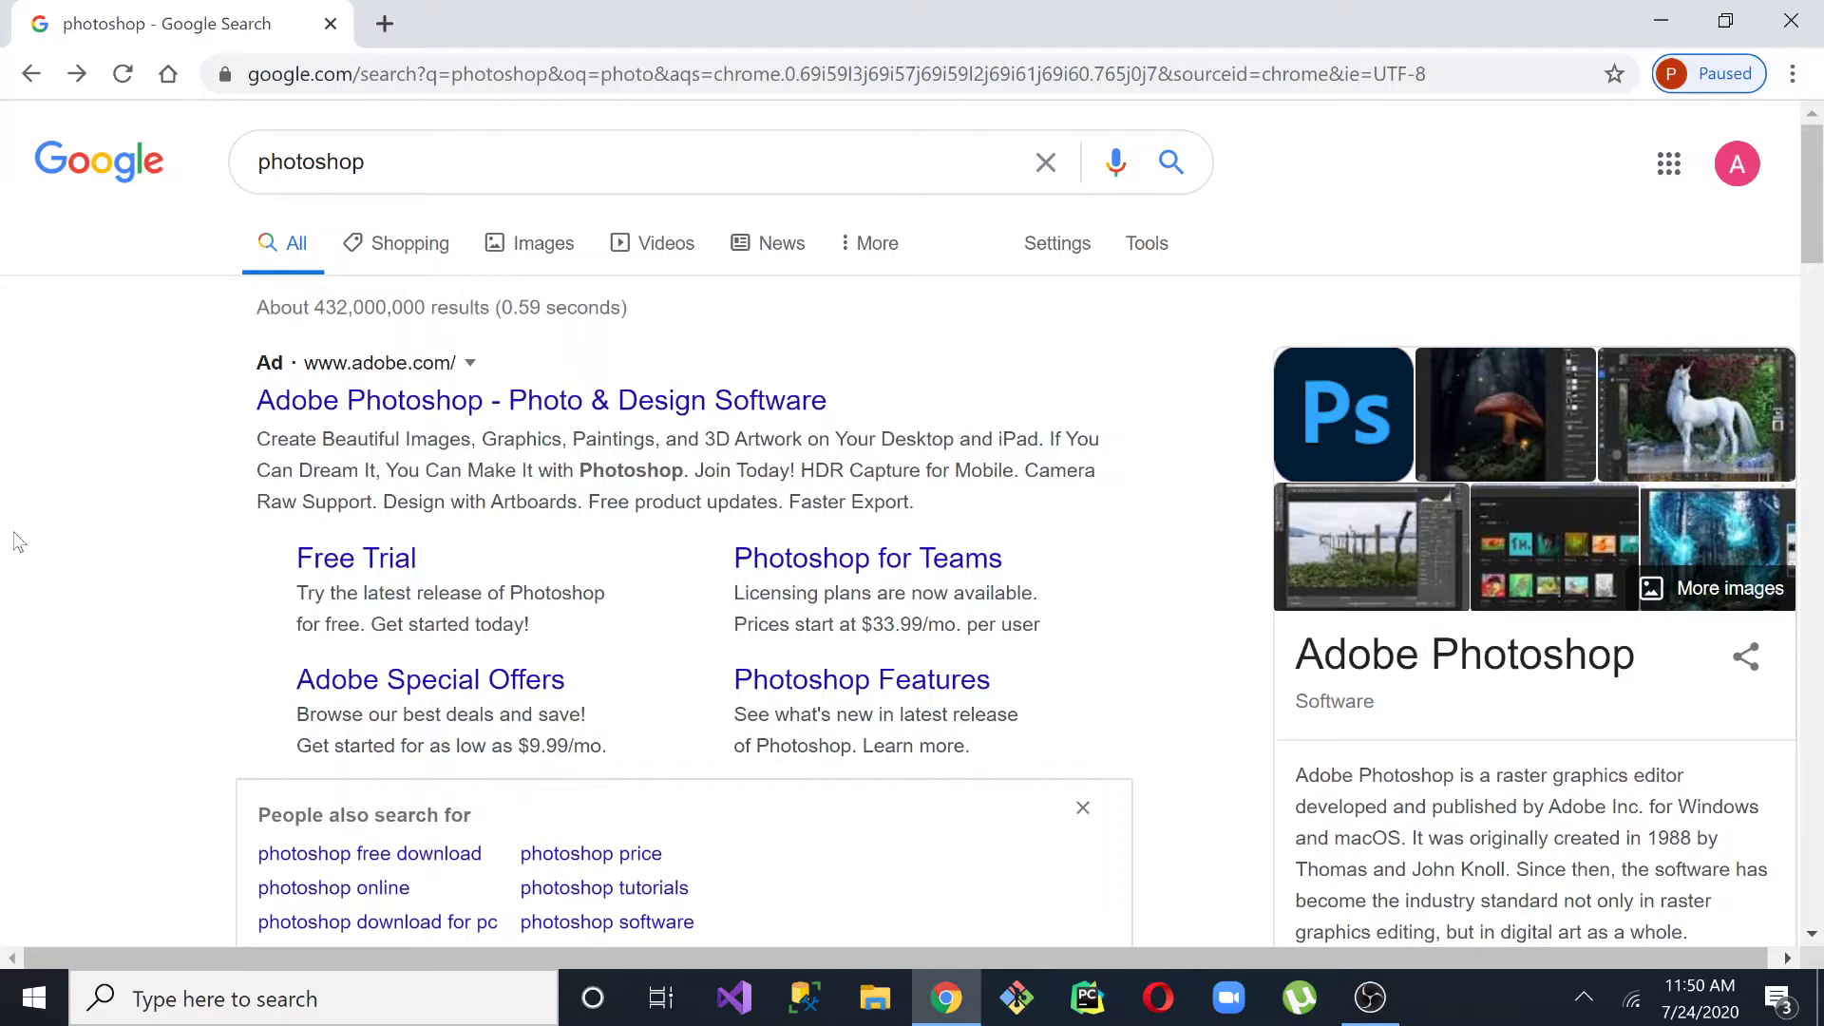
Open Adobe's Photoshop free trial page from the search results and view the 7-day trial plans.
{"action": "left_click", "coordinate": [296, 560]}
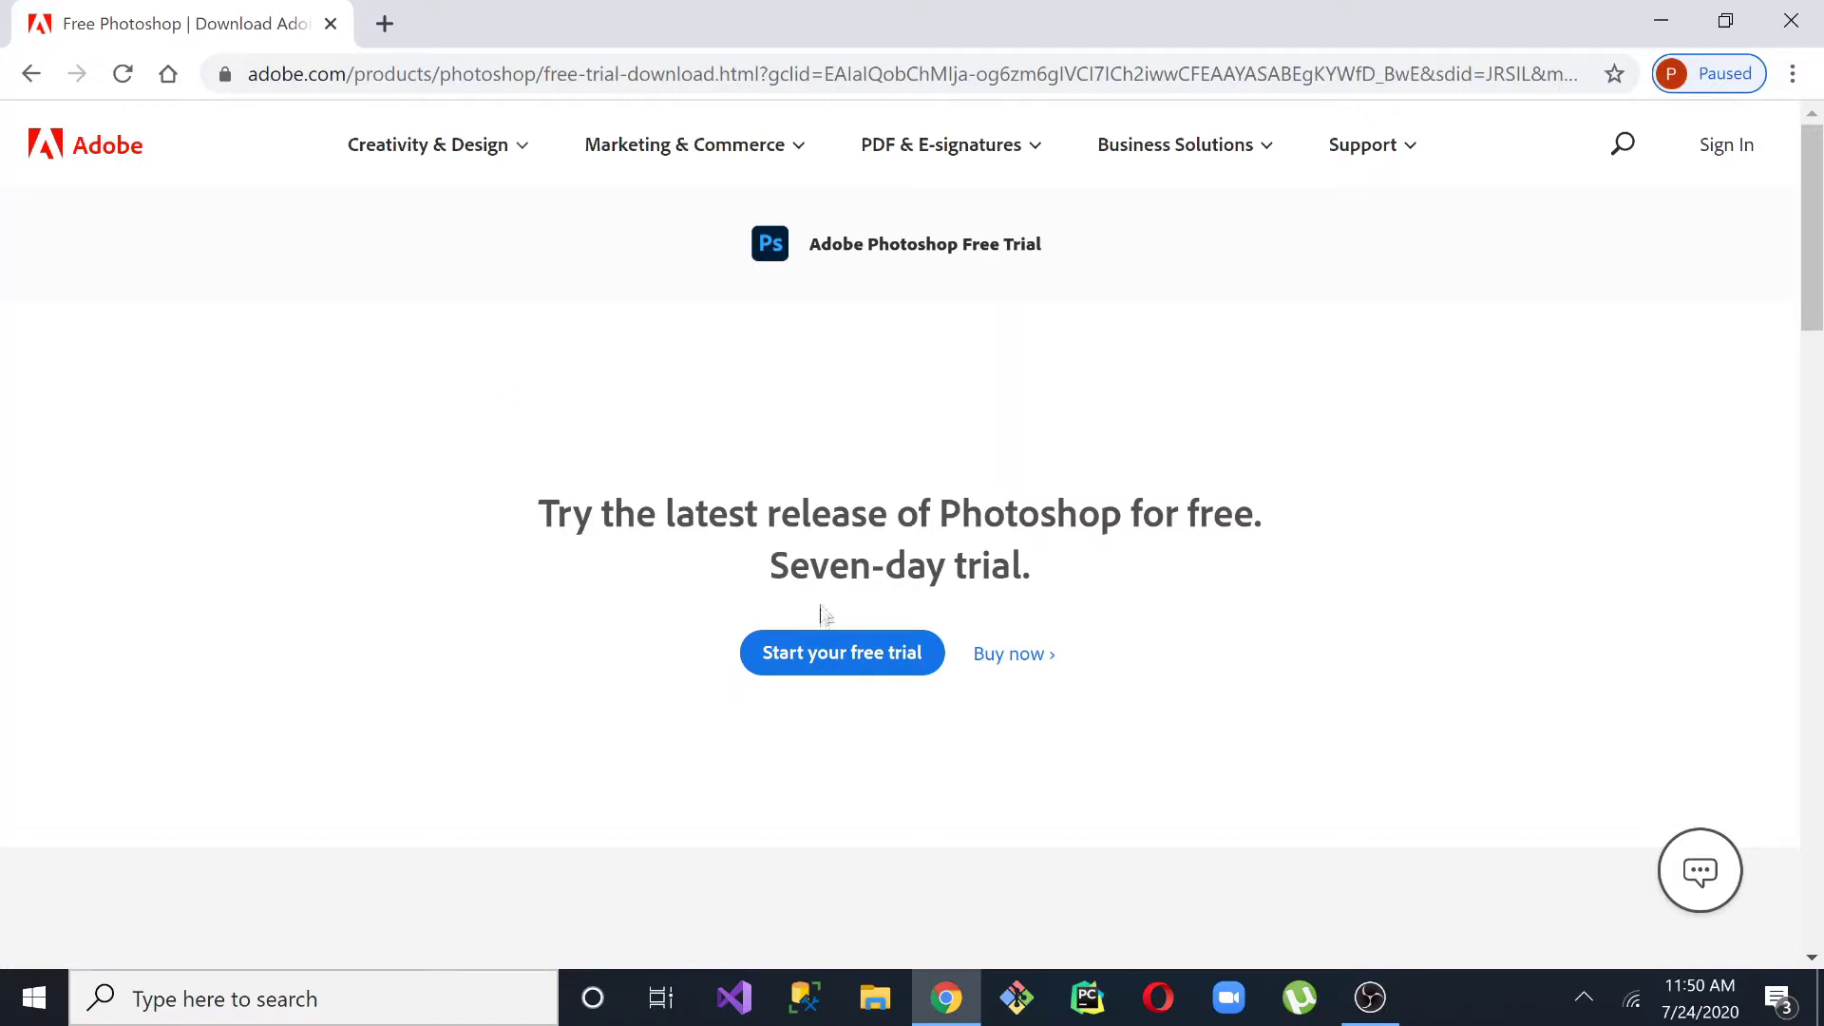
{"action": "left_click", "coordinate": [811, 652]}
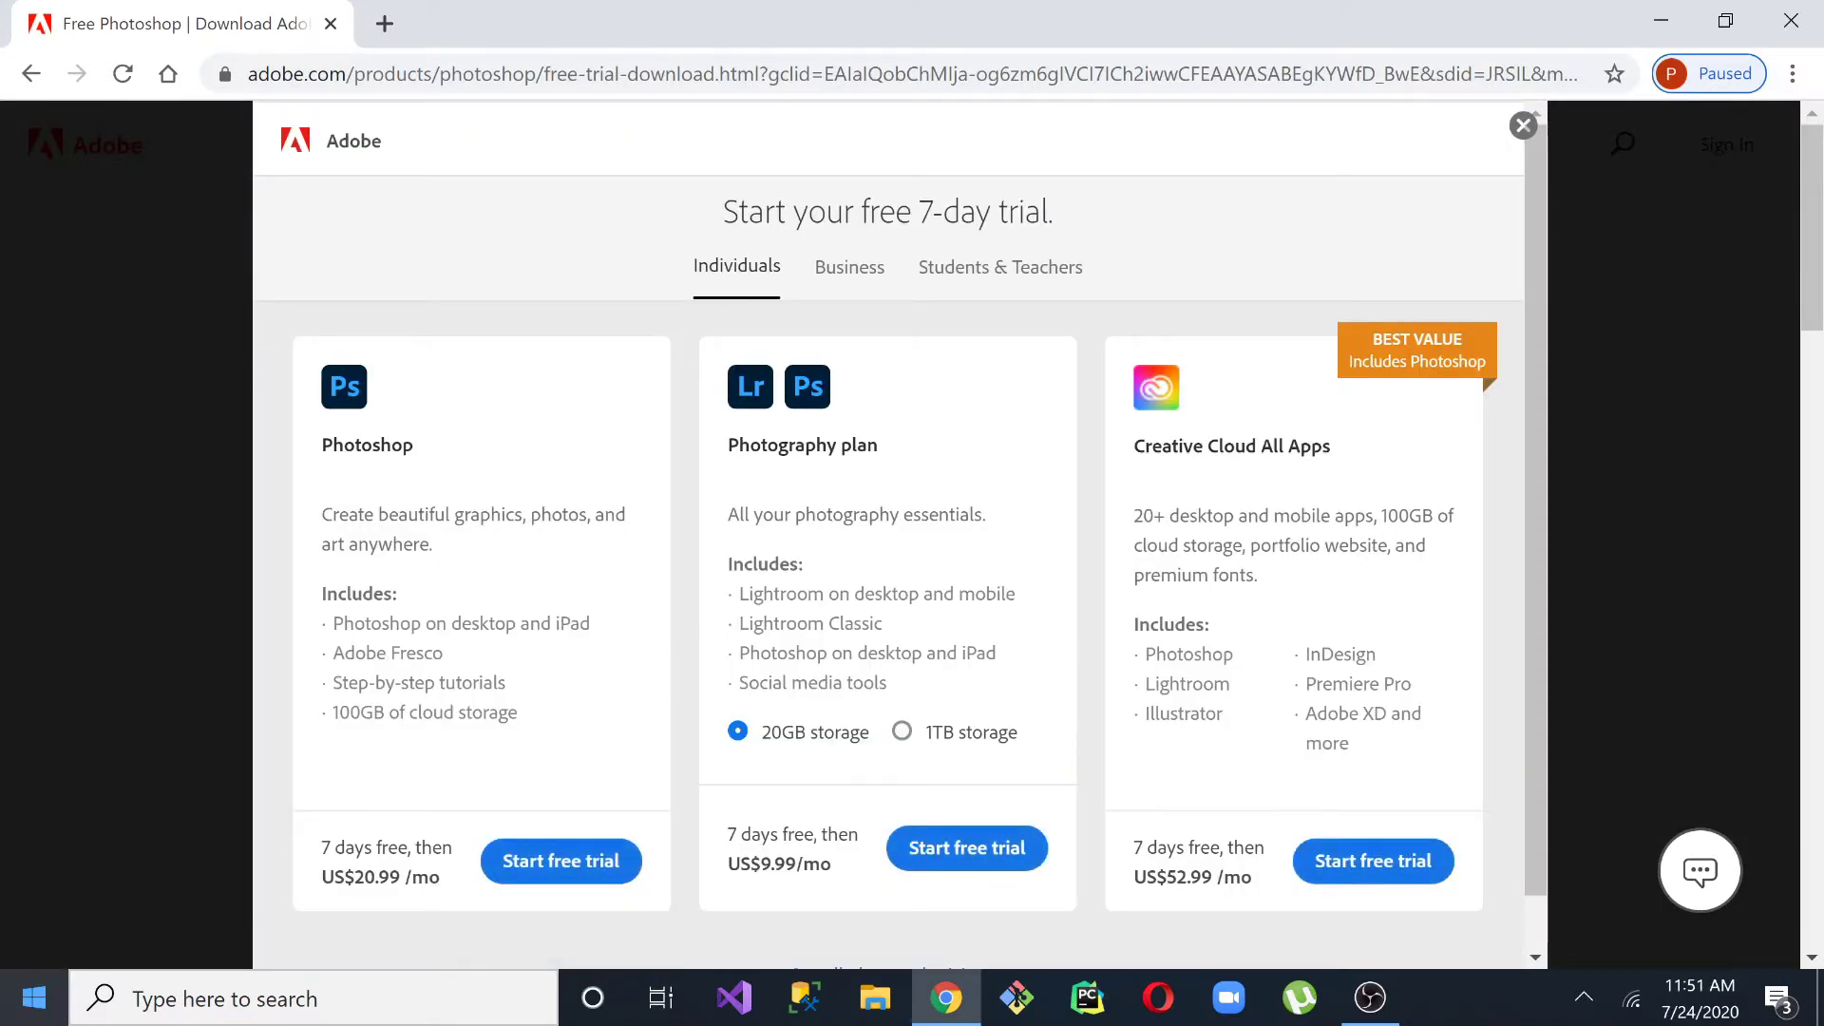
Search the computer for "pho" and launch Adobe Photoshop CC 2015.
{"action": "left_click", "coordinate": [34, 998]}
{"action": "type", "text": "pho"}
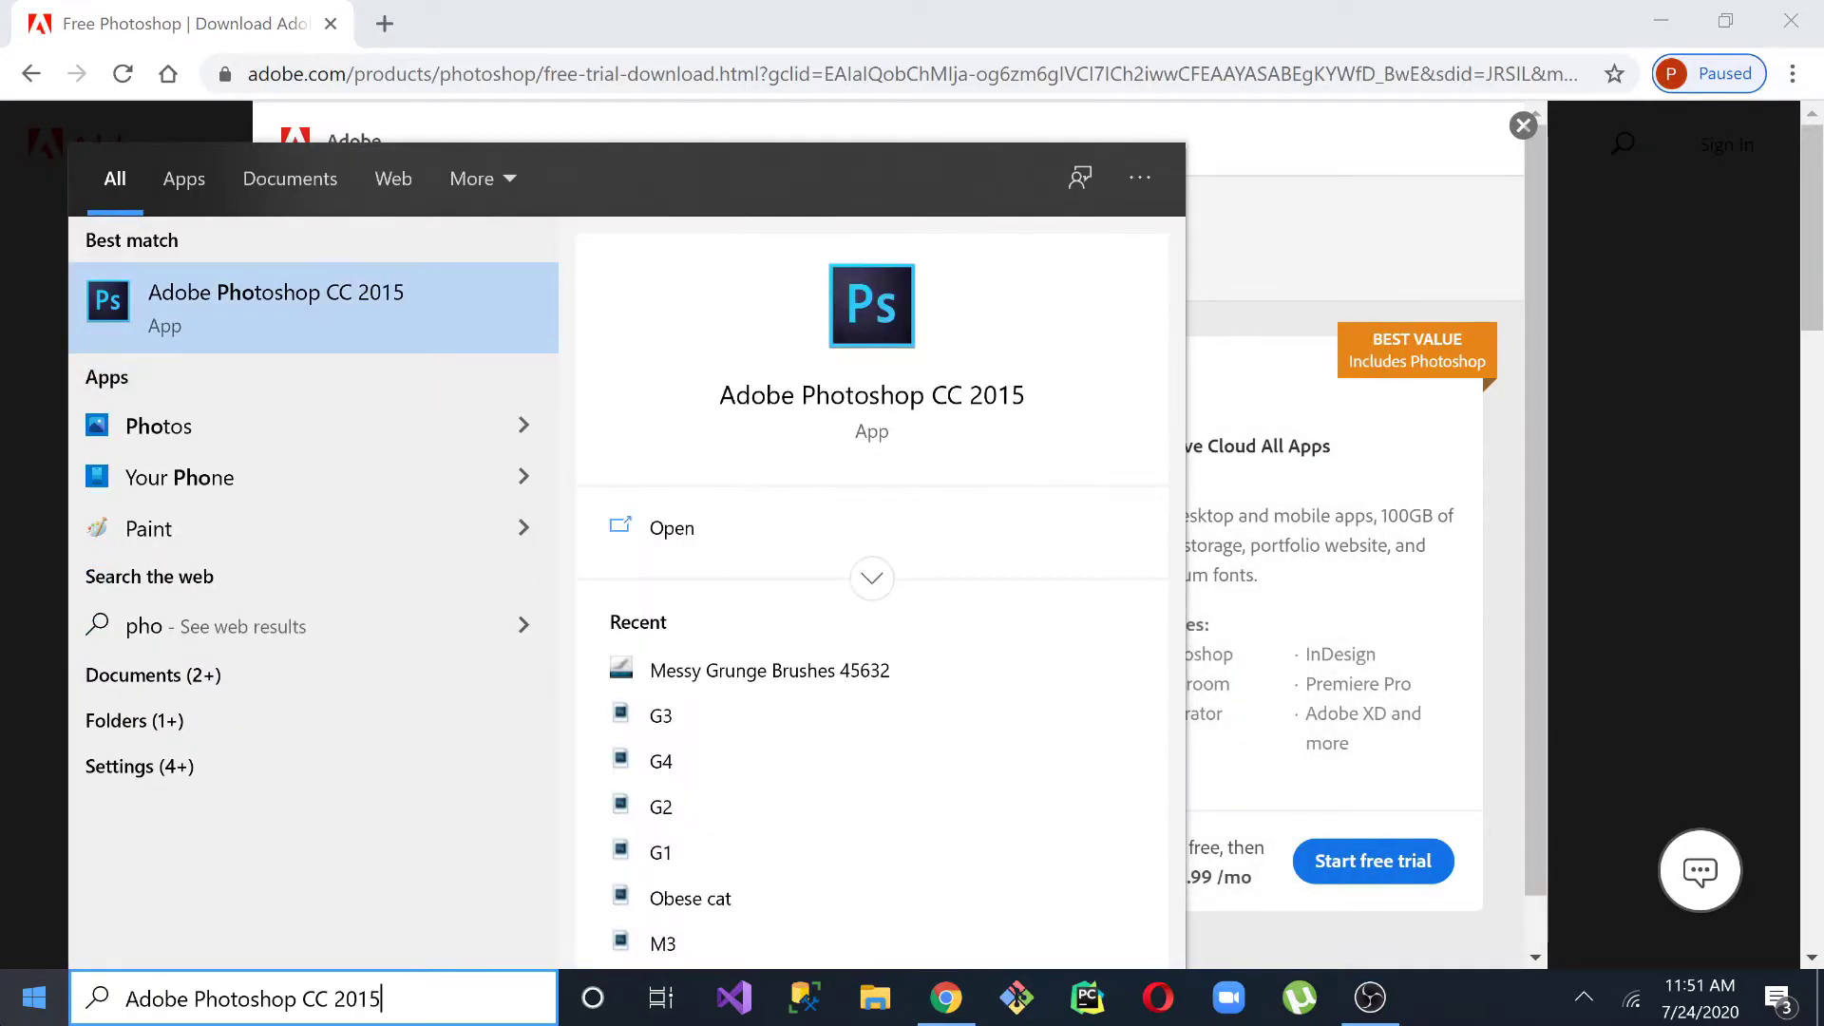
{"action": "key", "text": "Return"}
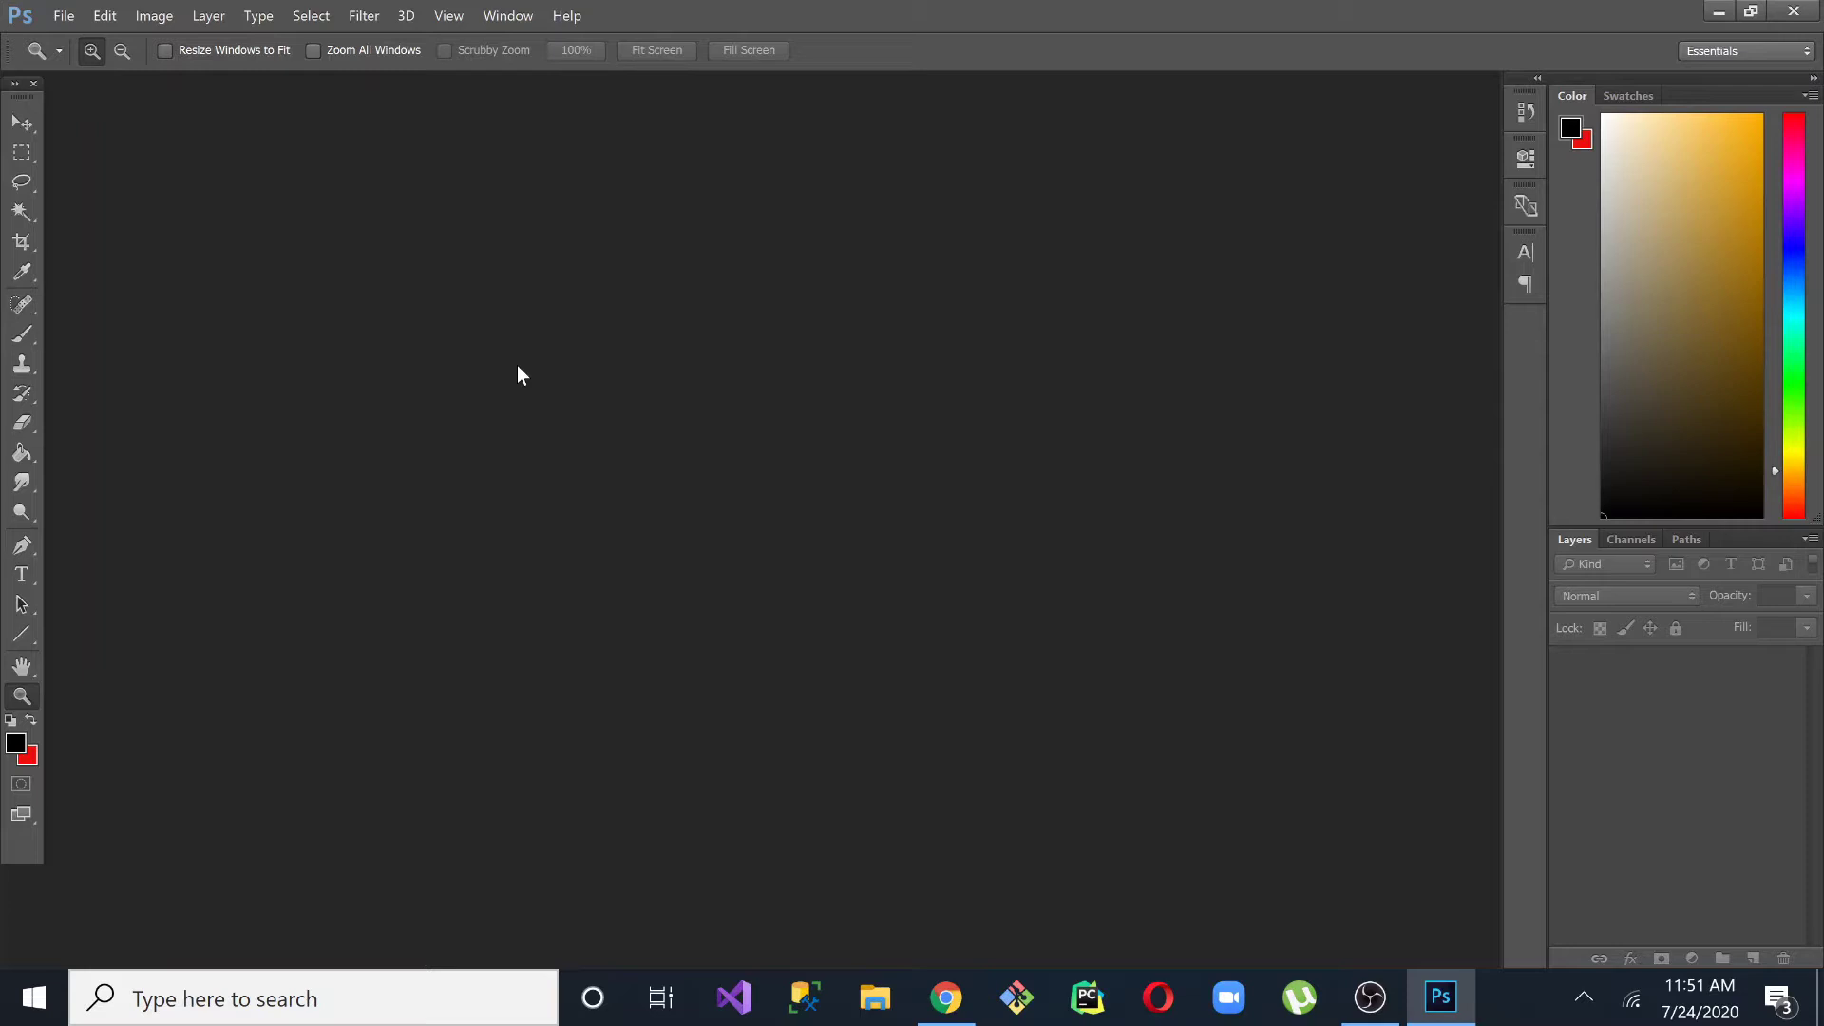
Switch to Chrome and look through the recently added fonts on the DaFont home page.
{"action": "left_click", "coordinate": [944, 995]}
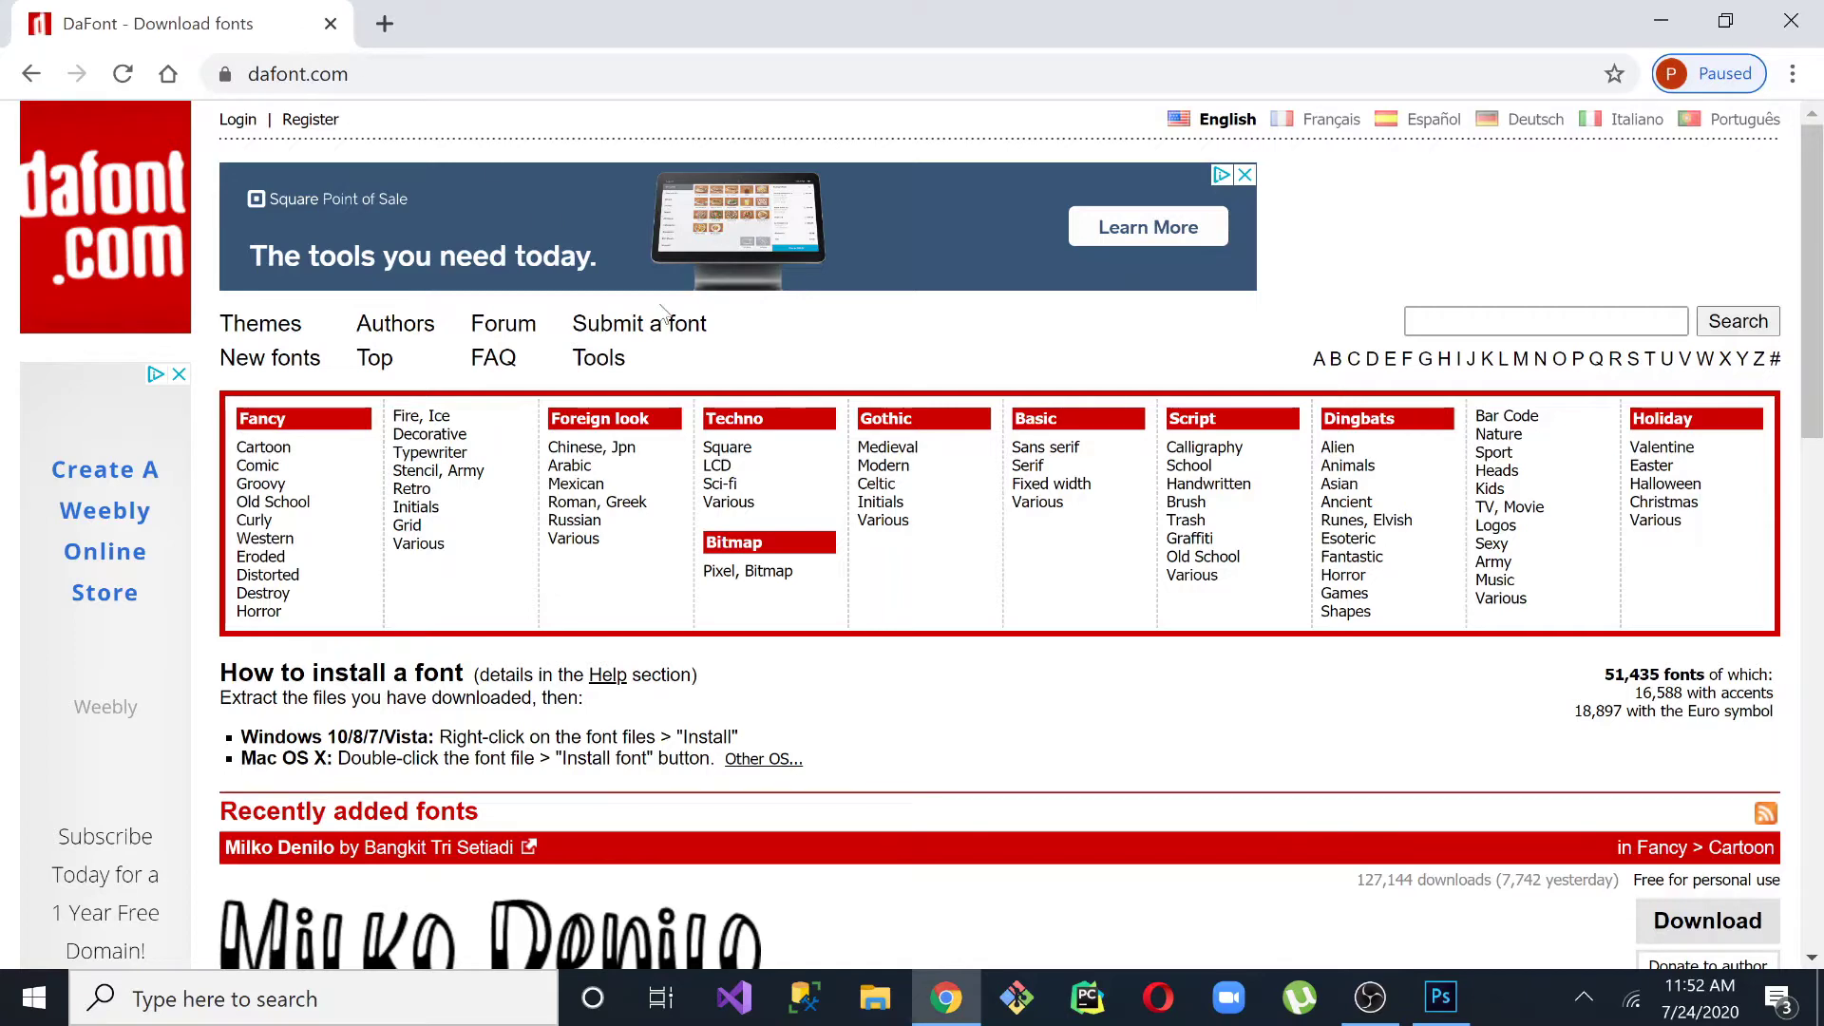
{"action": "triple_click", "coordinate": [1458, 672]}
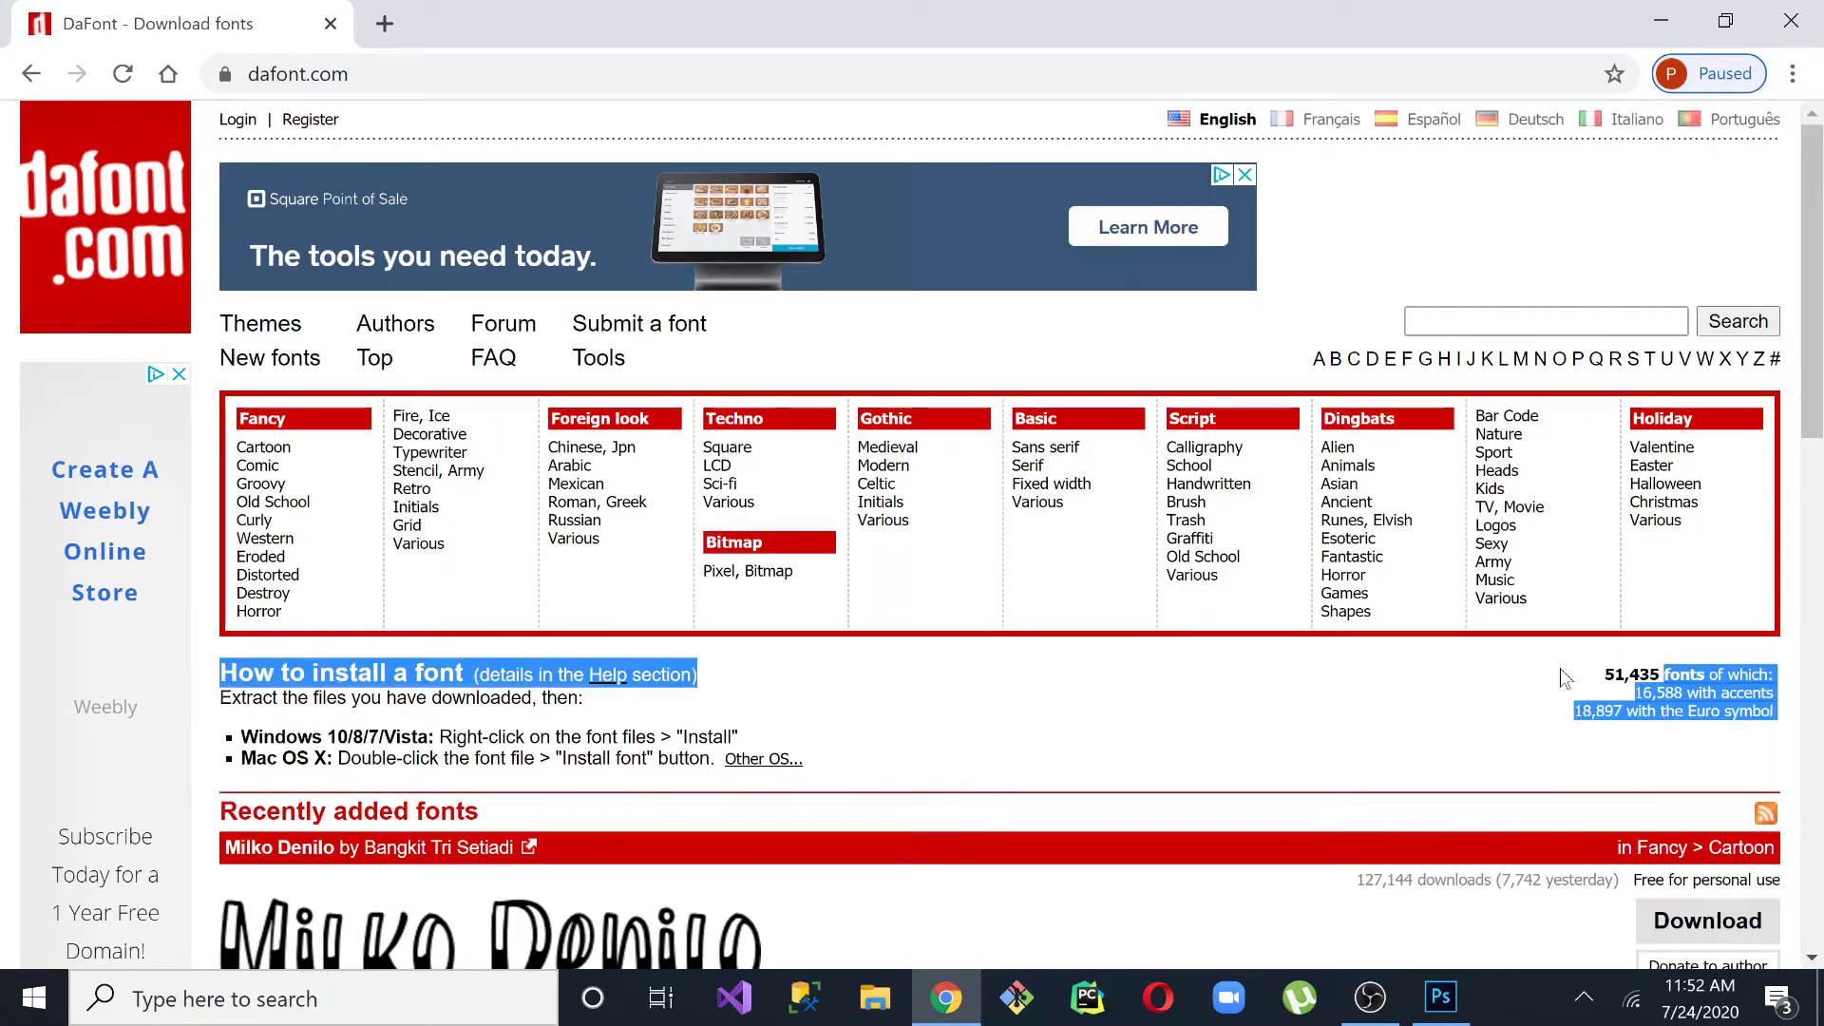
{"action": "left_click", "coordinate": [1457, 672]}
{"action": "scroll", "coordinate": [753, 578], "scroll_direction": "down", "scroll_amount": 8}
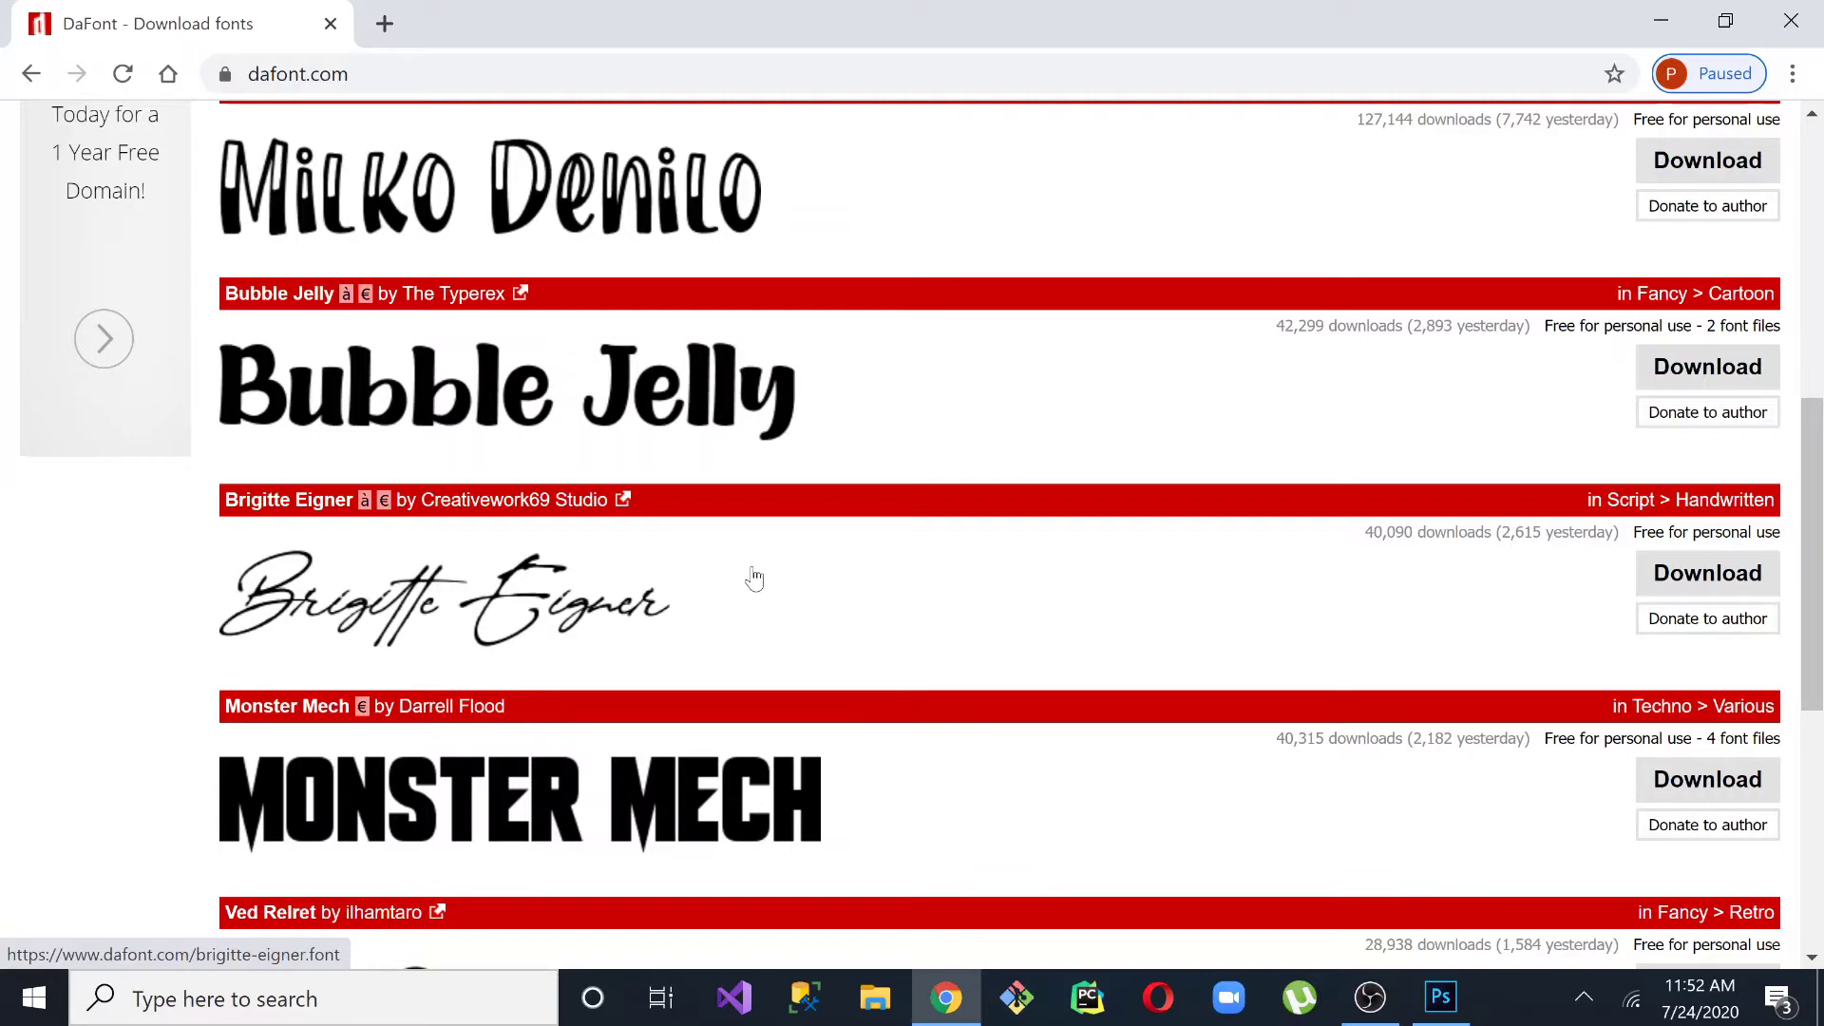
{"action": "scroll", "coordinate": [753, 578], "scroll_direction": "down", "scroll_amount": 10}
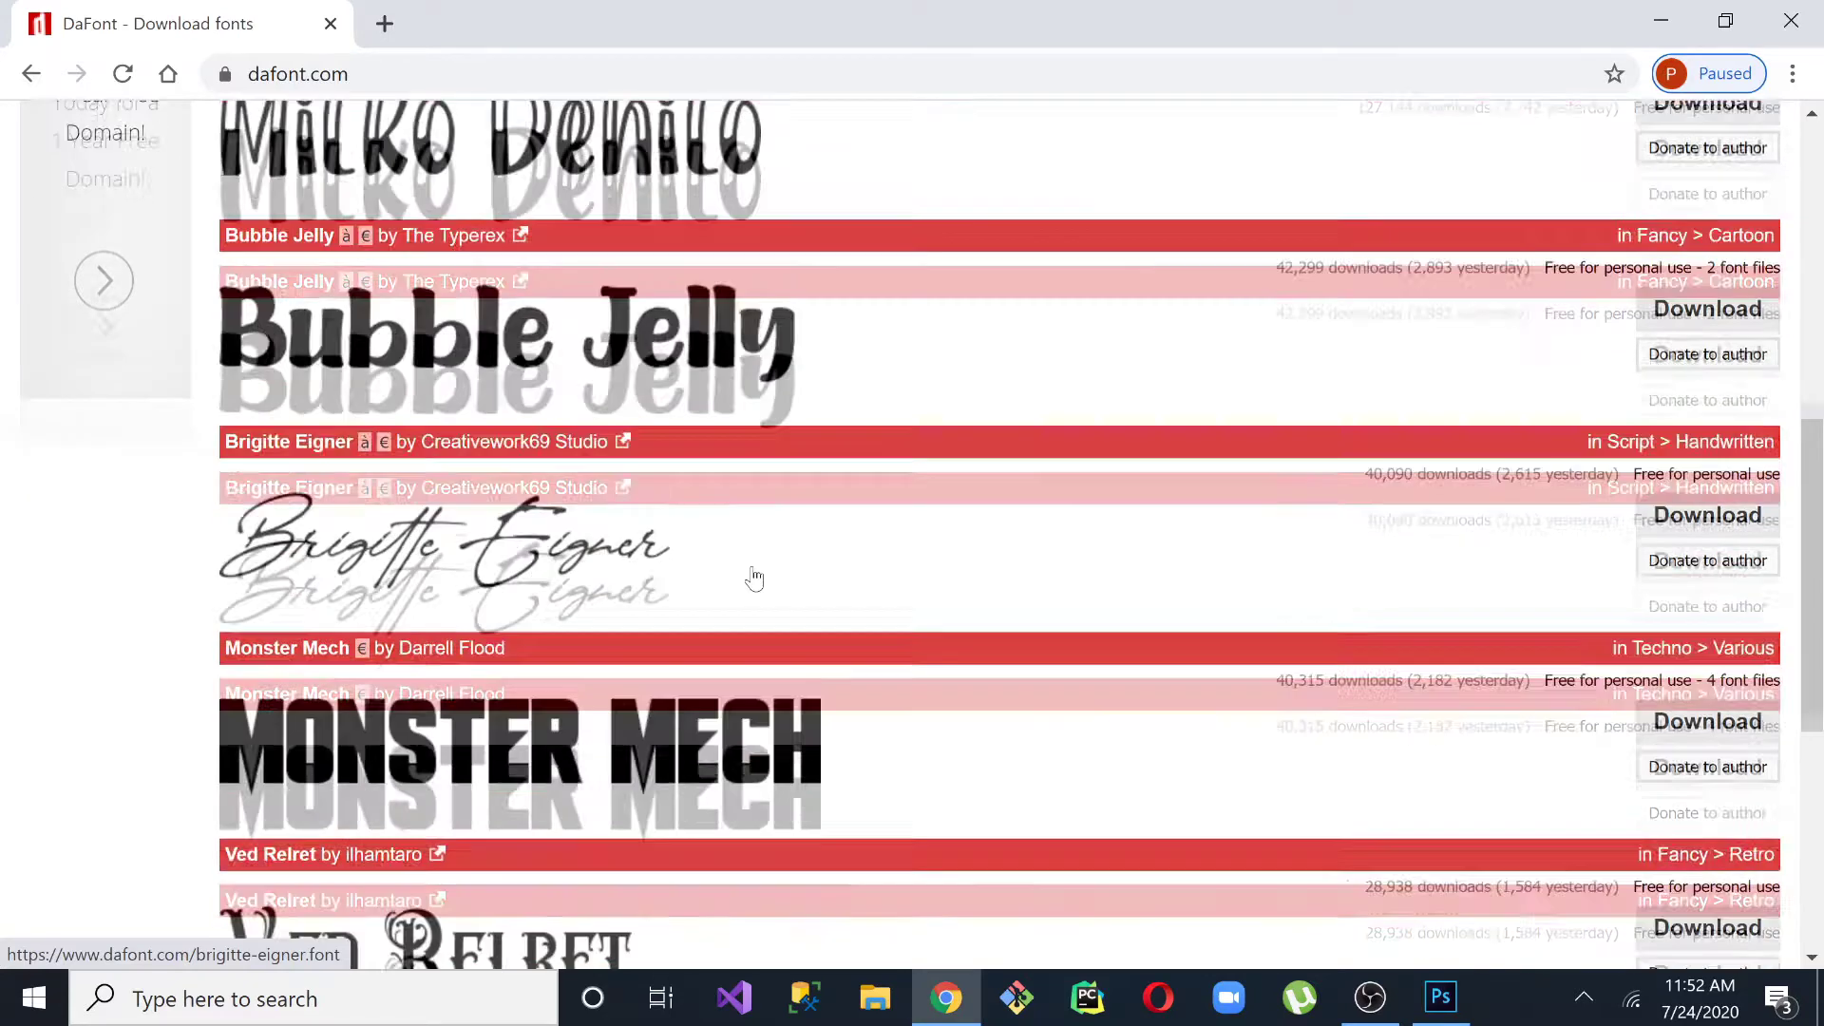
{"action": "scroll", "coordinate": [990, 448], "scroll_direction": "up", "scroll_amount": 3}
{"action": "scroll", "coordinate": [1821, 328], "scroll_direction": "up", "scroll_amount": 6}
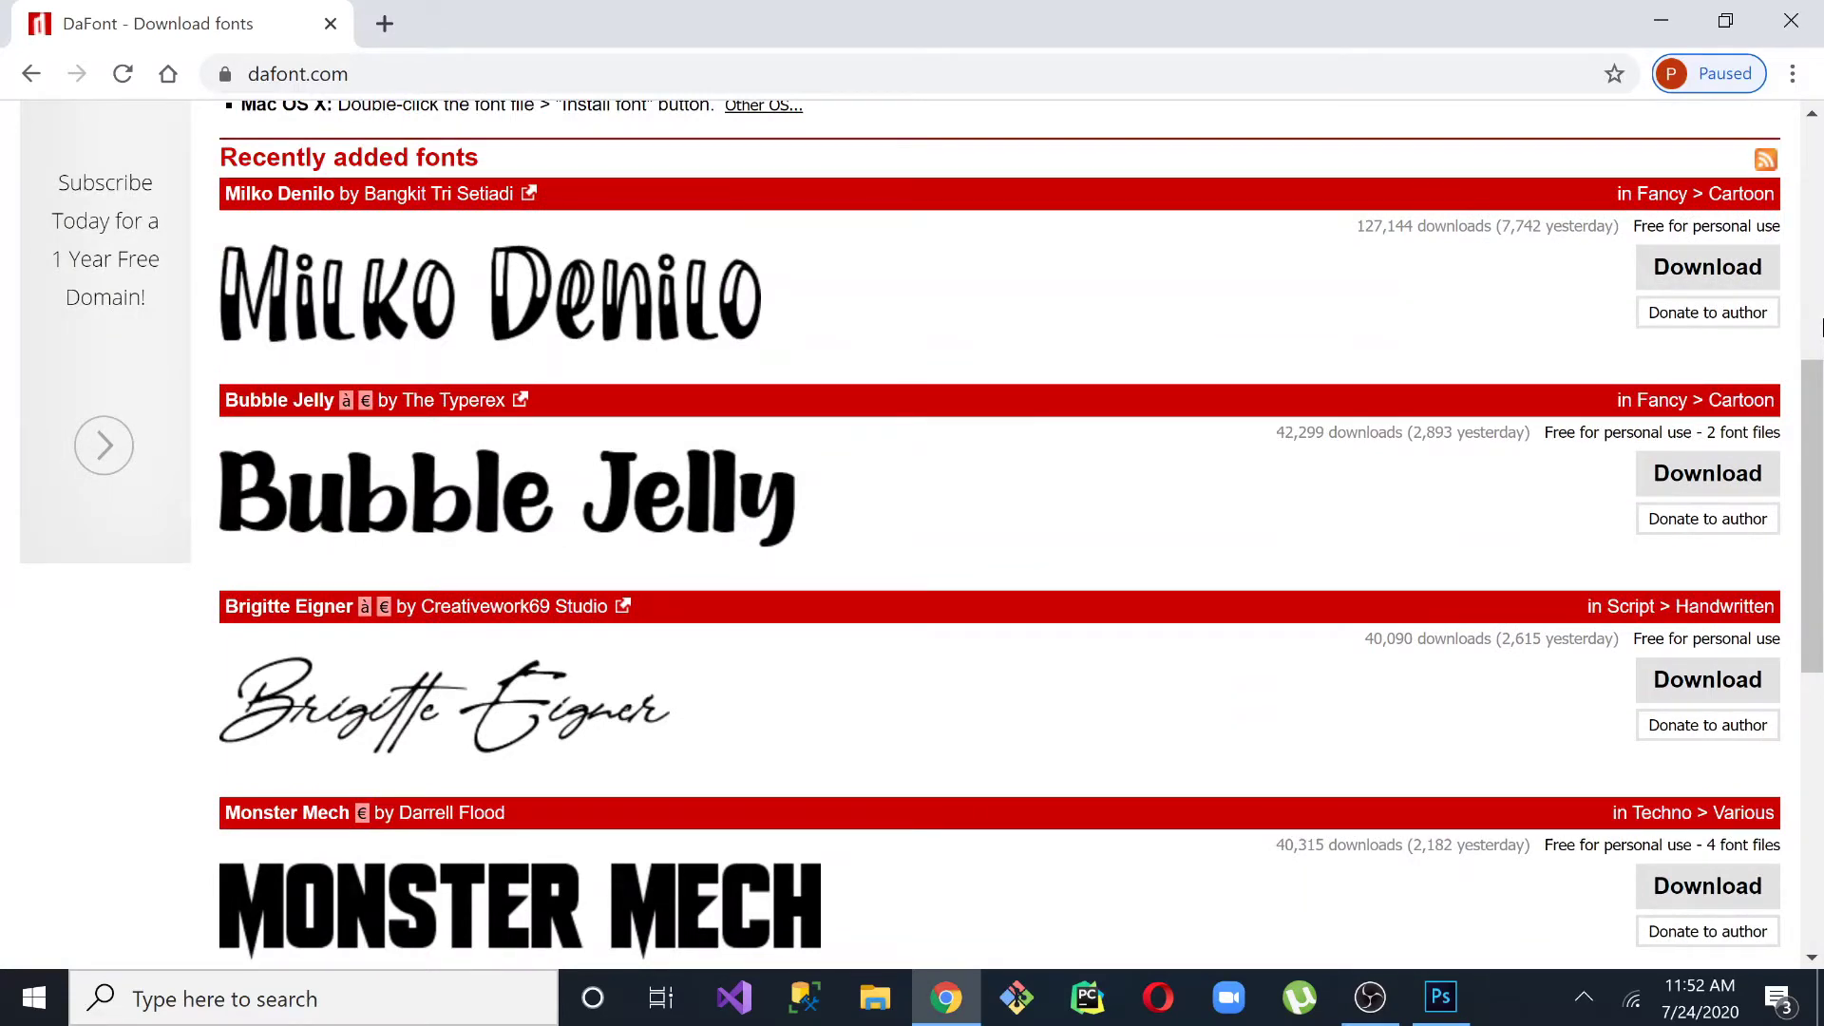
{"action": "scroll", "coordinate": [1821, 328], "scroll_direction": "up", "scroll_amount": 7}
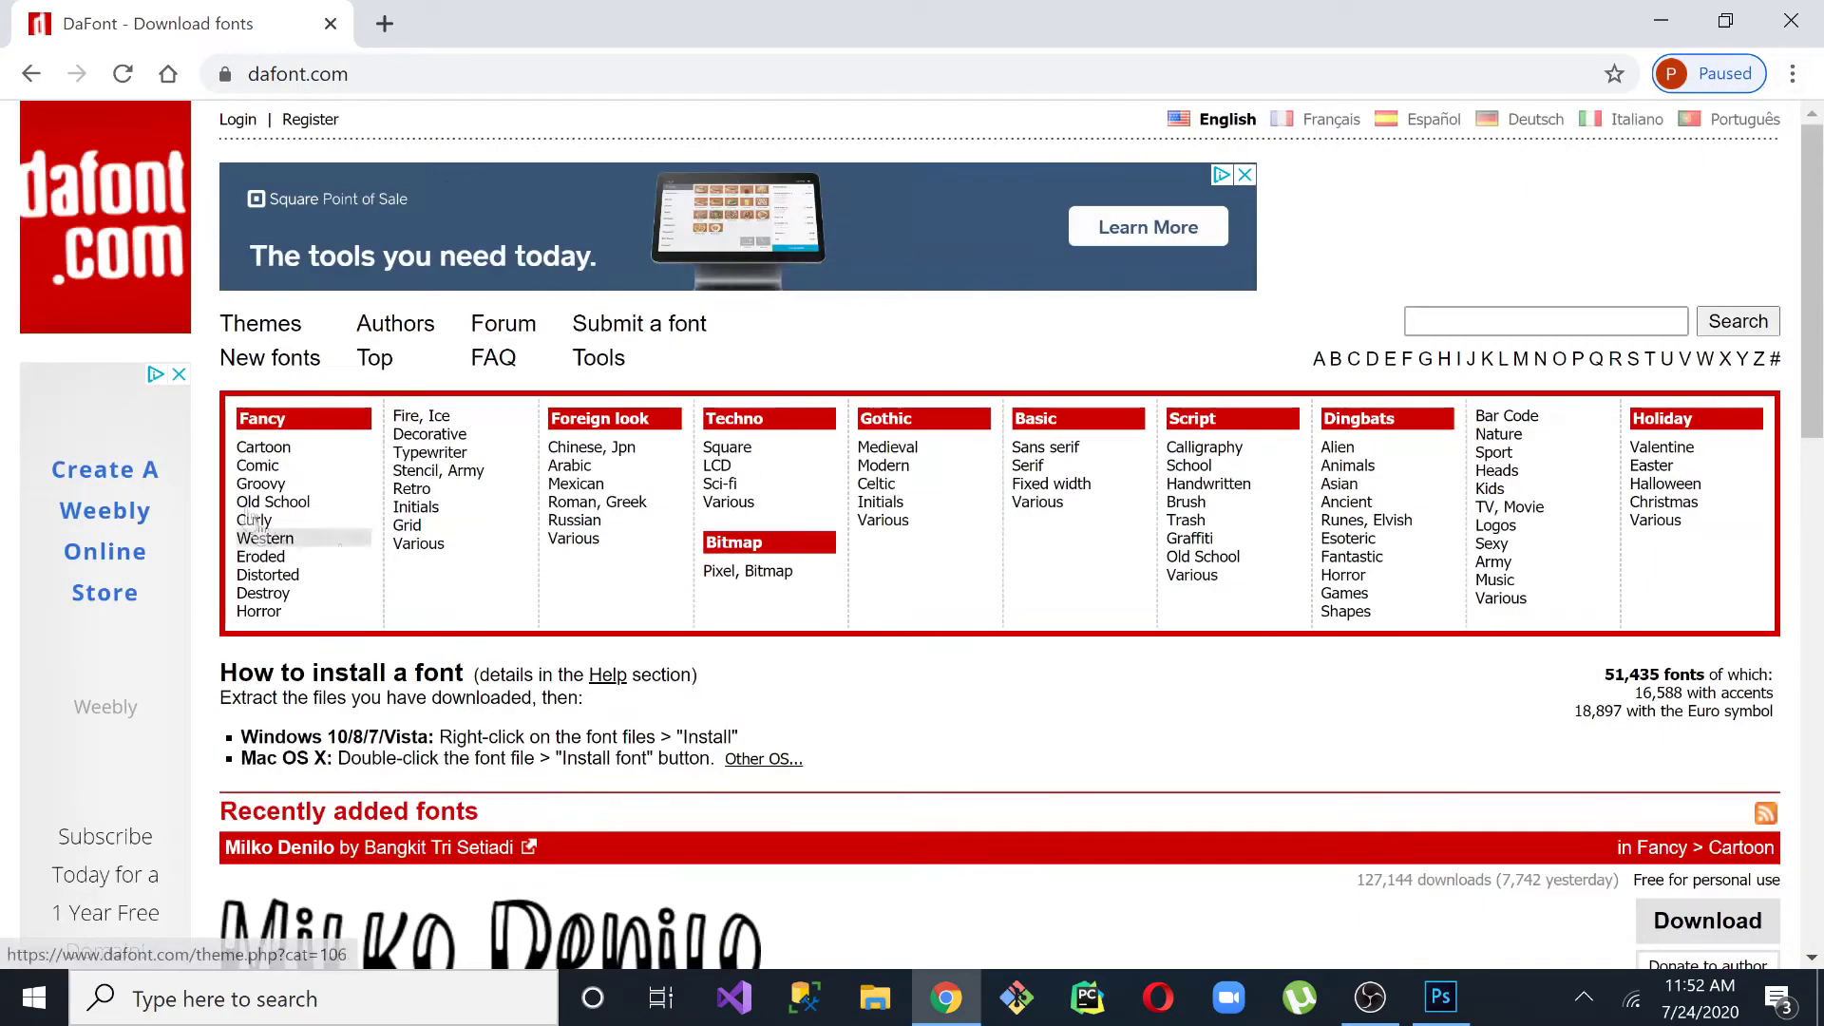
Open DaFont's Fancy > Distorted category and look through its font previews.
{"action": "left_click", "coordinate": [305, 576]}
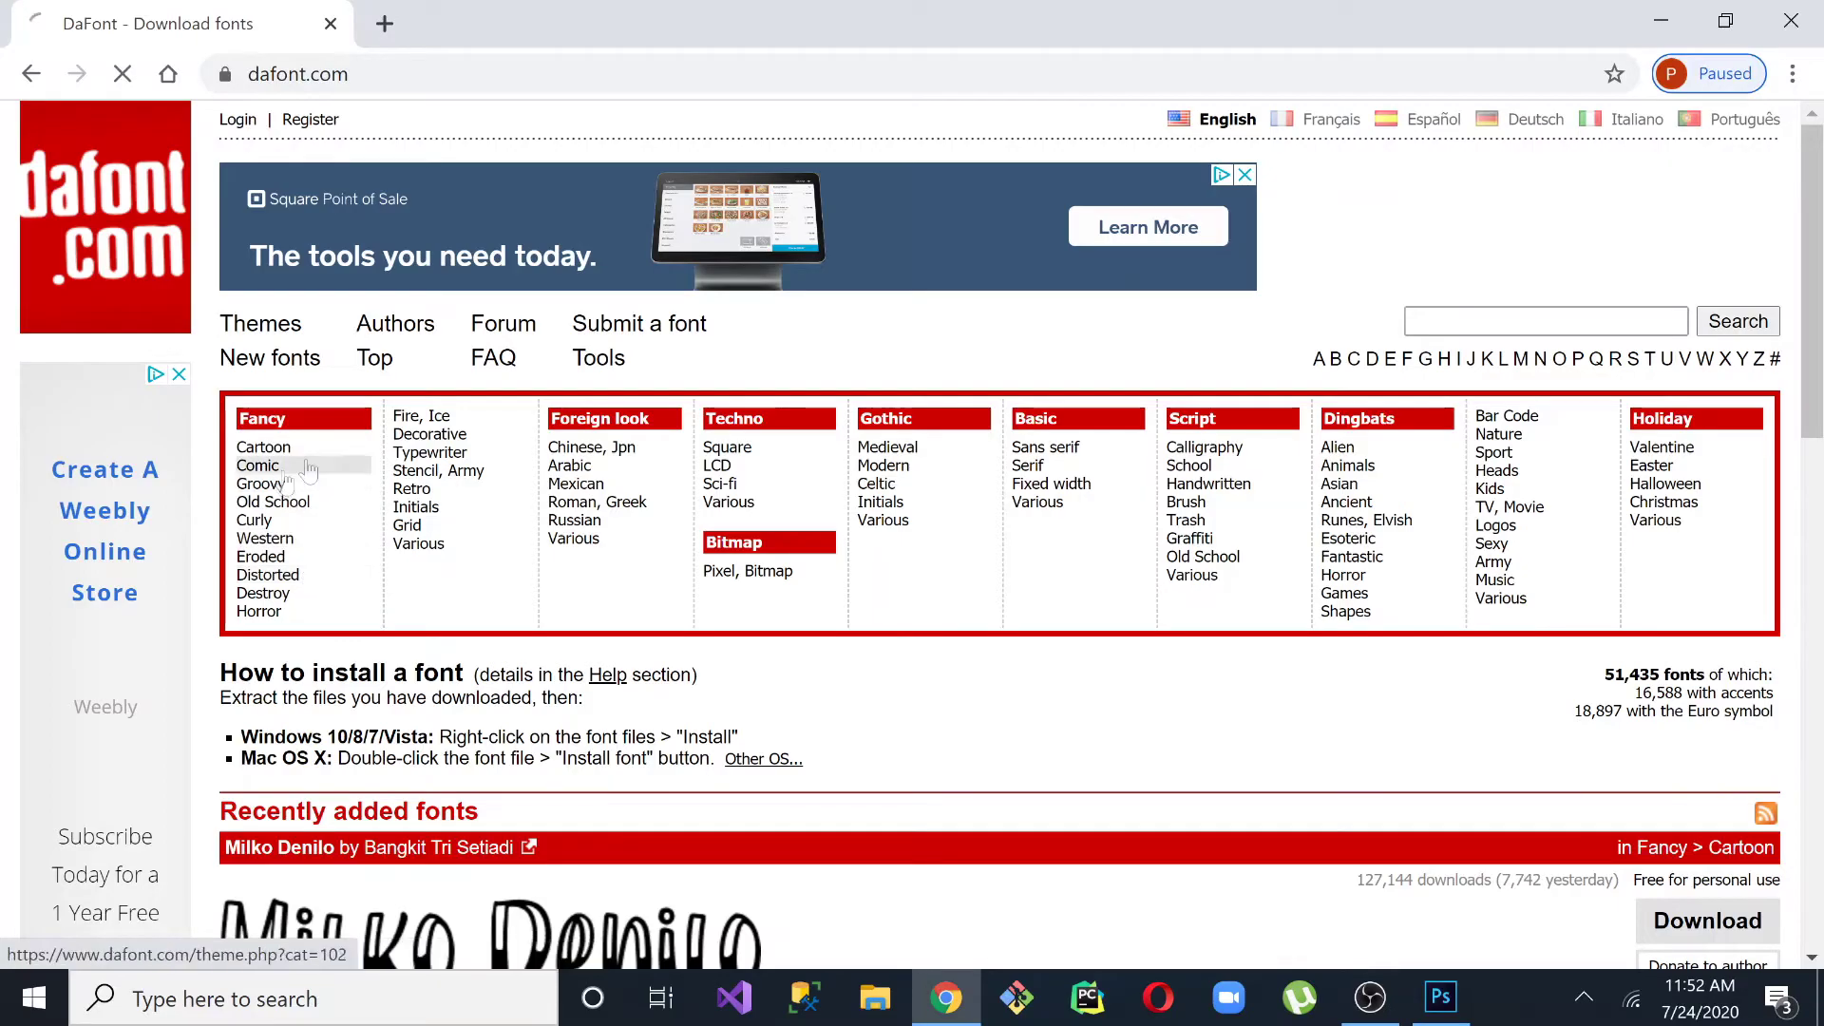
{"action": "scroll", "coordinate": [760, 407], "scroll_direction": "down", "scroll_amount": 10}
{"action": "scroll", "coordinate": [760, 407], "scroll_direction": "up", "scroll_amount": 2}
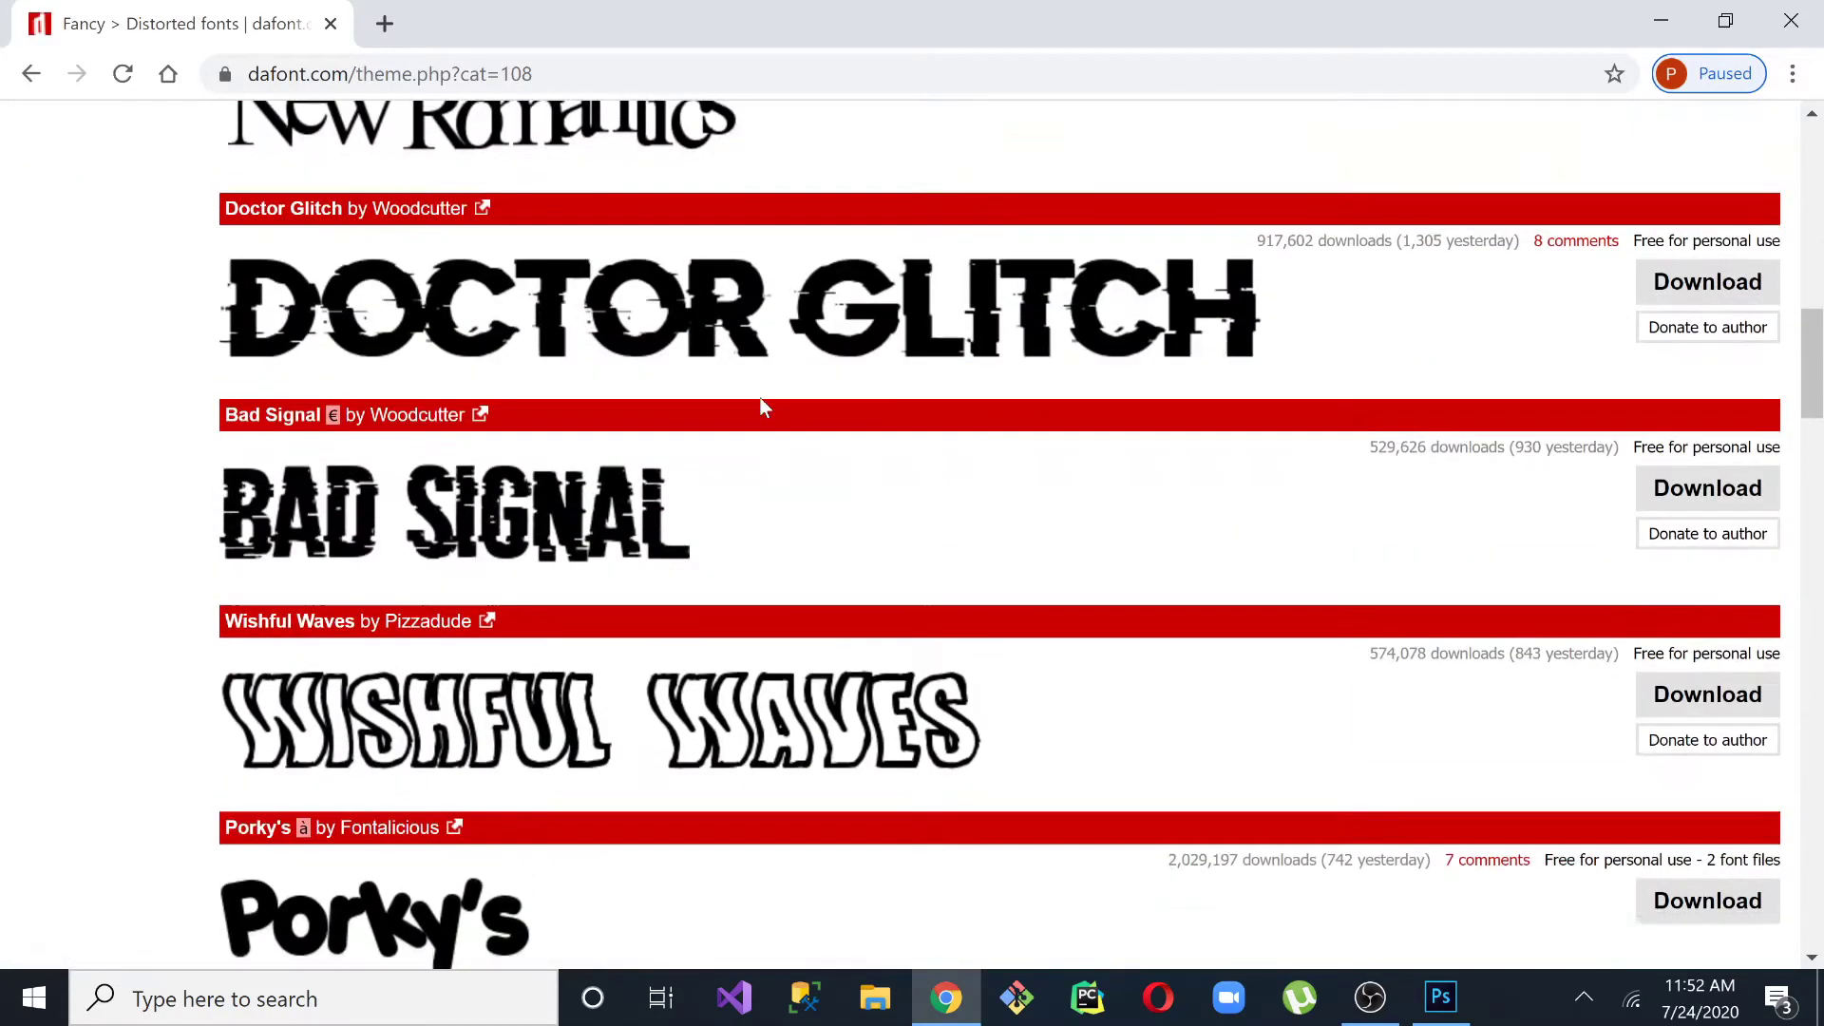
{"action": "scroll", "coordinate": [760, 407], "scroll_direction": "down", "scroll_amount": 15}
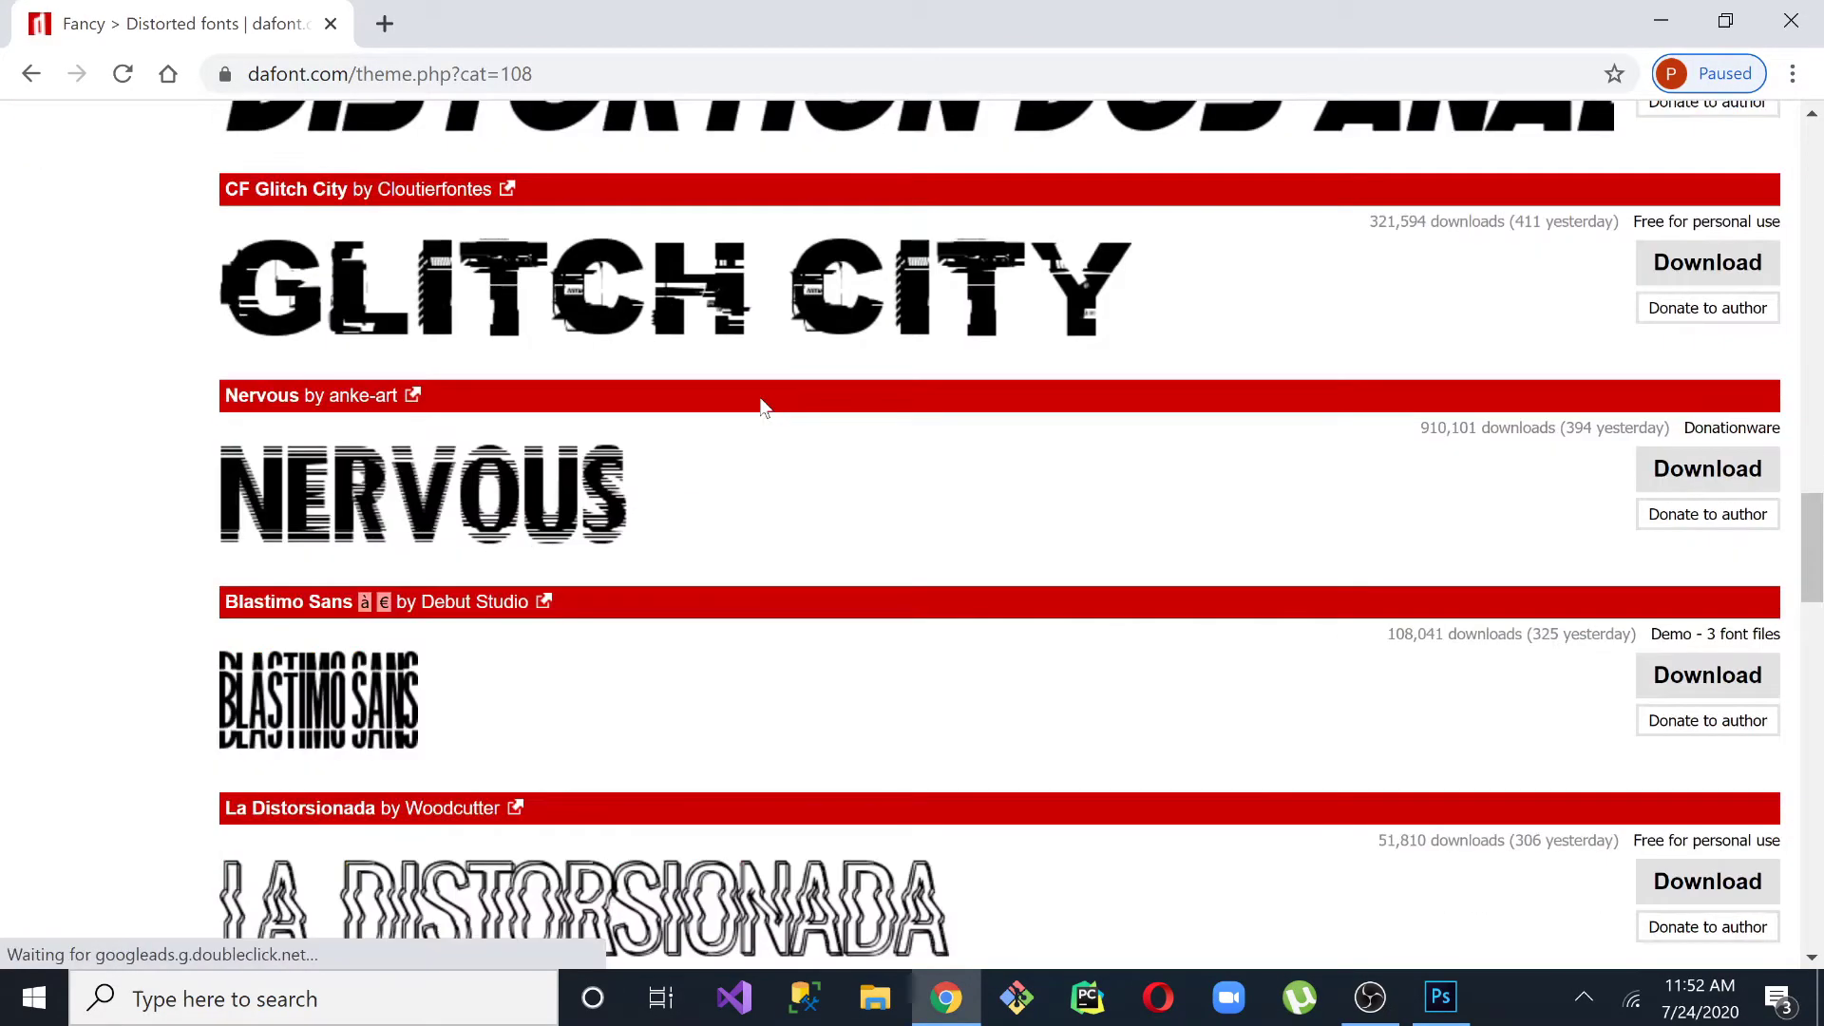
{"action": "scroll", "coordinate": [762, 409], "scroll_direction": "up", "scroll_amount": 1}
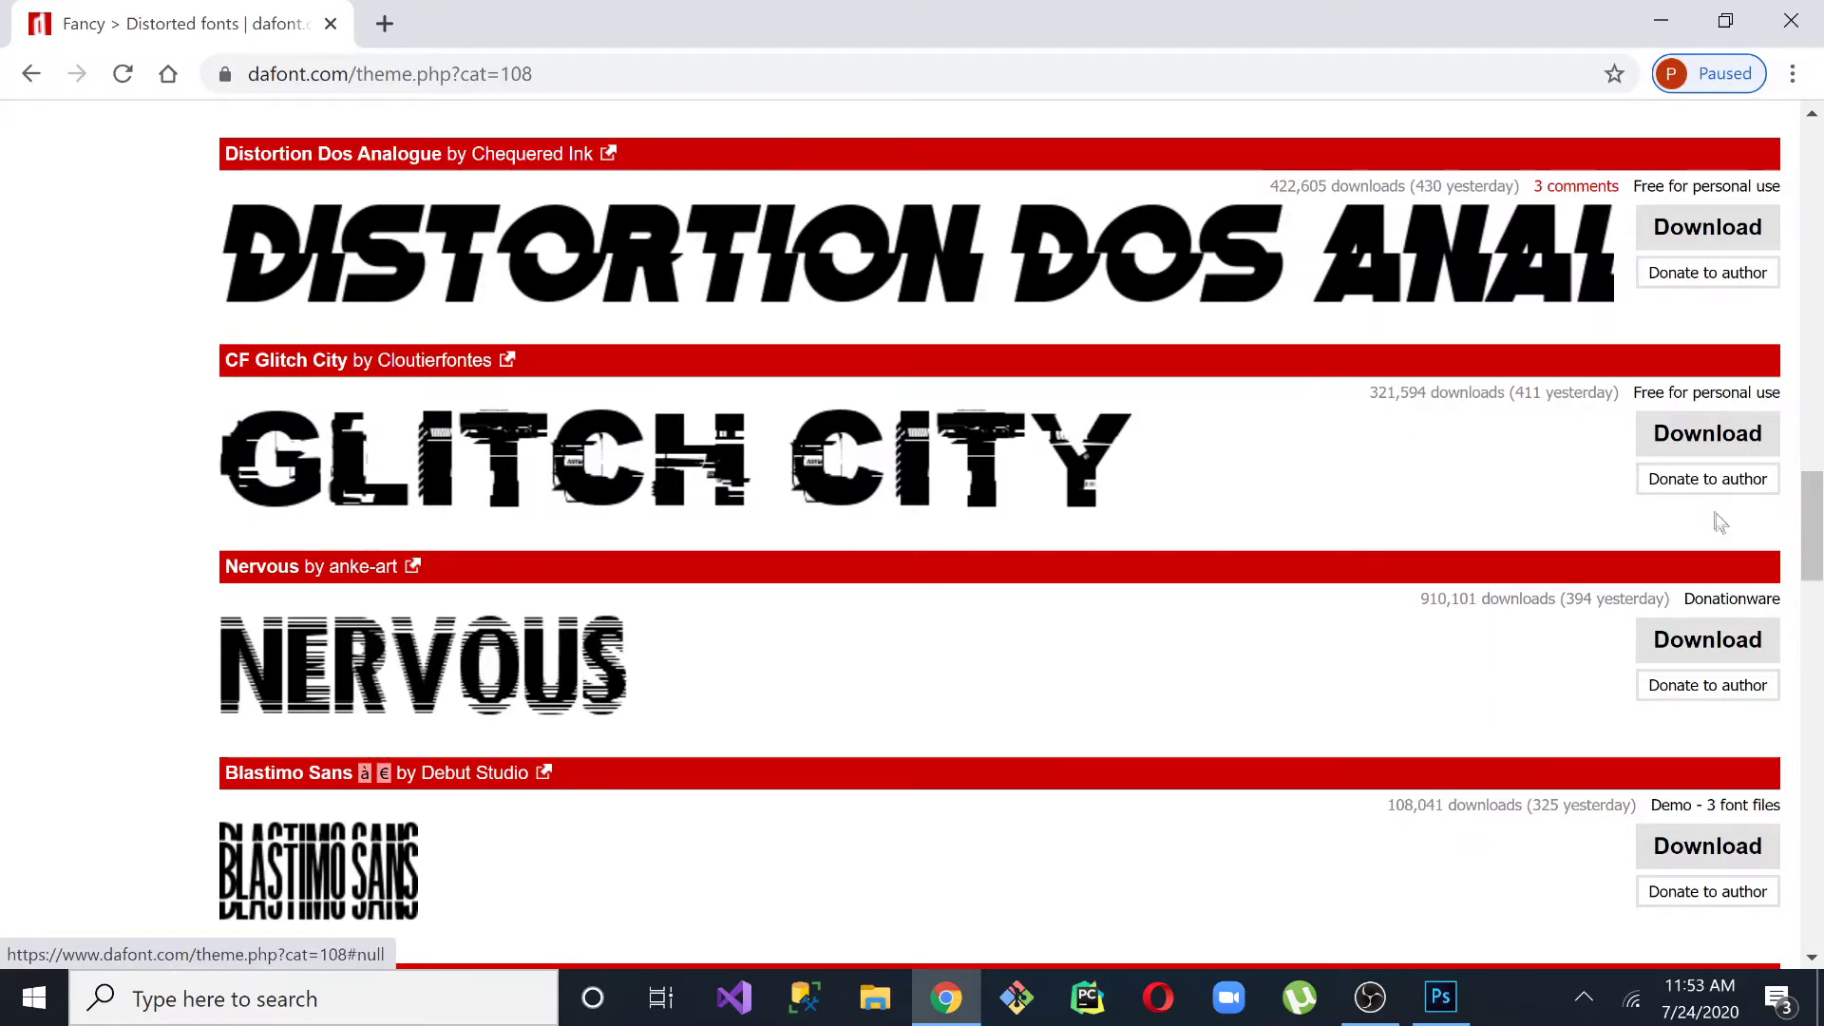
{"action": "scroll", "coordinate": [1816, 505], "scroll_direction": "up", "scroll_amount": 1}
{"action": "scroll", "coordinate": [1816, 505], "scroll_direction": "up", "scroll_amount": 20}
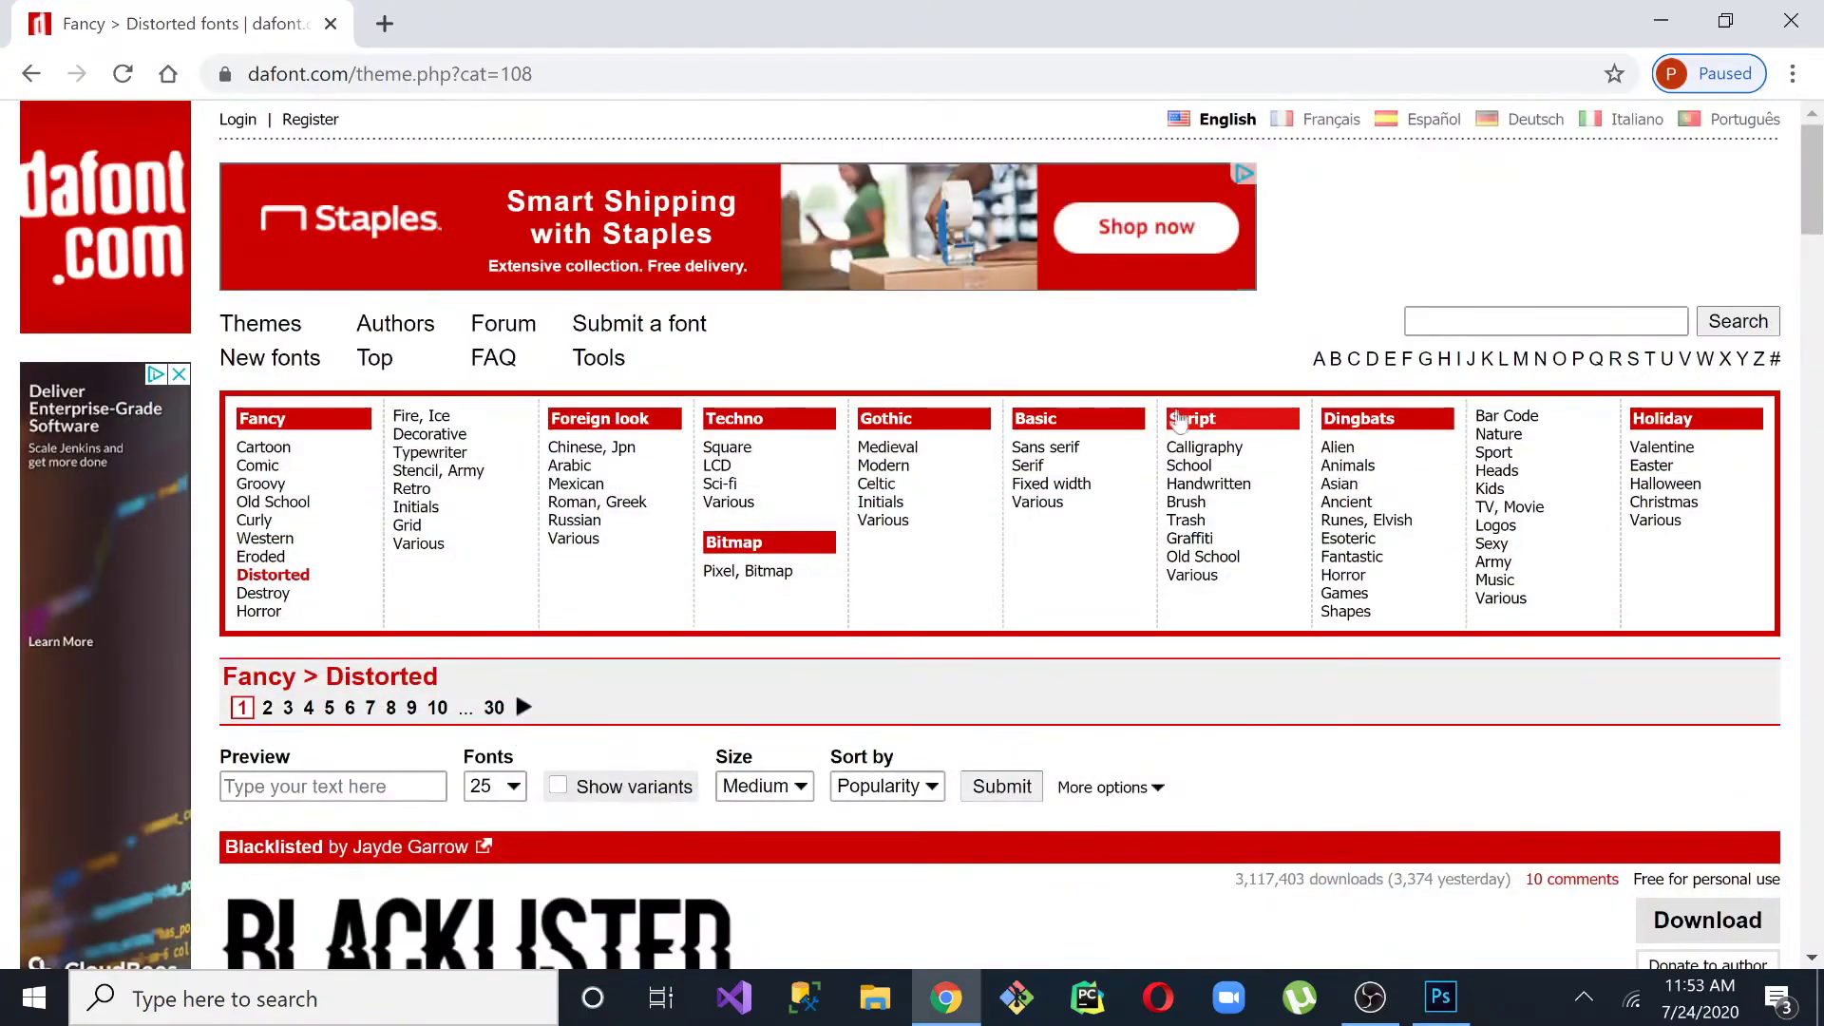
Open the Basic > Sans serif category and download the Bebas Neue font.
{"action": "left_click", "coordinate": [1083, 448]}
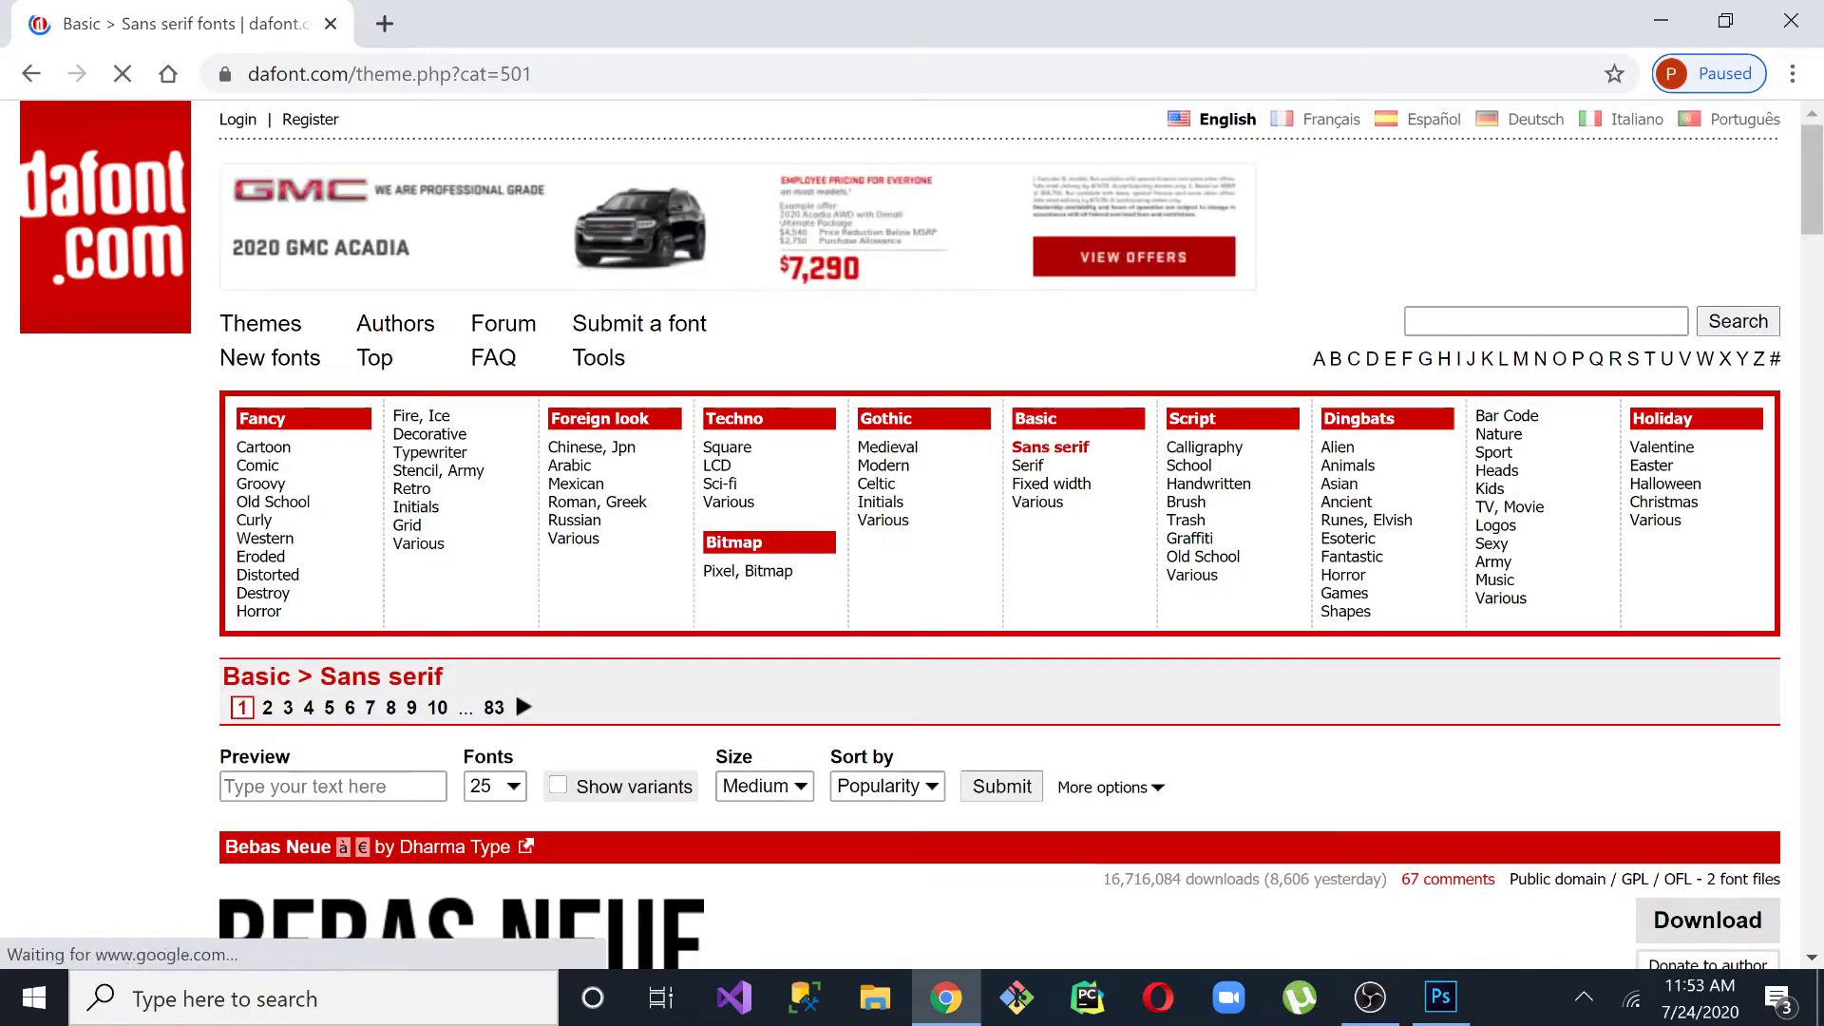
{"action": "scroll", "coordinate": [230, 443], "scroll_direction": "down", "scroll_amount": 7}
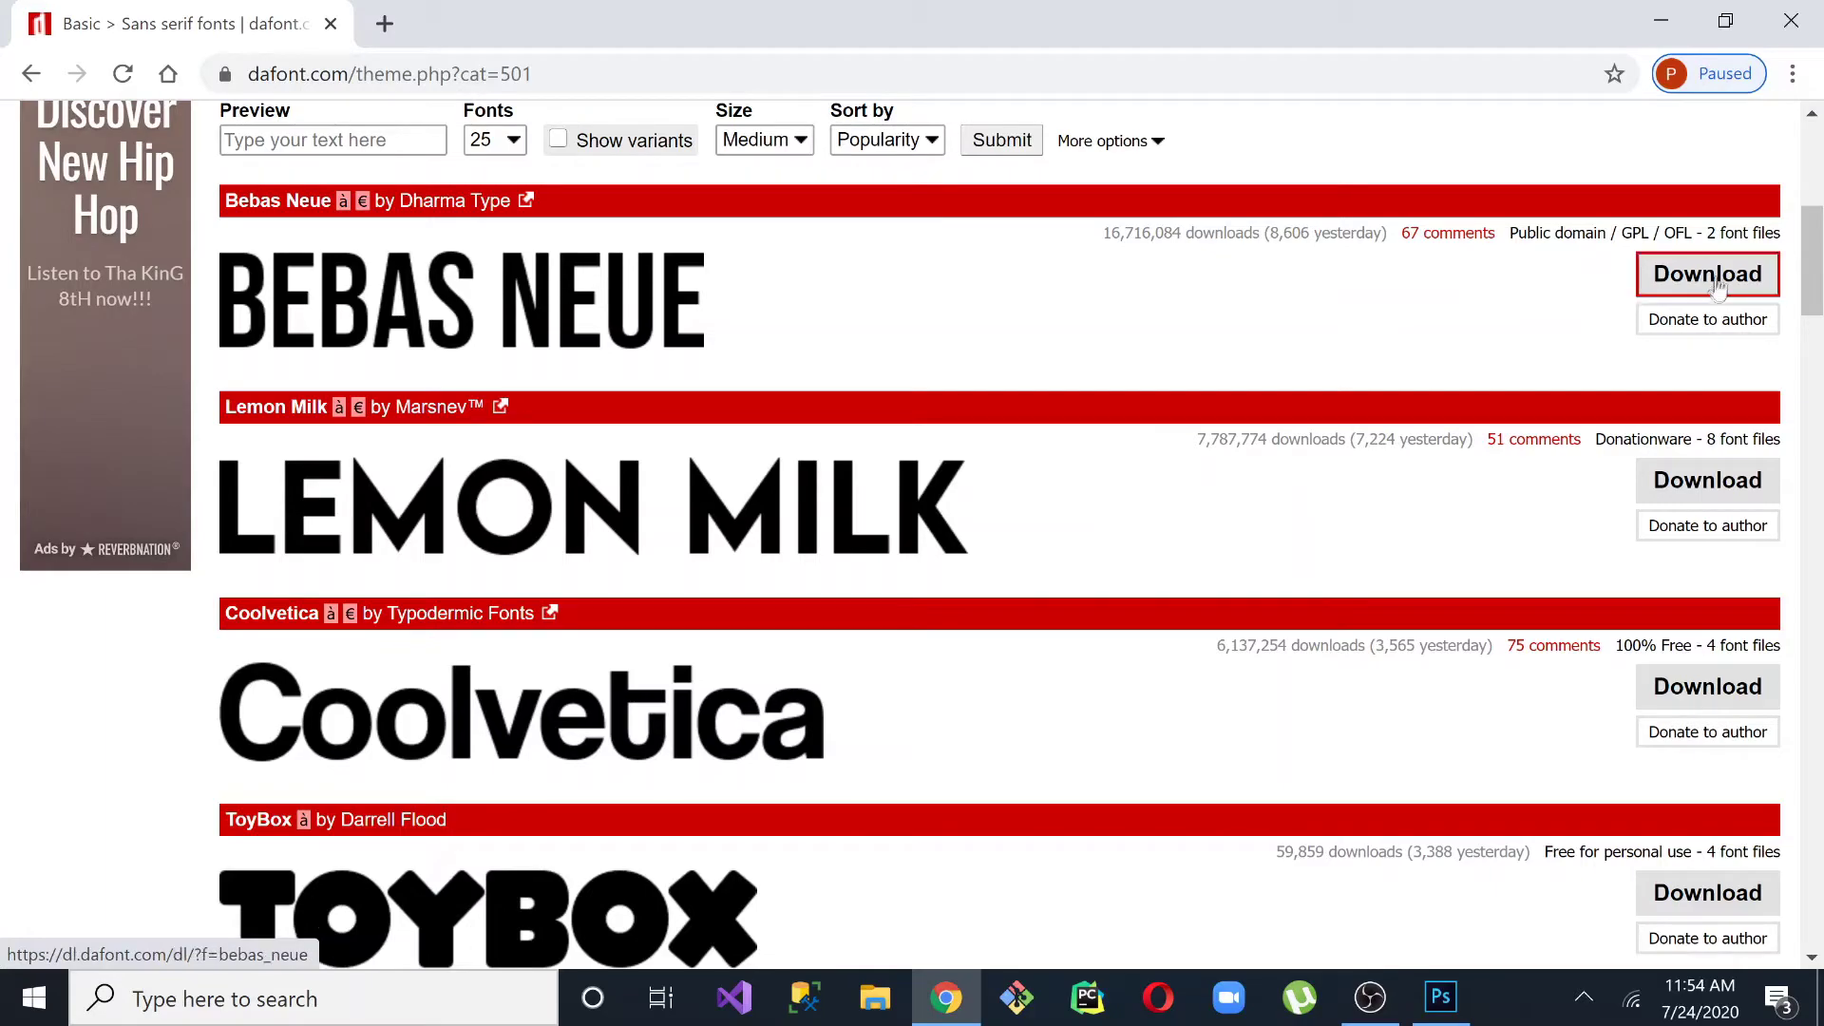
{"action": "left_click_drag", "start_coordinate": [1815, 301], "coordinate": [1817, 912]}
{"action": "scroll", "coordinate": [912, 513], "scroll_direction": "up", "scroll_amount": 20}
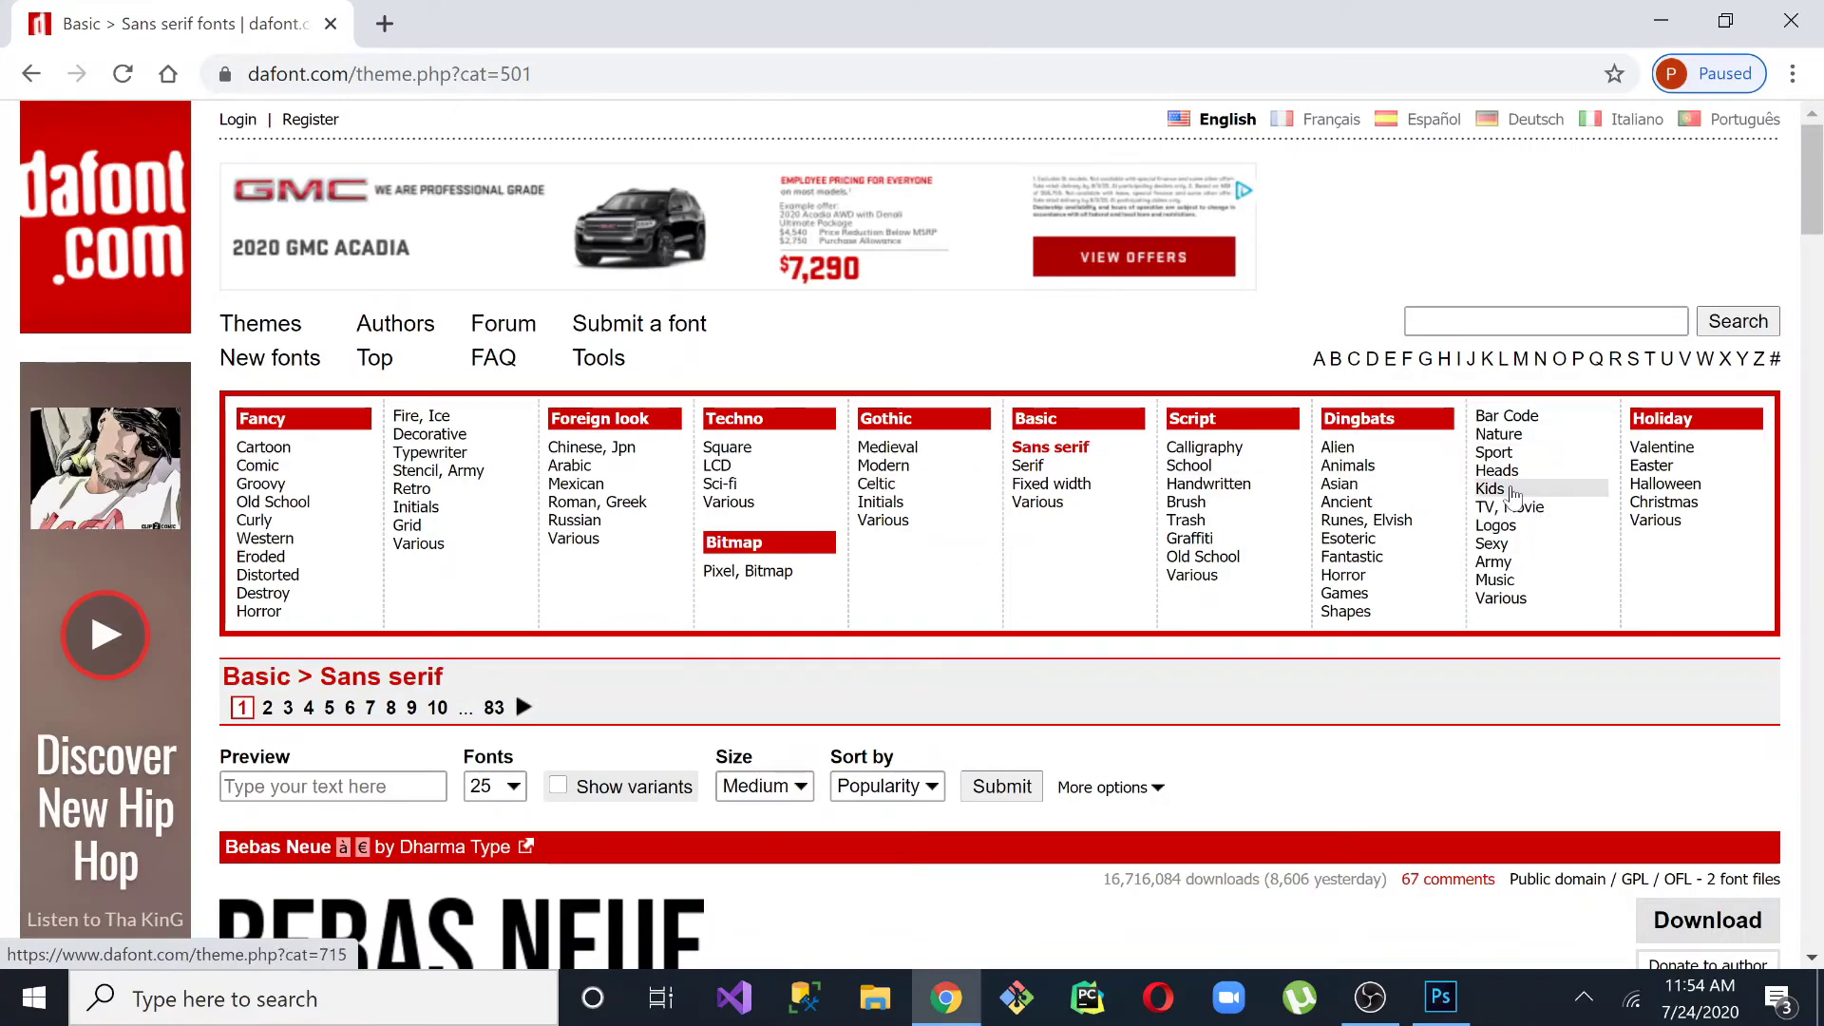
{"action": "scroll", "coordinate": [1514, 494], "scroll_direction": "down", "scroll_amount": 2}
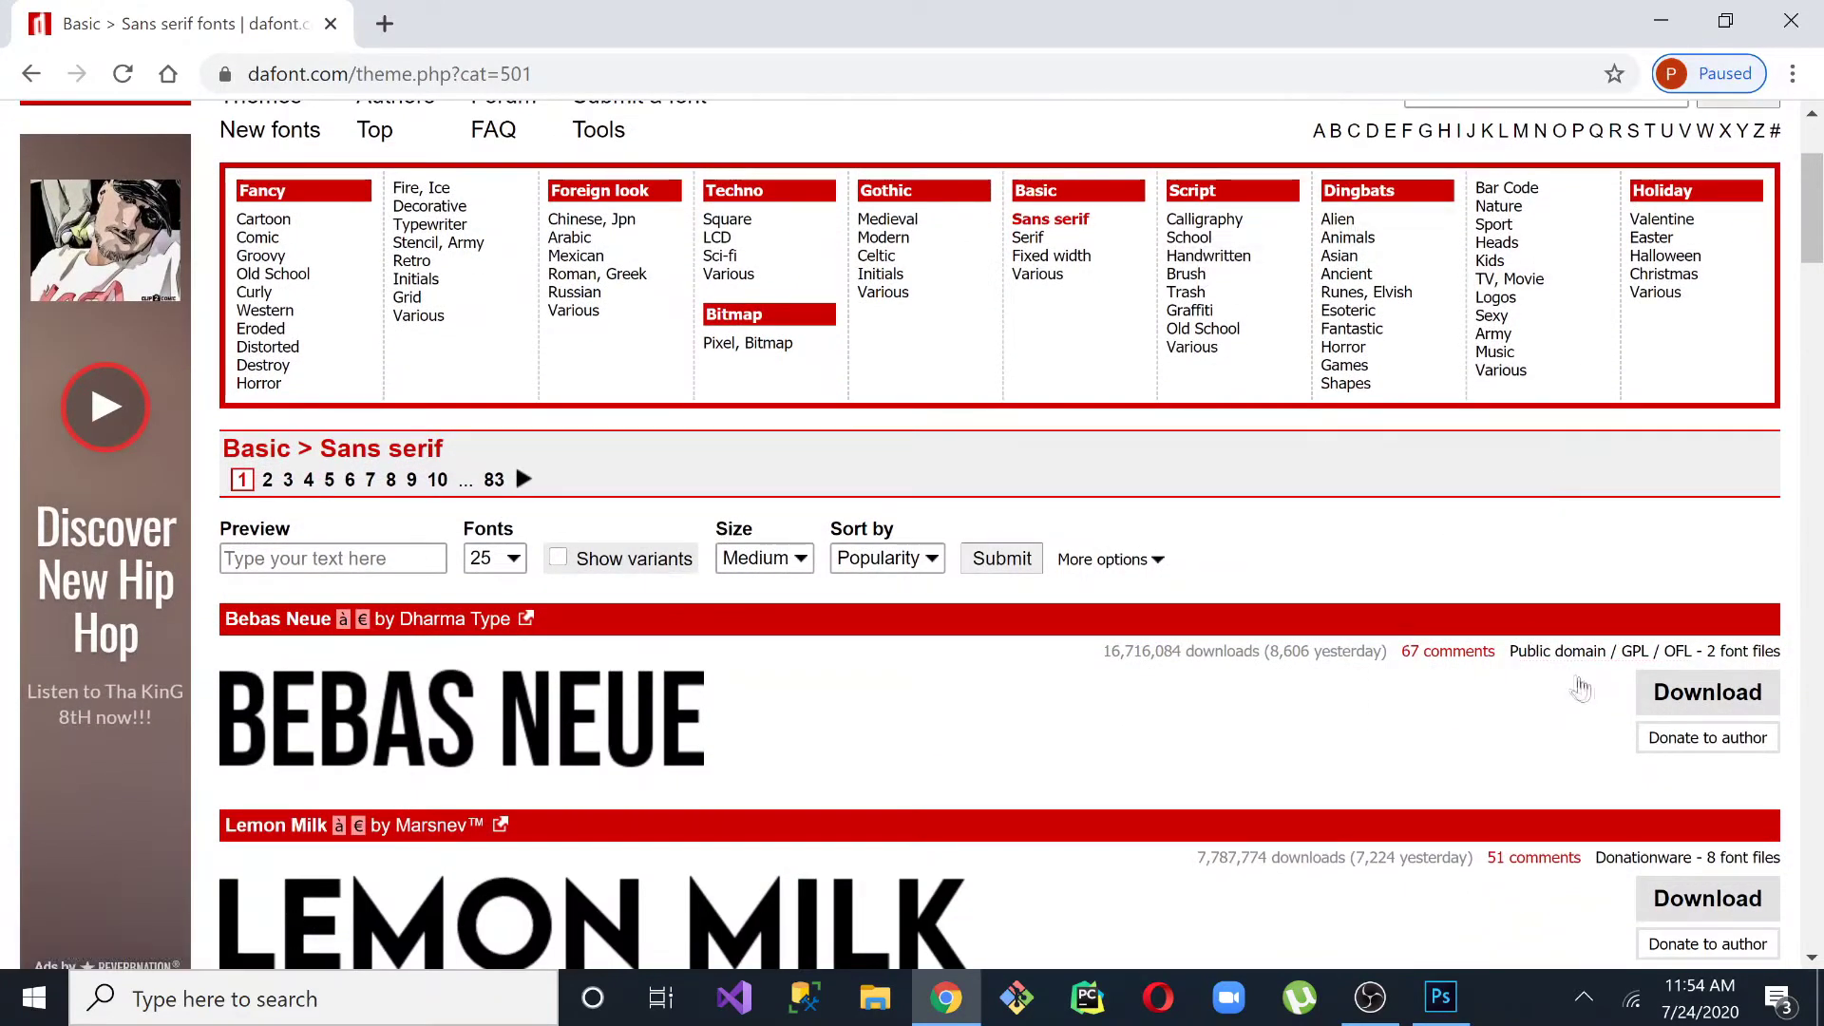
{"action": "left_click", "coordinate": [1705, 694]}
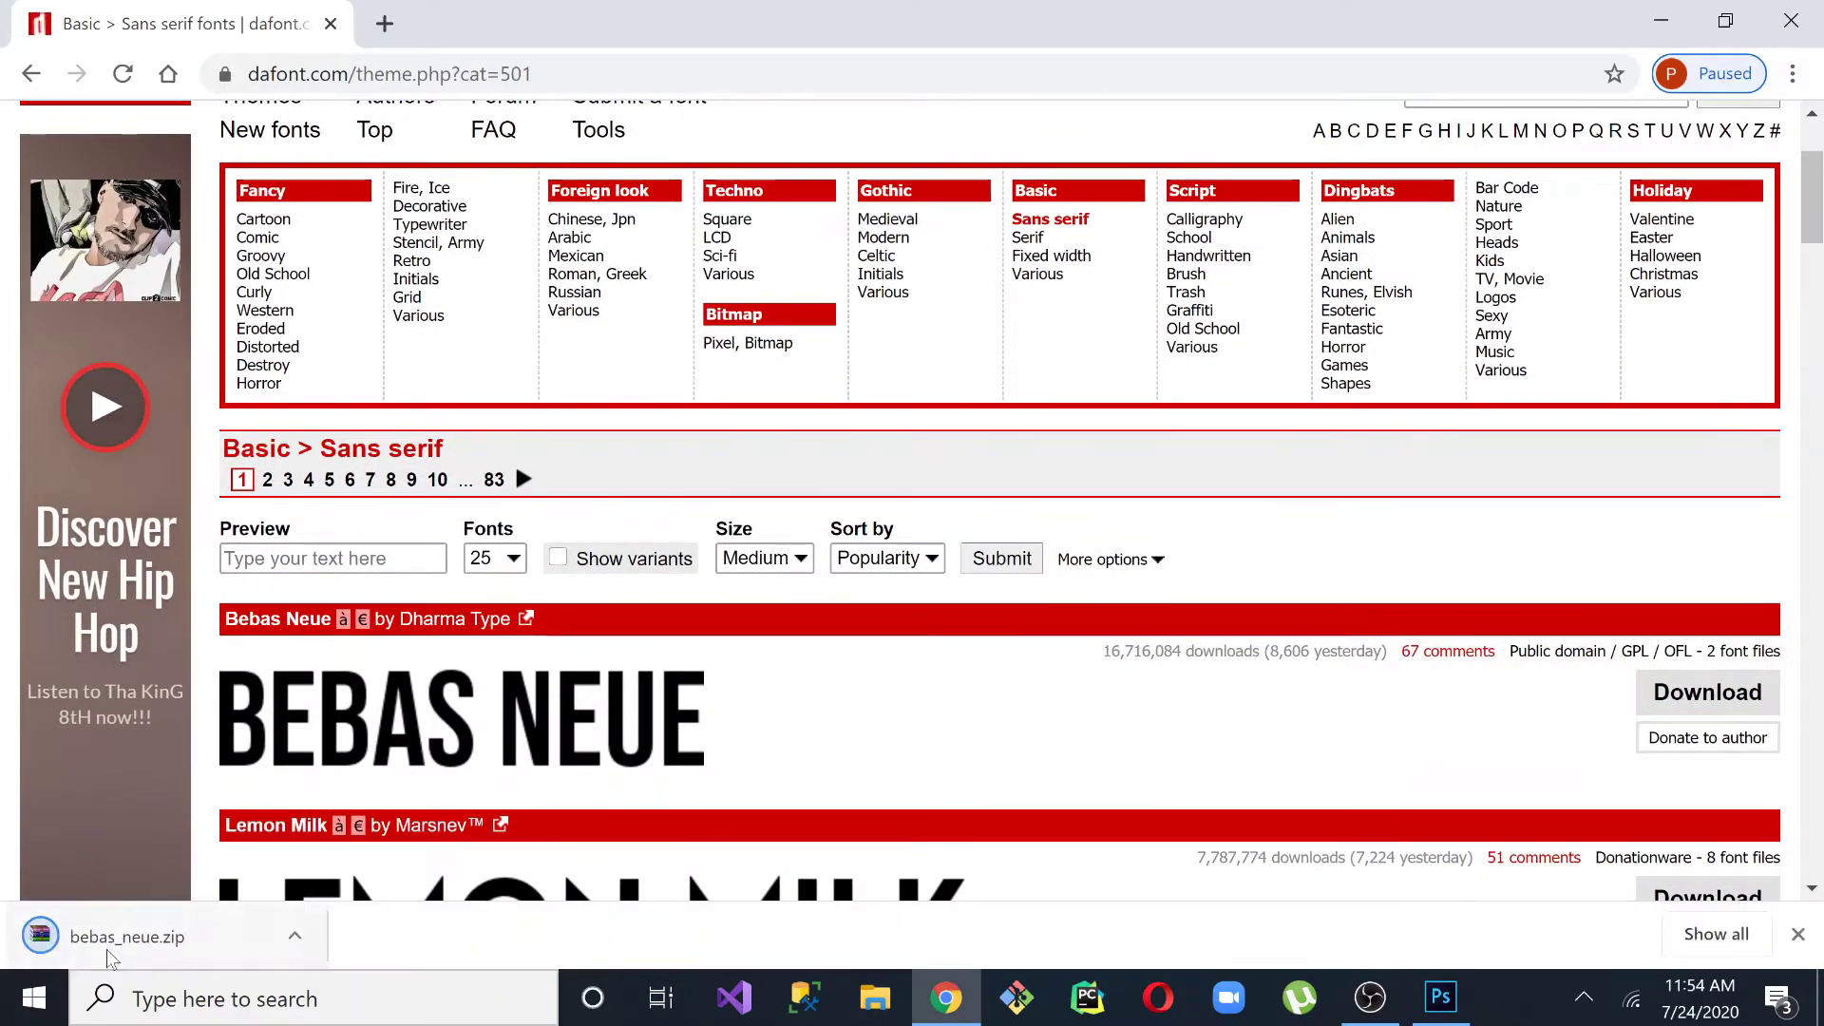
Show the downloaded bebas_neue.zip in its folder and extract its contents into that same folder.
{"action": "left_click", "coordinate": [300, 953]}
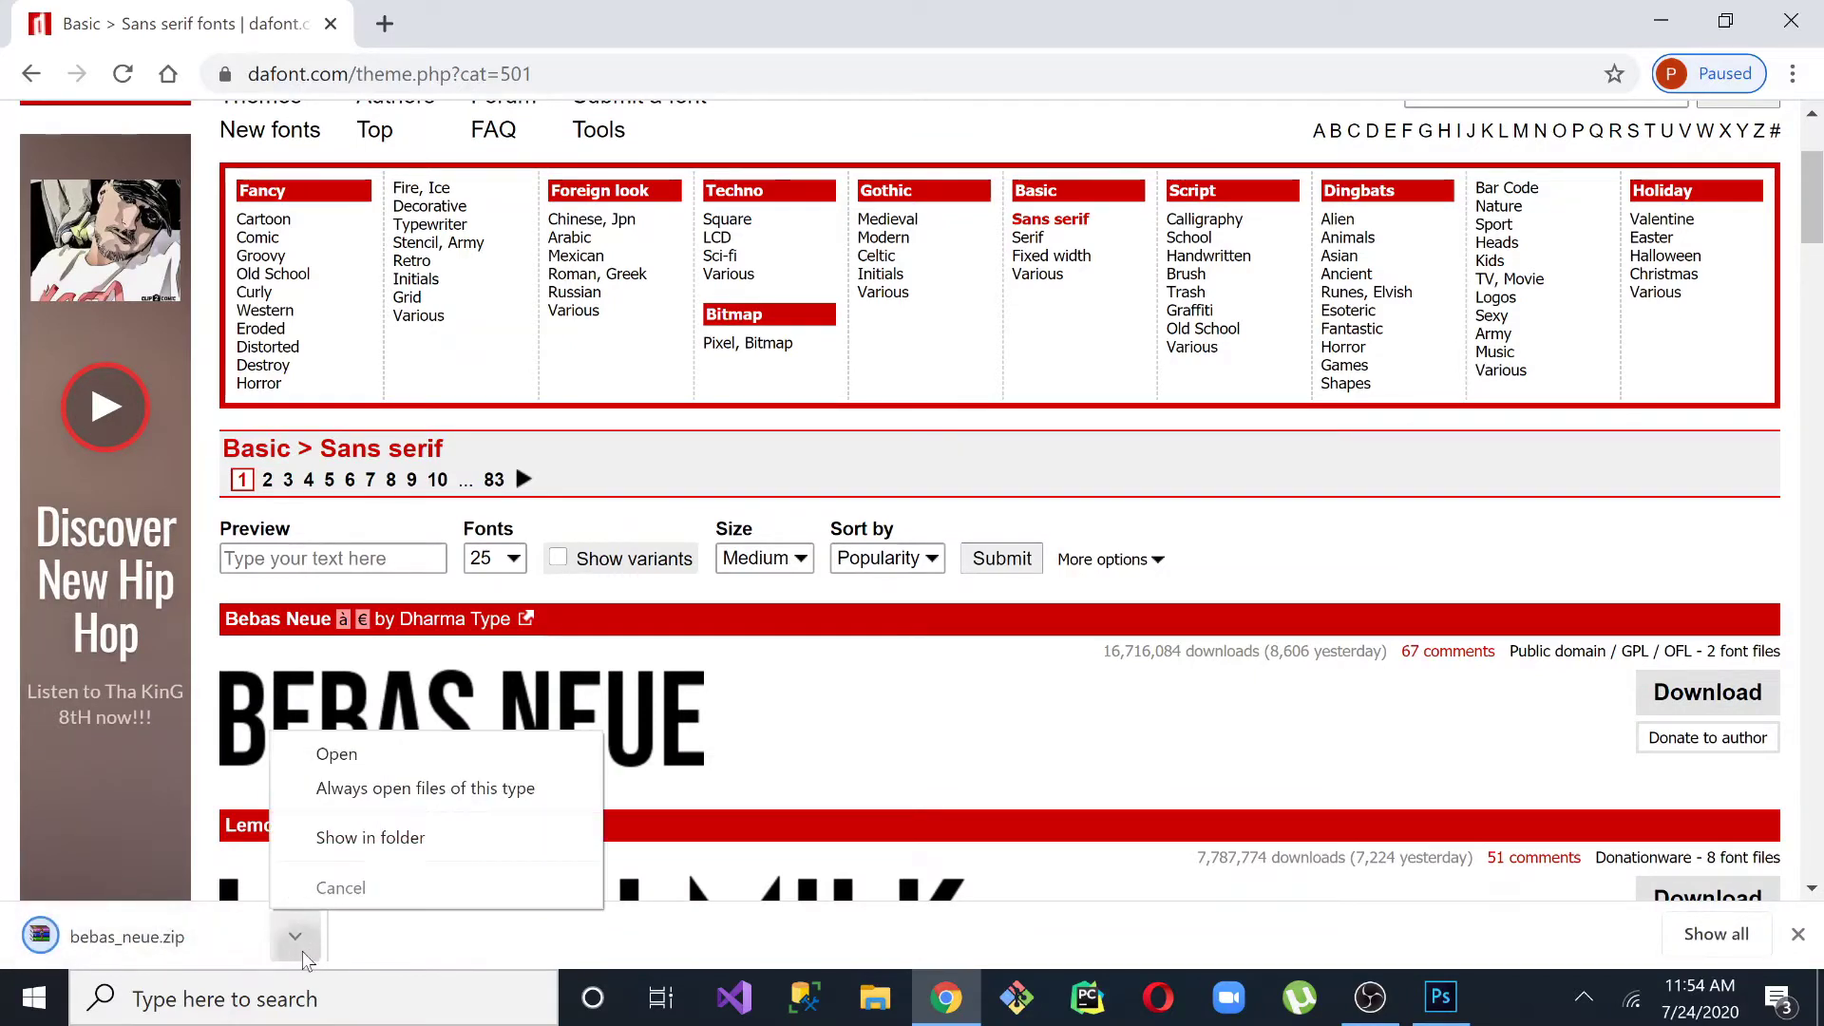
{"action": "left_click", "coordinate": [370, 837]}
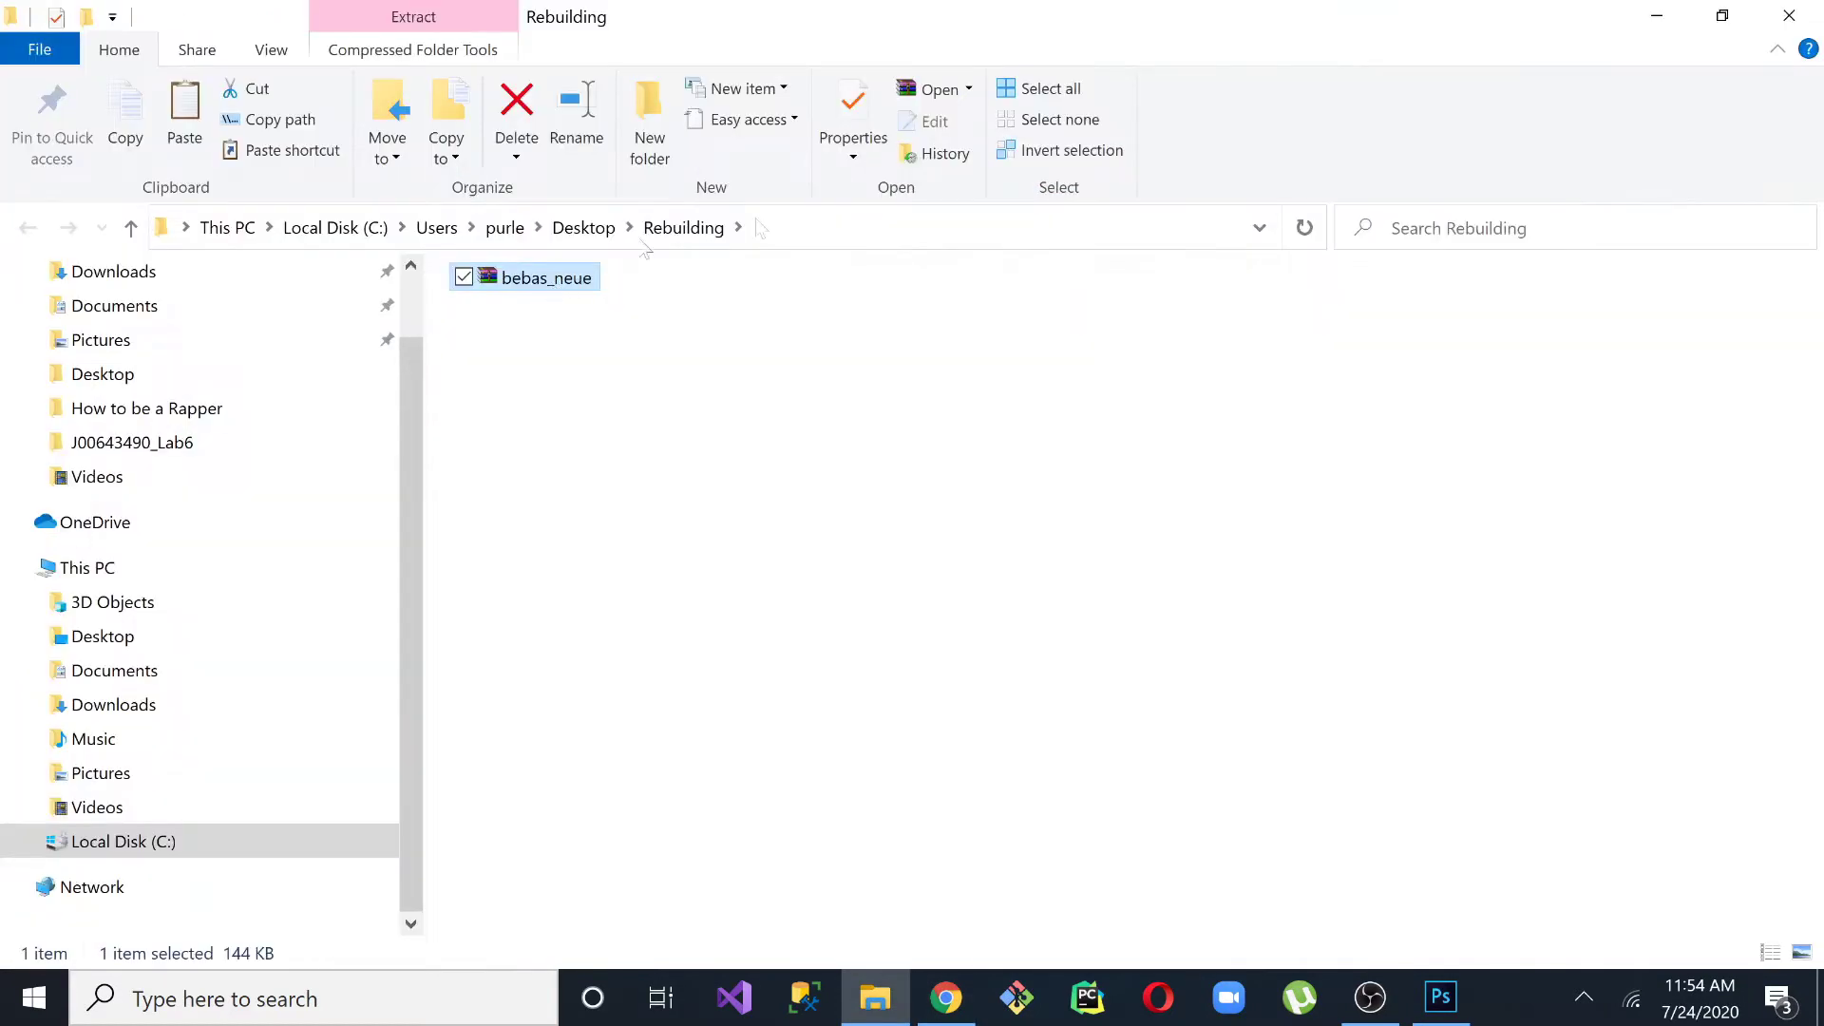
{"action": "right_click", "coordinate": [572, 279]}
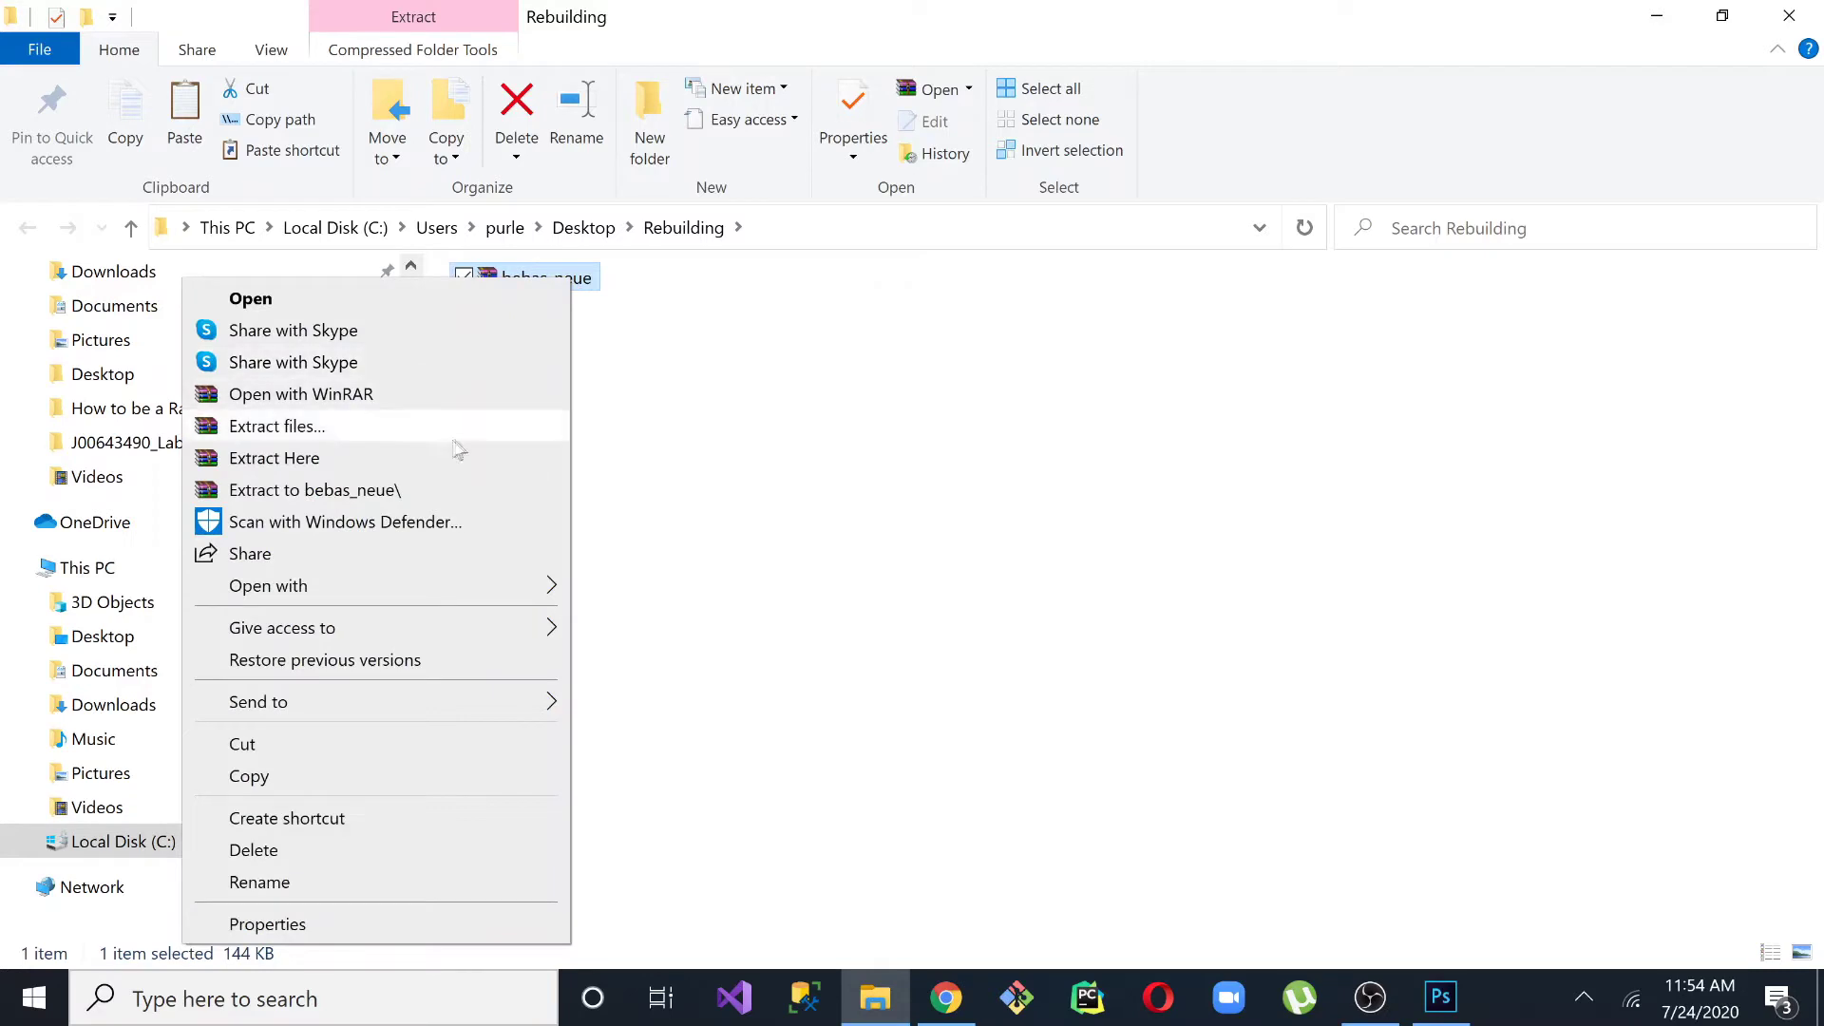
{"action": "left_click", "coordinate": [432, 460]}
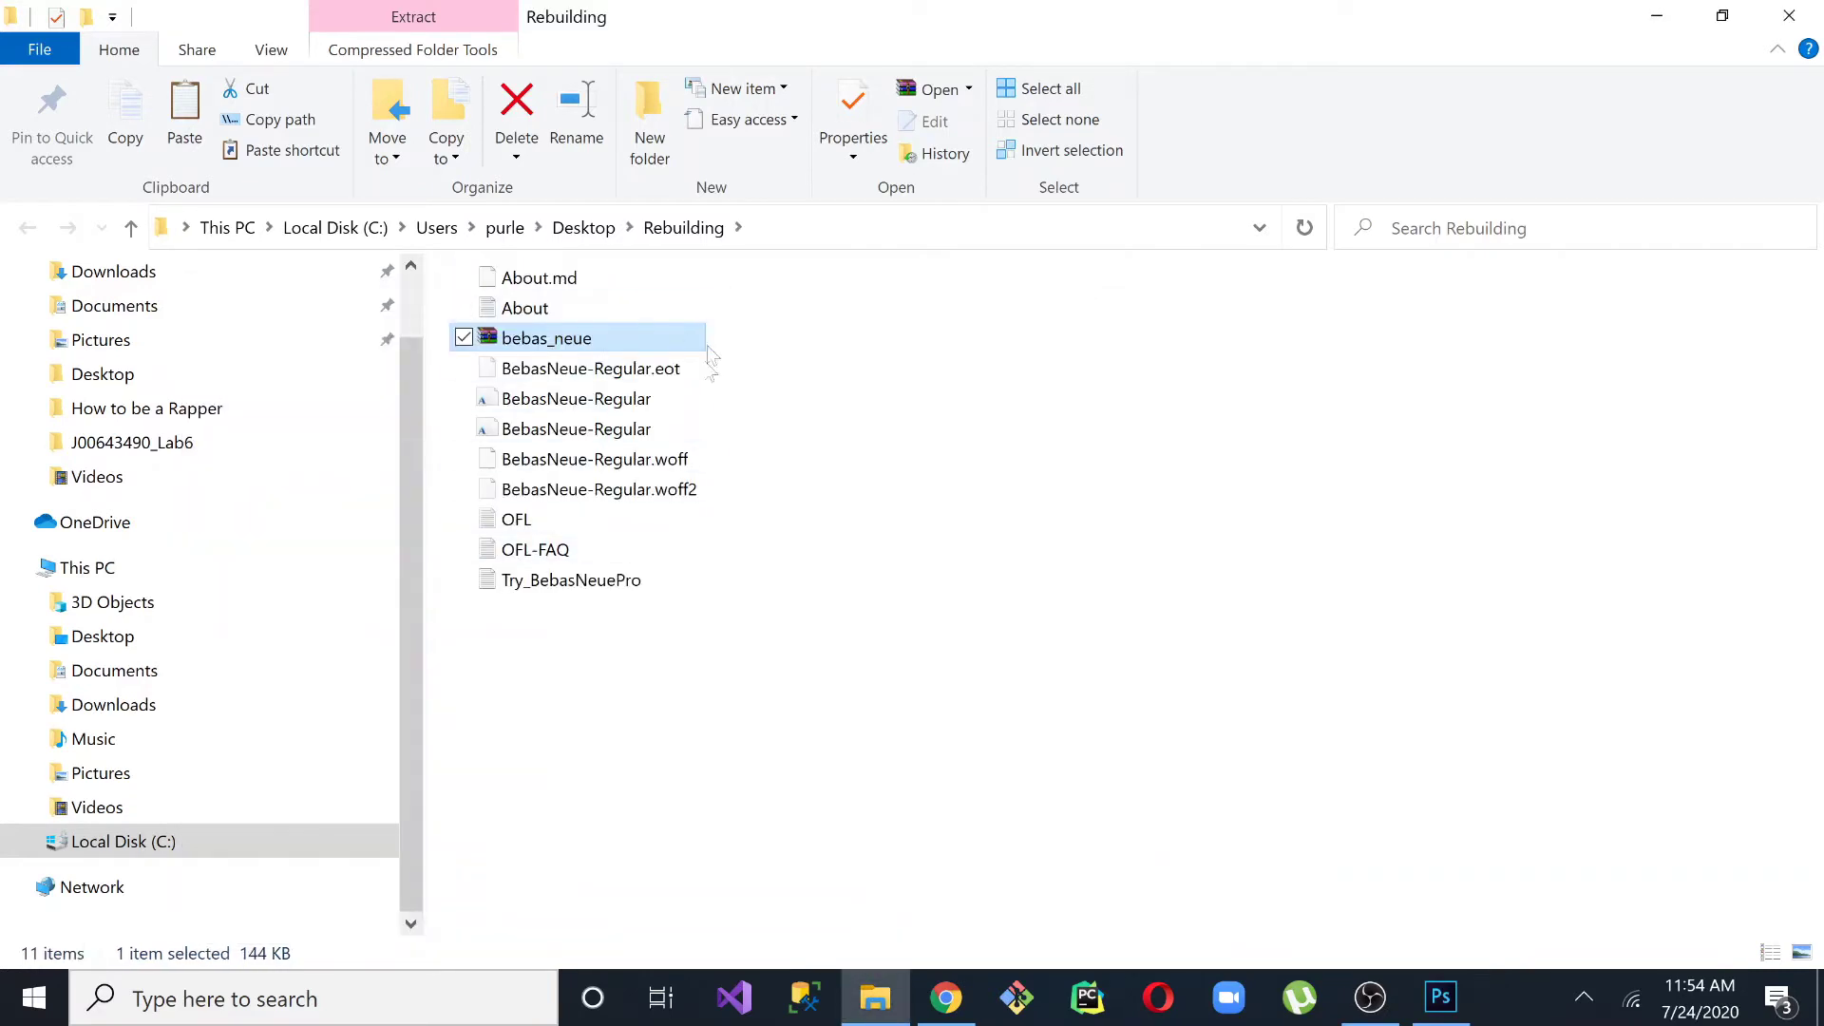
Check the file type of the first of the two BebasNeue-Regular font files in its properties, then close them.
{"action": "left_click", "coordinate": [610, 398]}
{"action": "left_click", "coordinate": [605, 432]}
{"action": "left_click", "coordinate": [514, 404]}
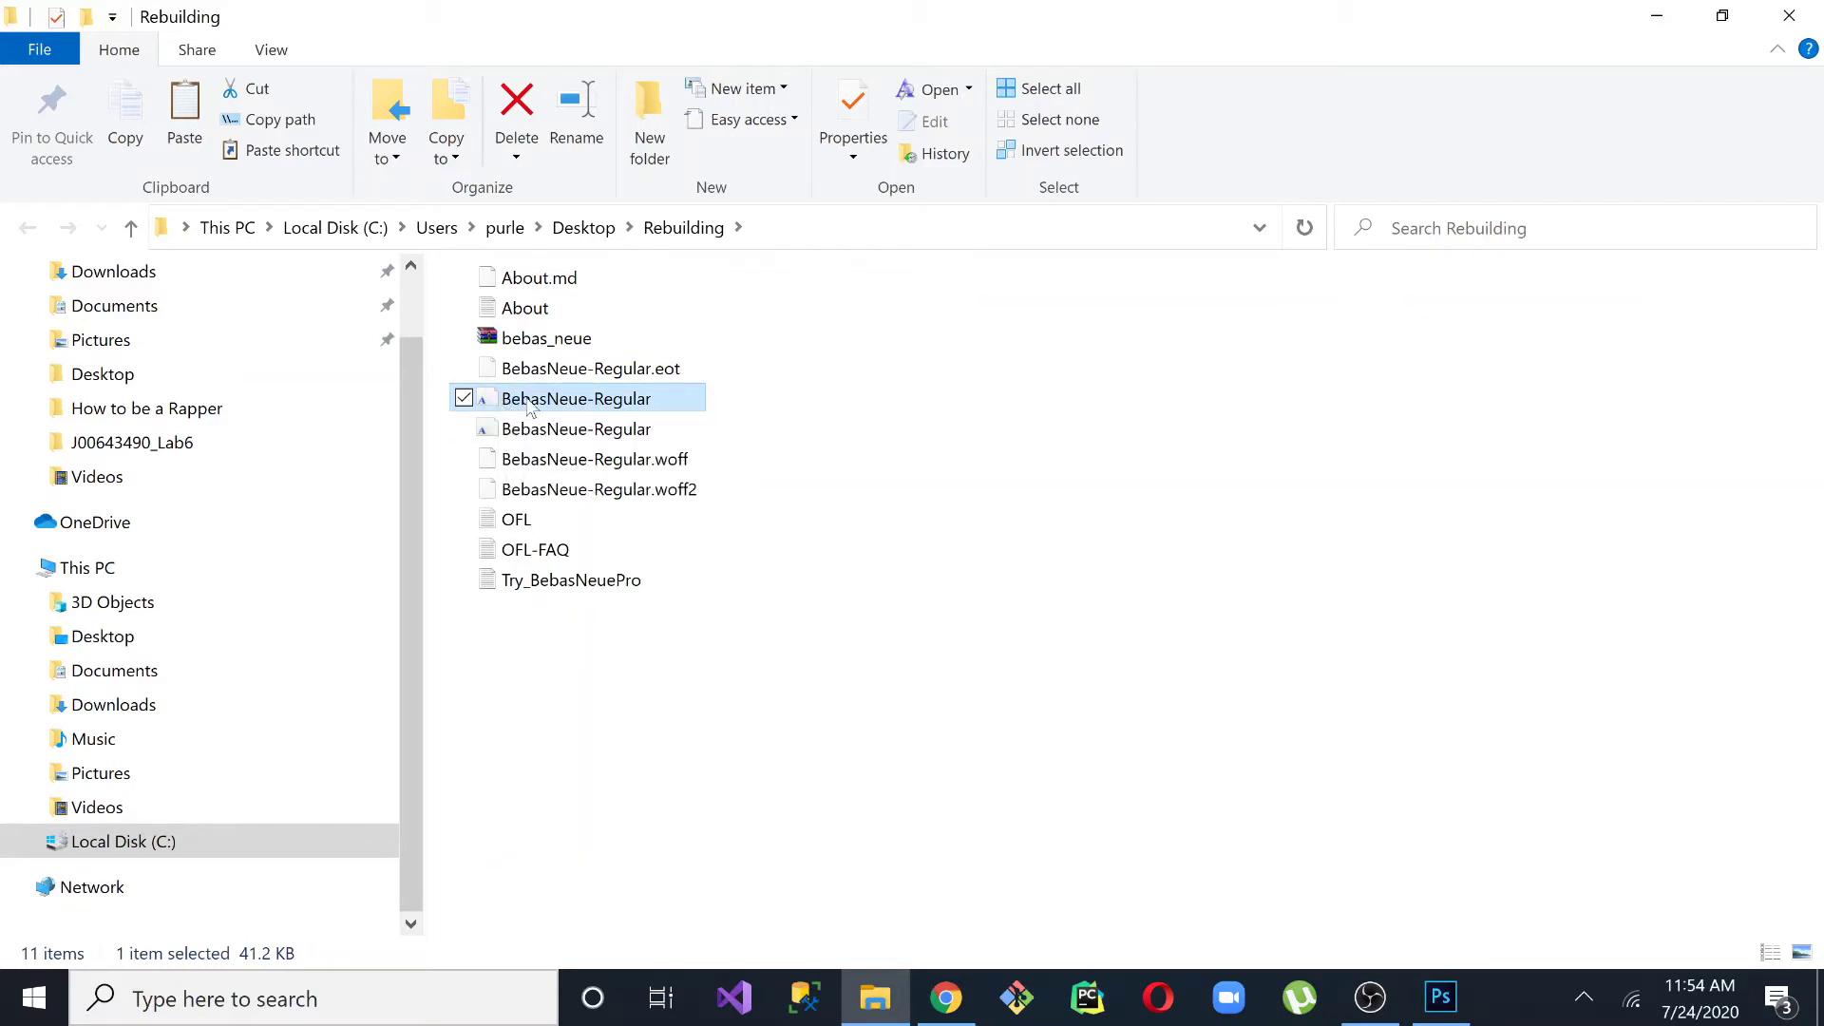
{"action": "right_click", "coordinate": [529, 406]}
{"action": "left_click", "coordinate": [351, 946]}
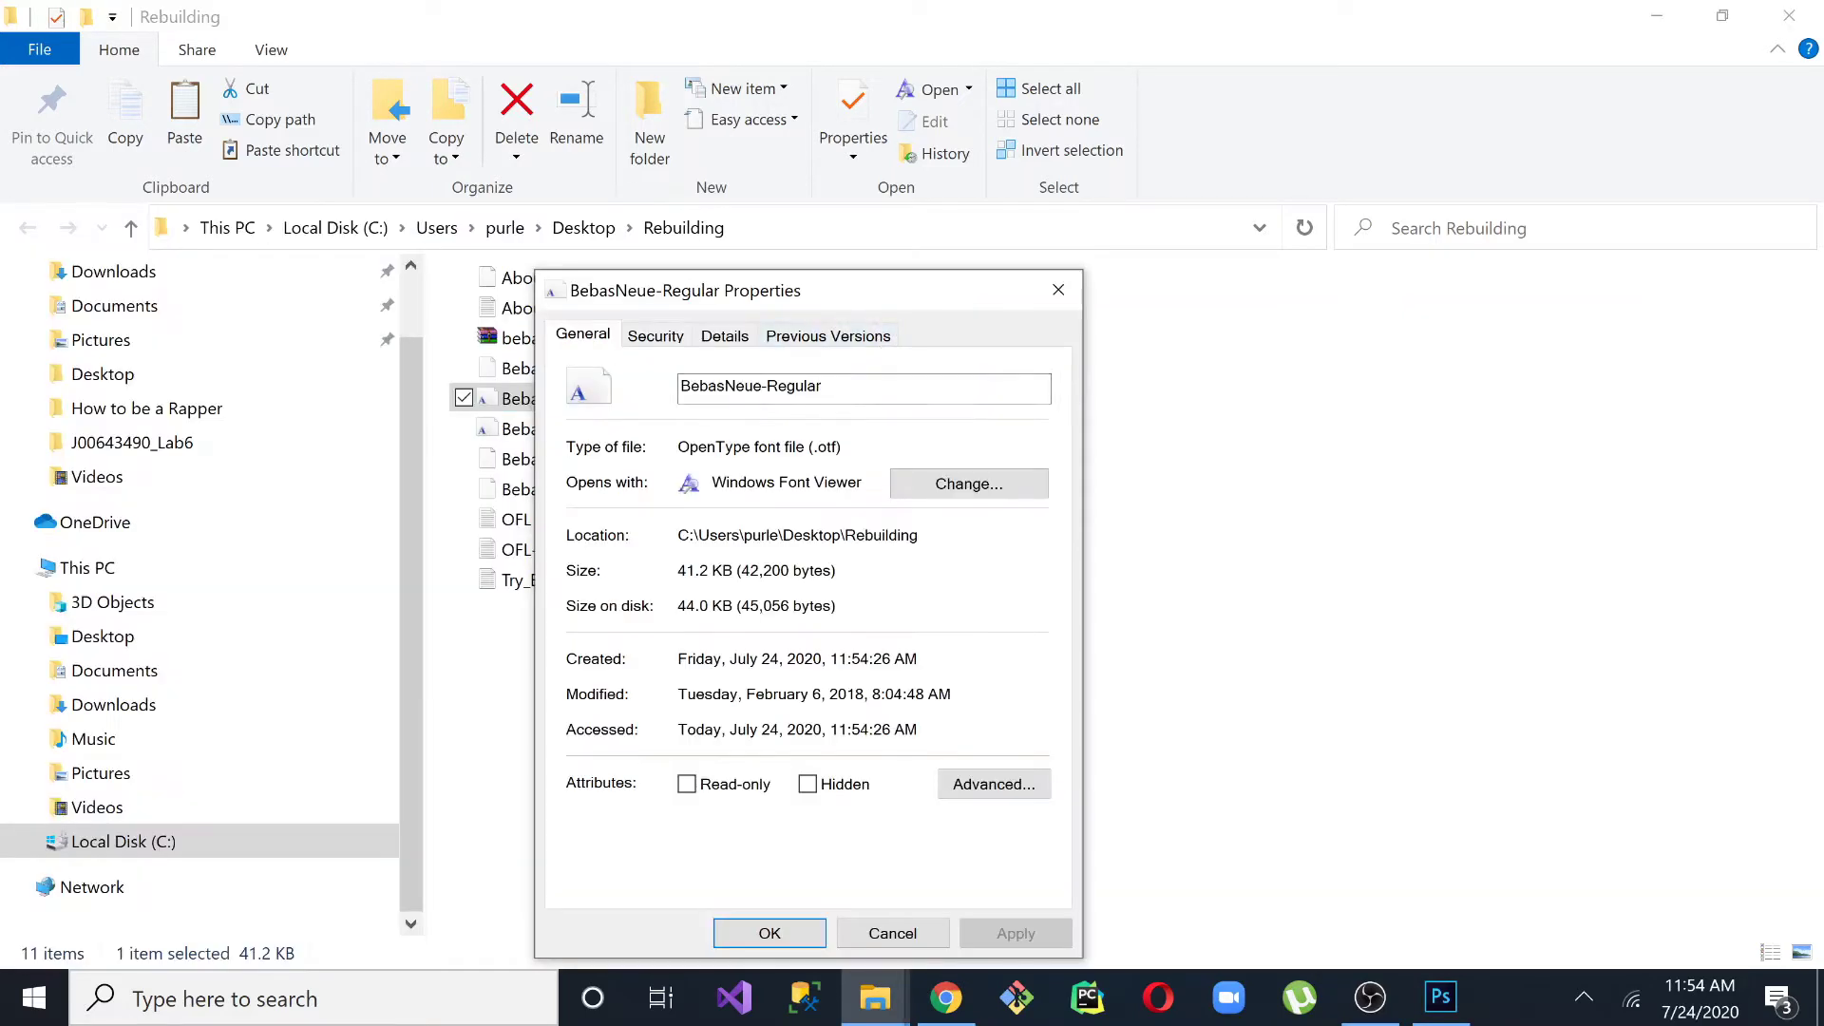
{"action": "left_click_drag", "start_coordinate": [841, 446], "coordinate": [751, 446]}
{"action": "left_click", "coordinate": [750, 446]}
{"action": "left_click", "coordinate": [1058, 290]}
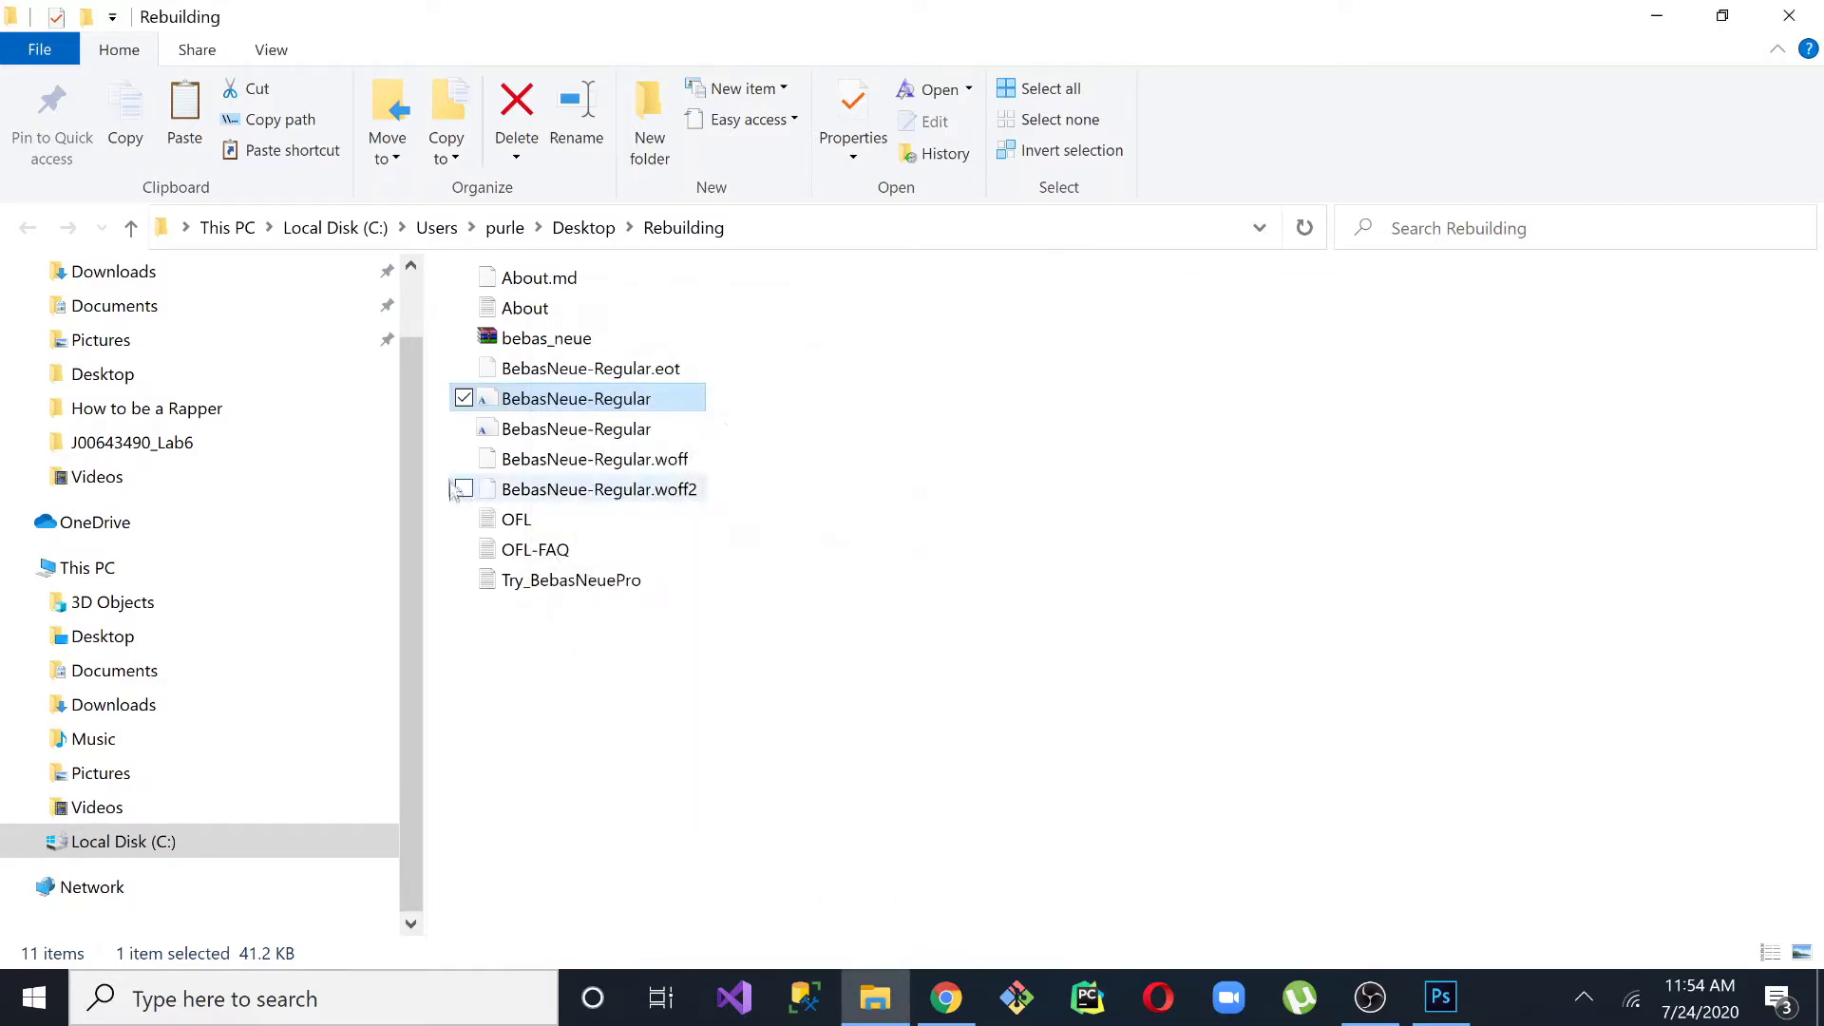
Check the file type of the second BebasNeue-Regular font file in its properties and close them.
{"action": "left_click", "coordinate": [544, 433]}
{"action": "right_click", "coordinate": [544, 433]}
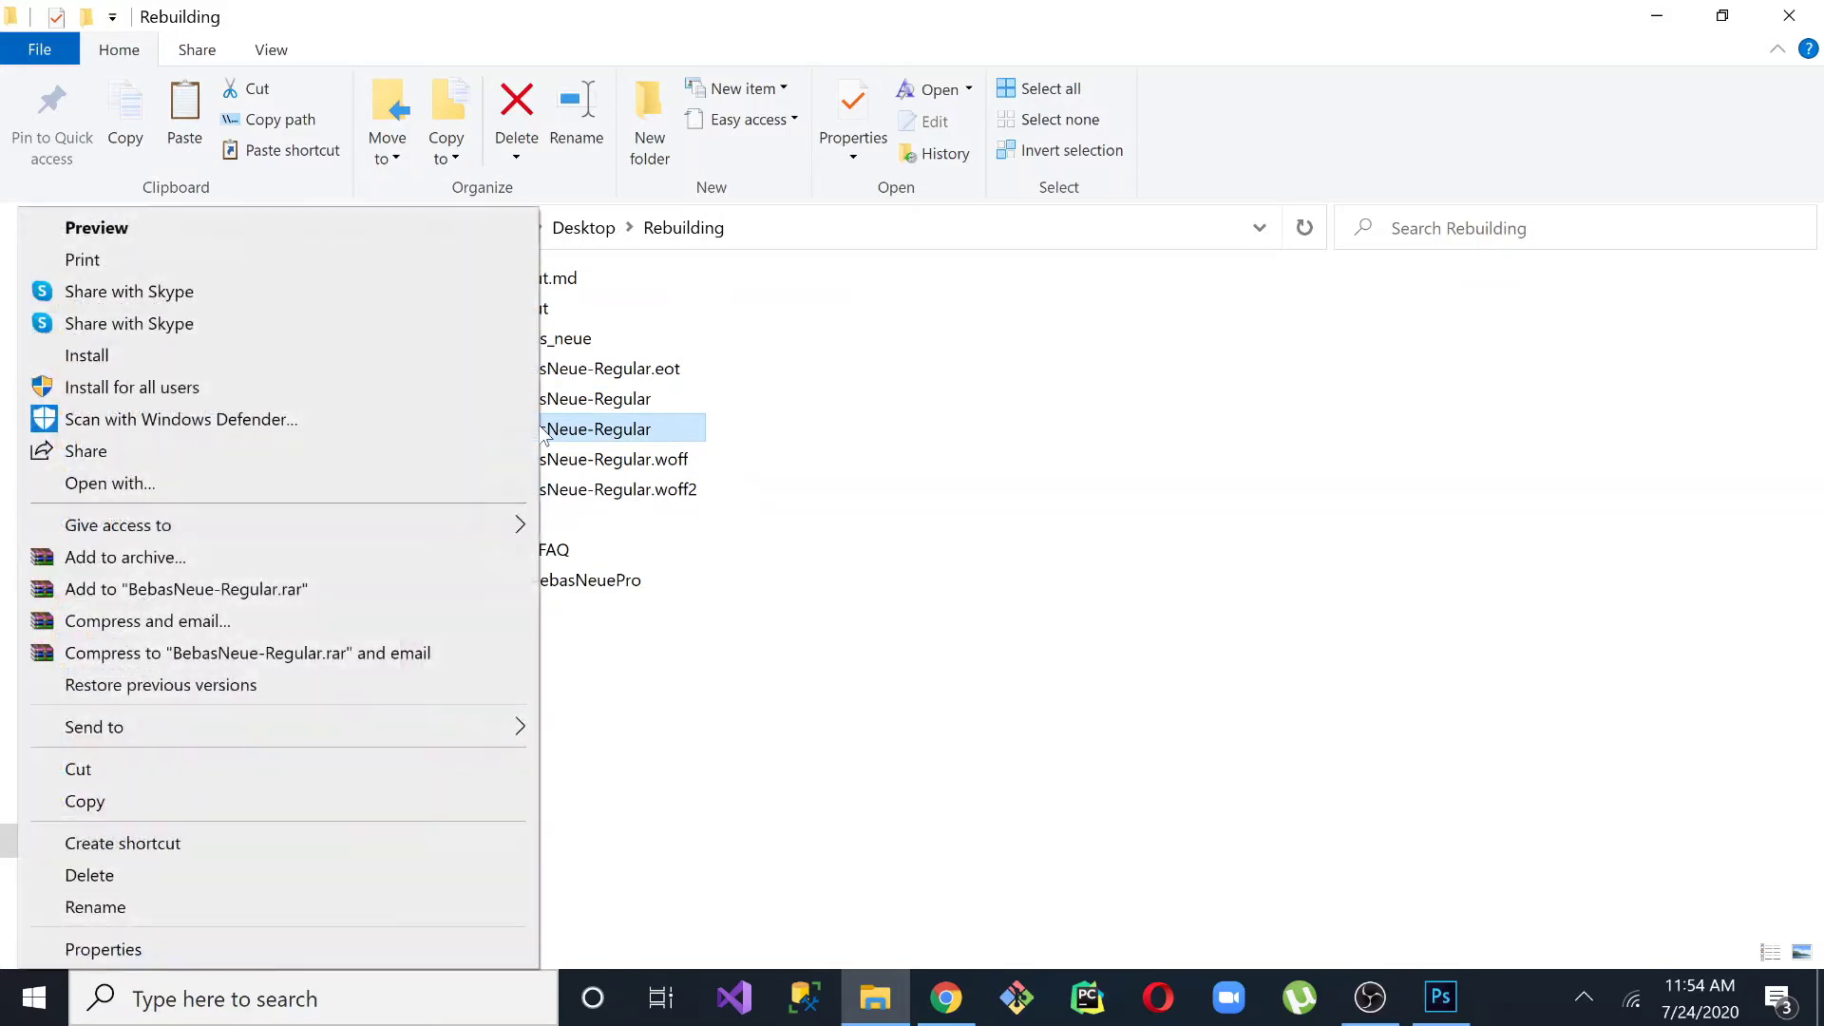
{"action": "left_click", "coordinate": [301, 954]}
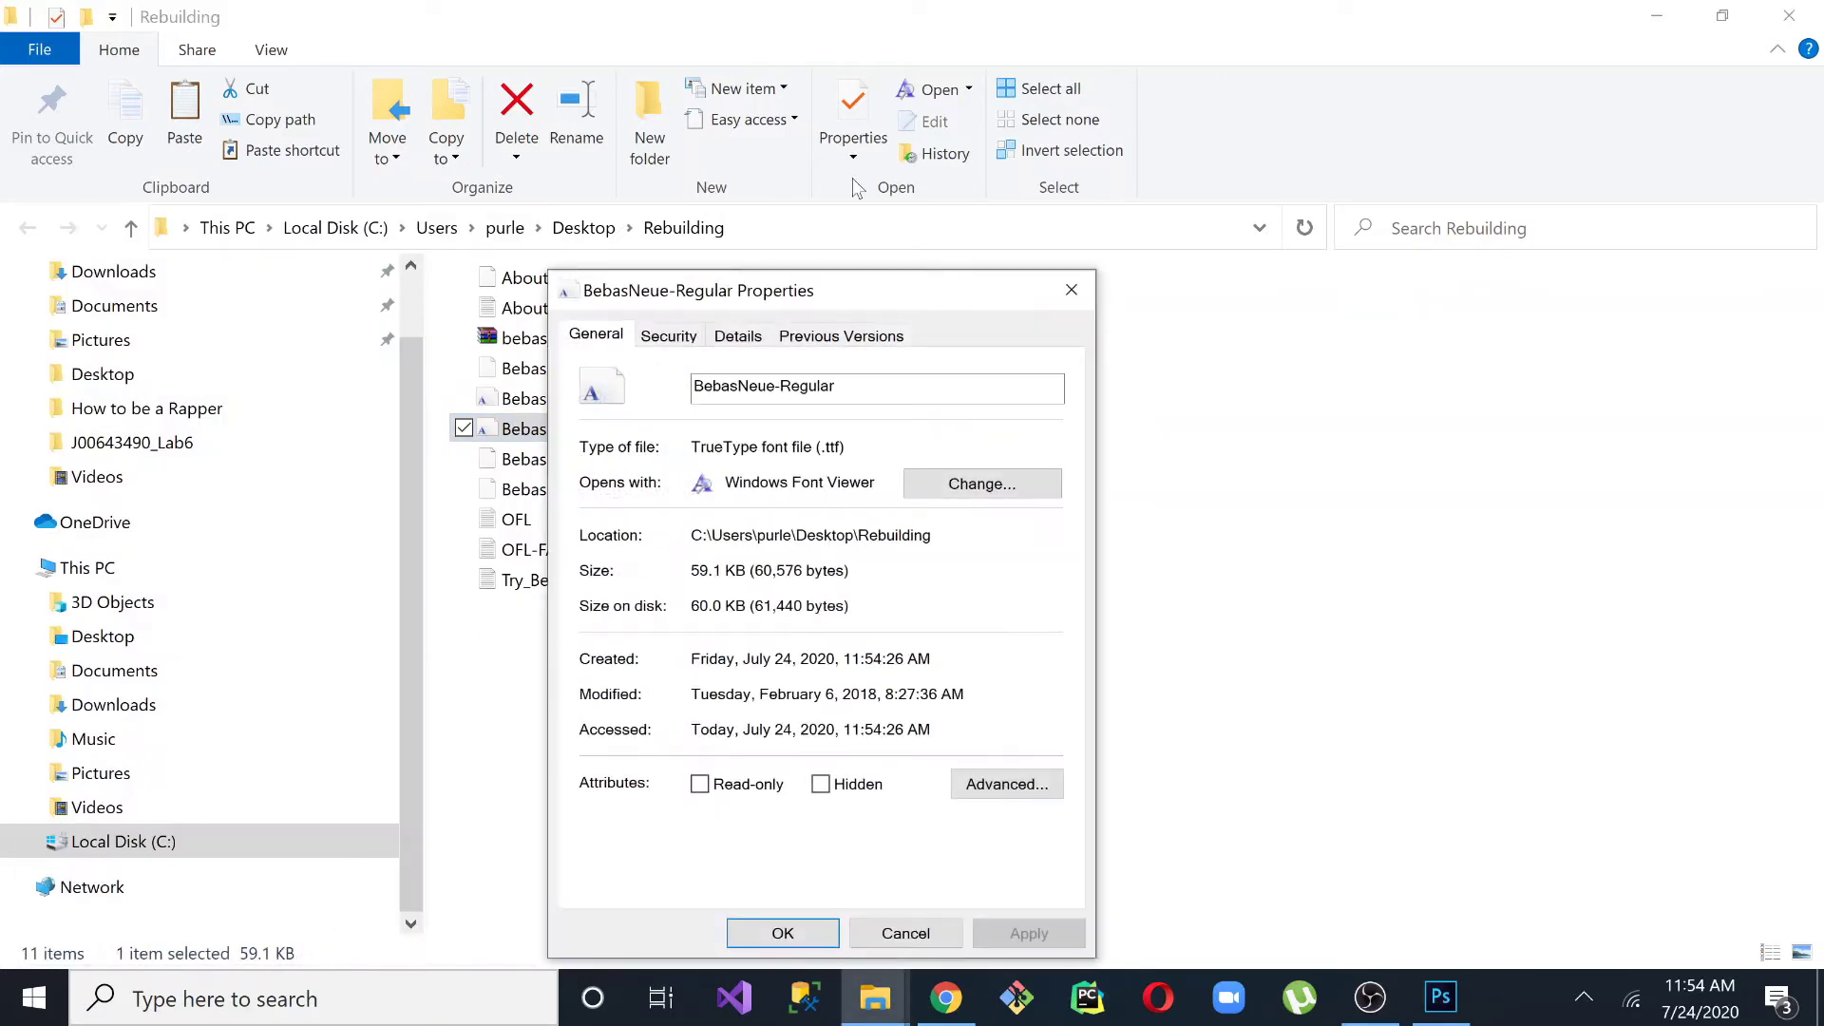
{"action": "left_click", "coordinate": [1071, 290]}
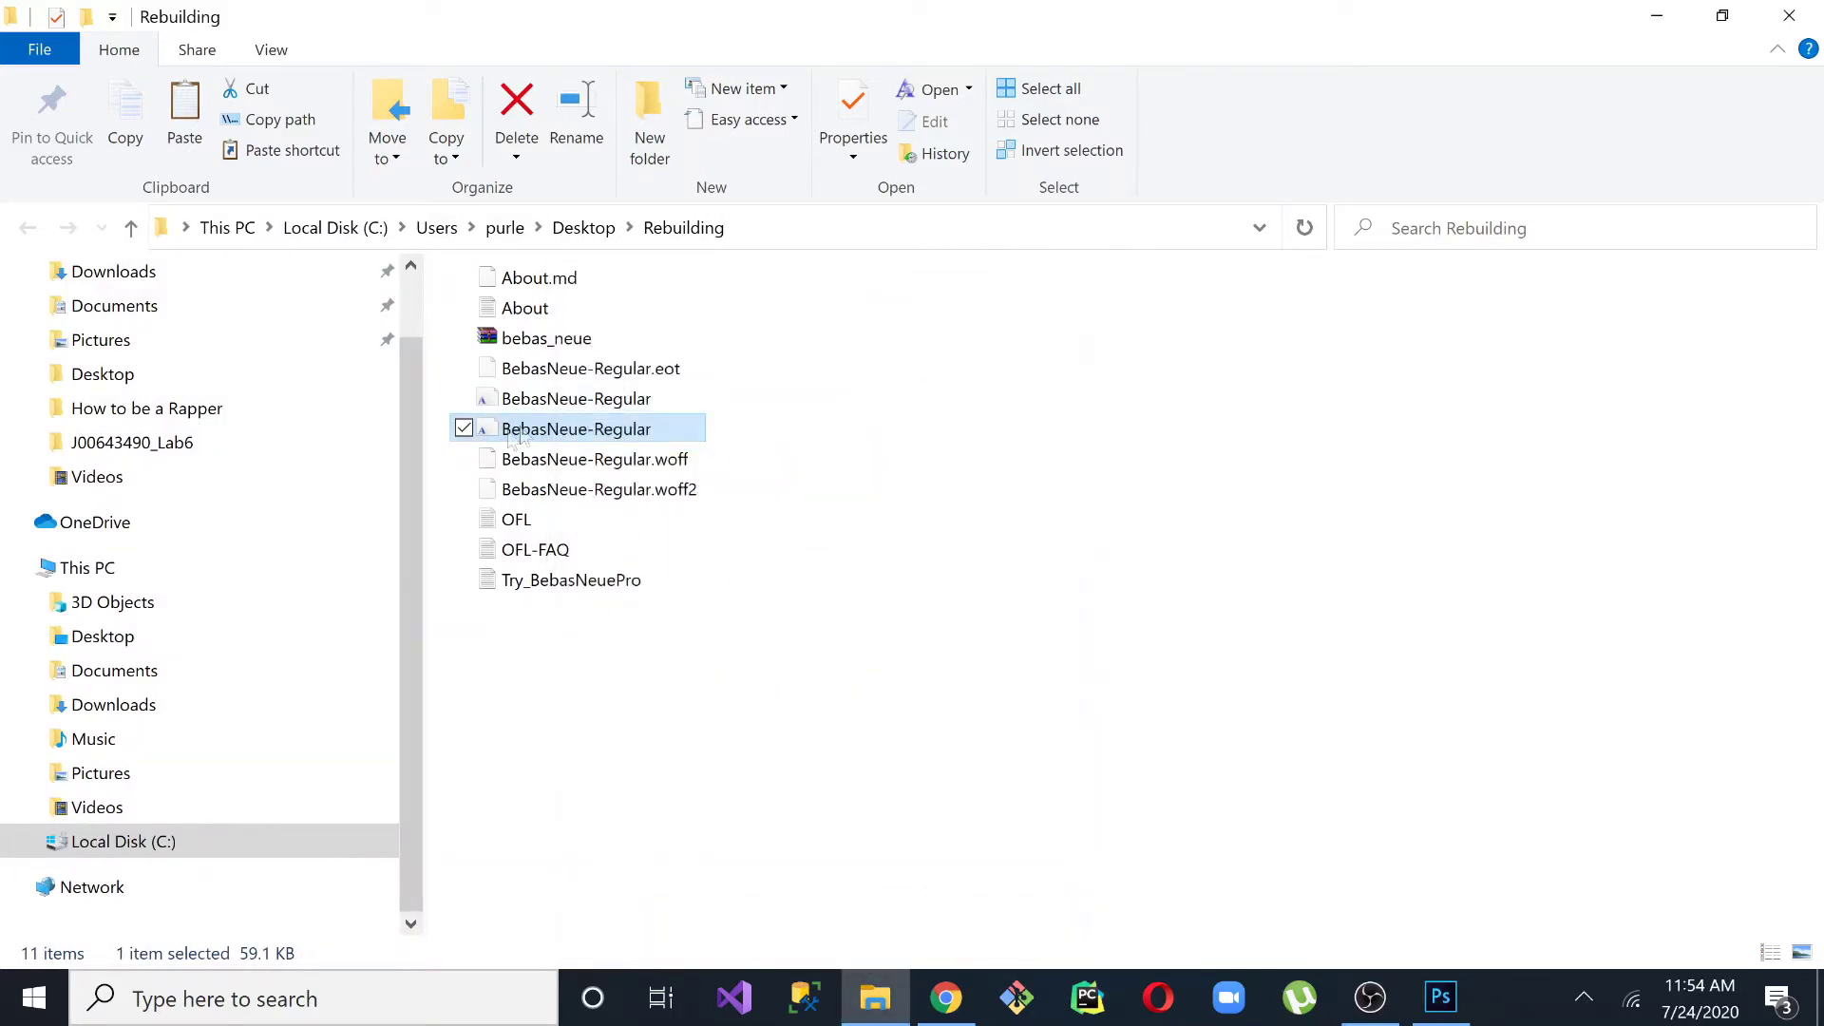
Install Bebas Neue from the TrueType BebasNeue-Regular file and close the font preview.
{"action": "double_click", "coordinate": [563, 433]}
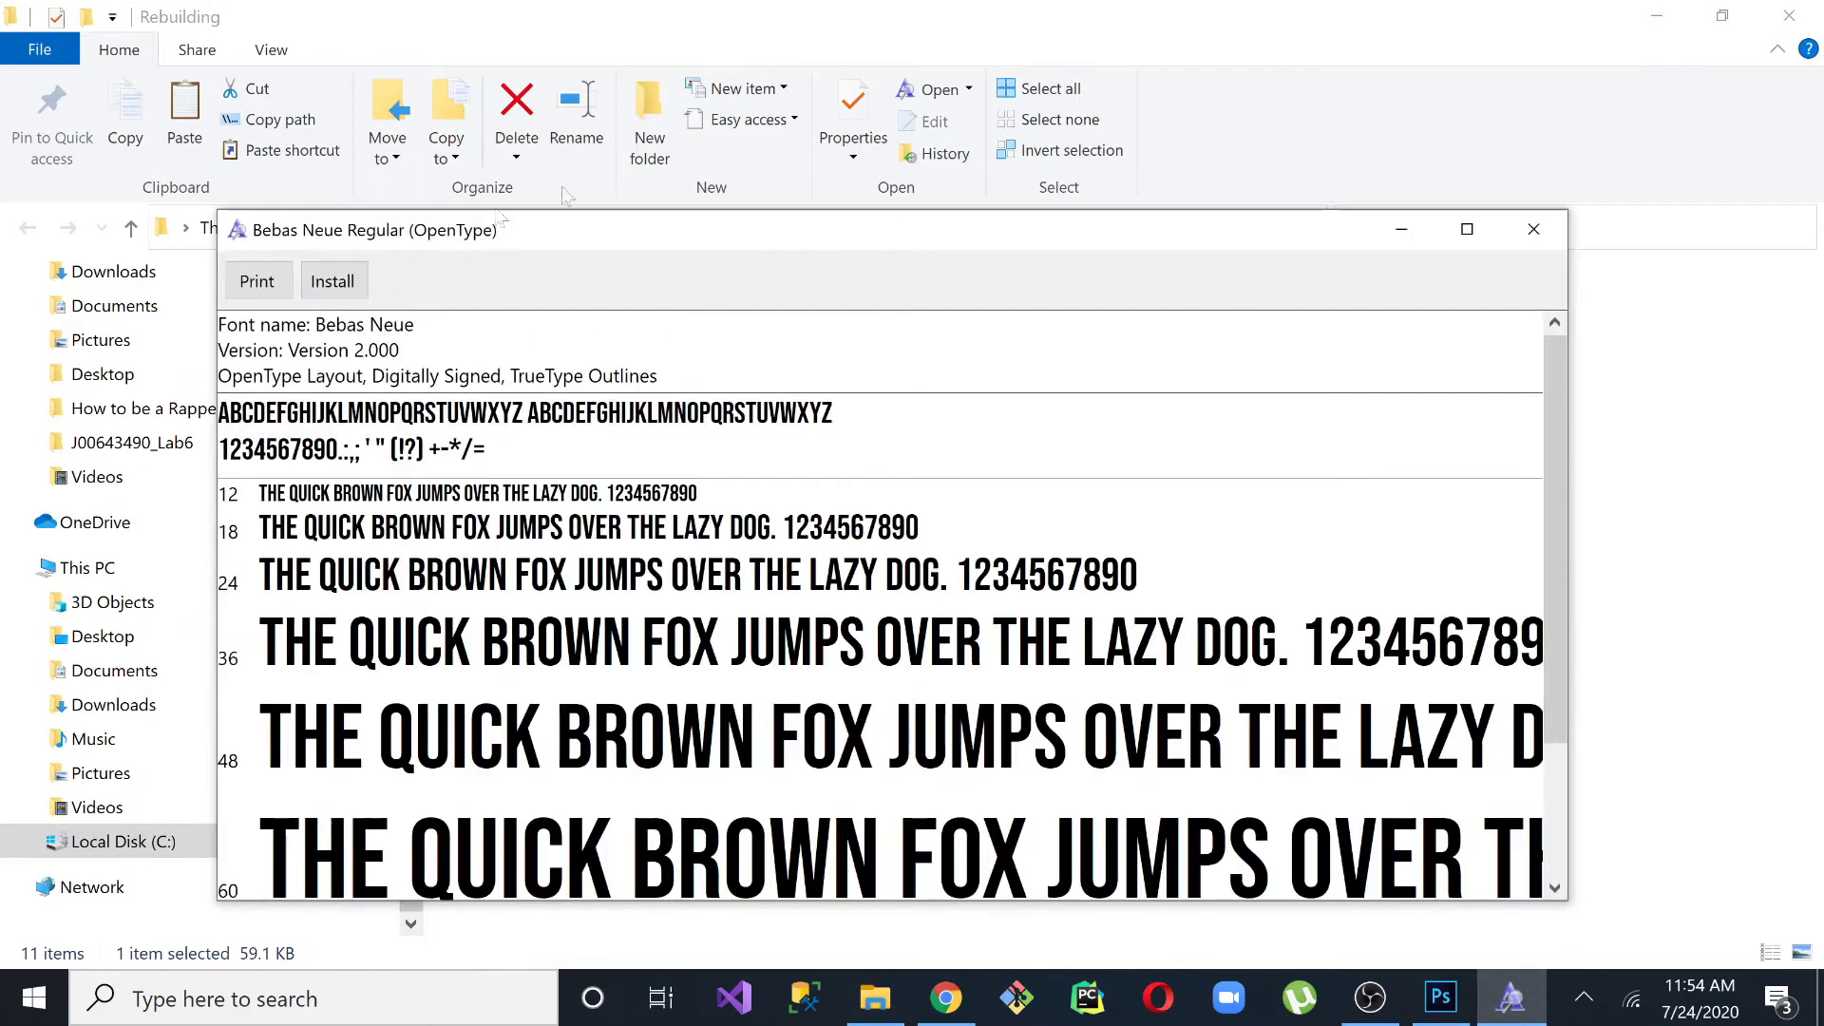
{"action": "left_click", "coordinate": [332, 281]}
{"action": "left_click", "coordinate": [1534, 229]}
Install Bebas Neue from the OpenType (.otf) BebasNeue-Regular file, replacing the installed version, and close the font preview.
{"action": "double_click", "coordinate": [622, 407]}
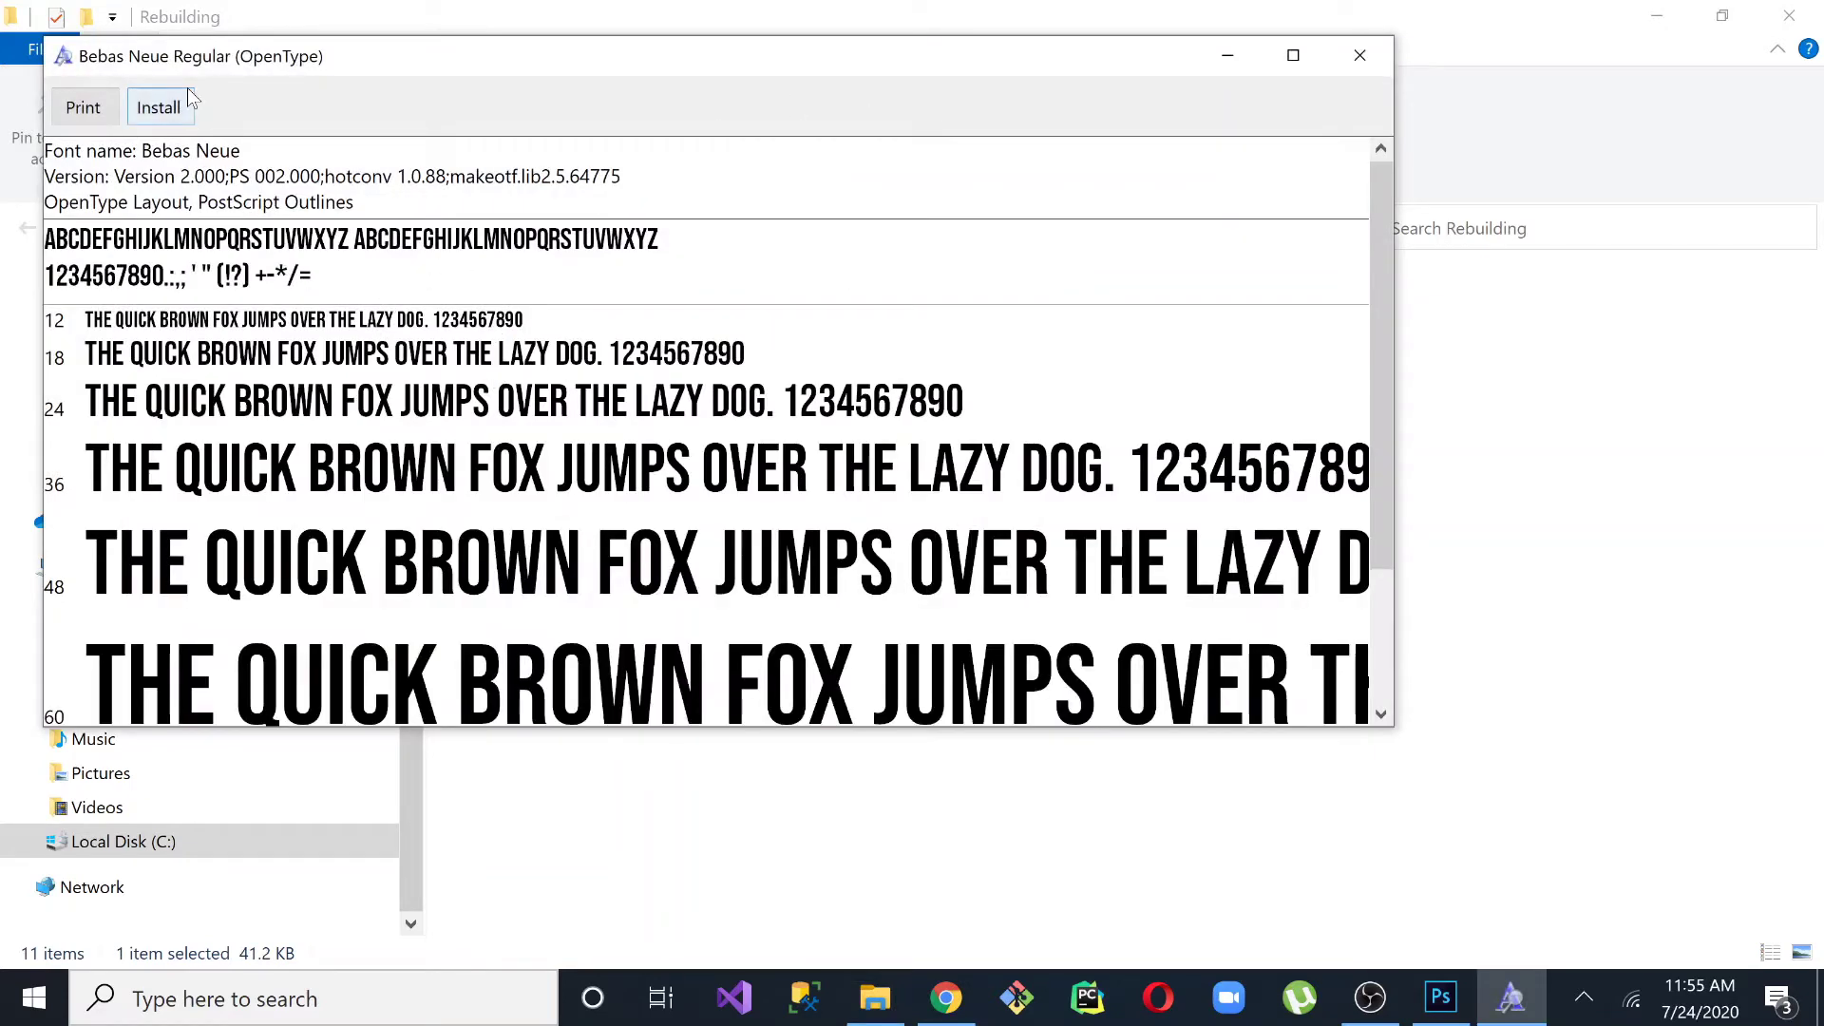
{"action": "left_click", "coordinate": [161, 110]}
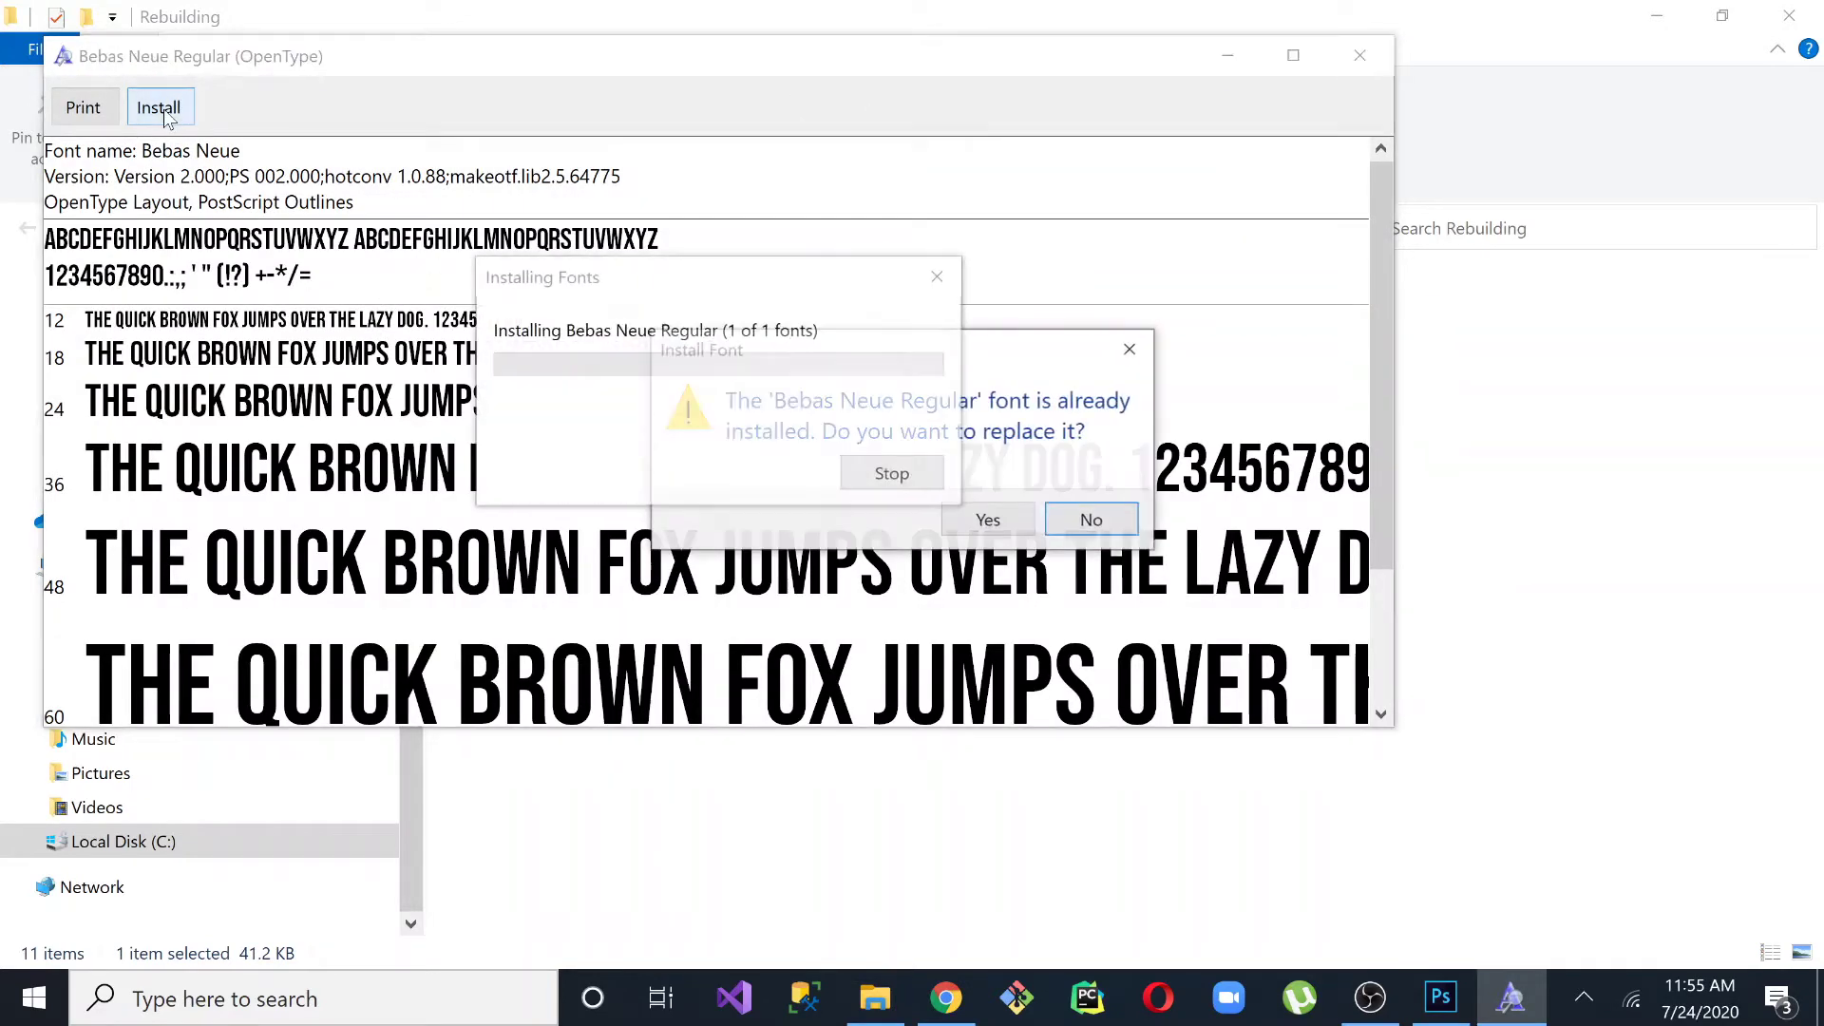
{"action": "left_click", "coordinate": [993, 523]}
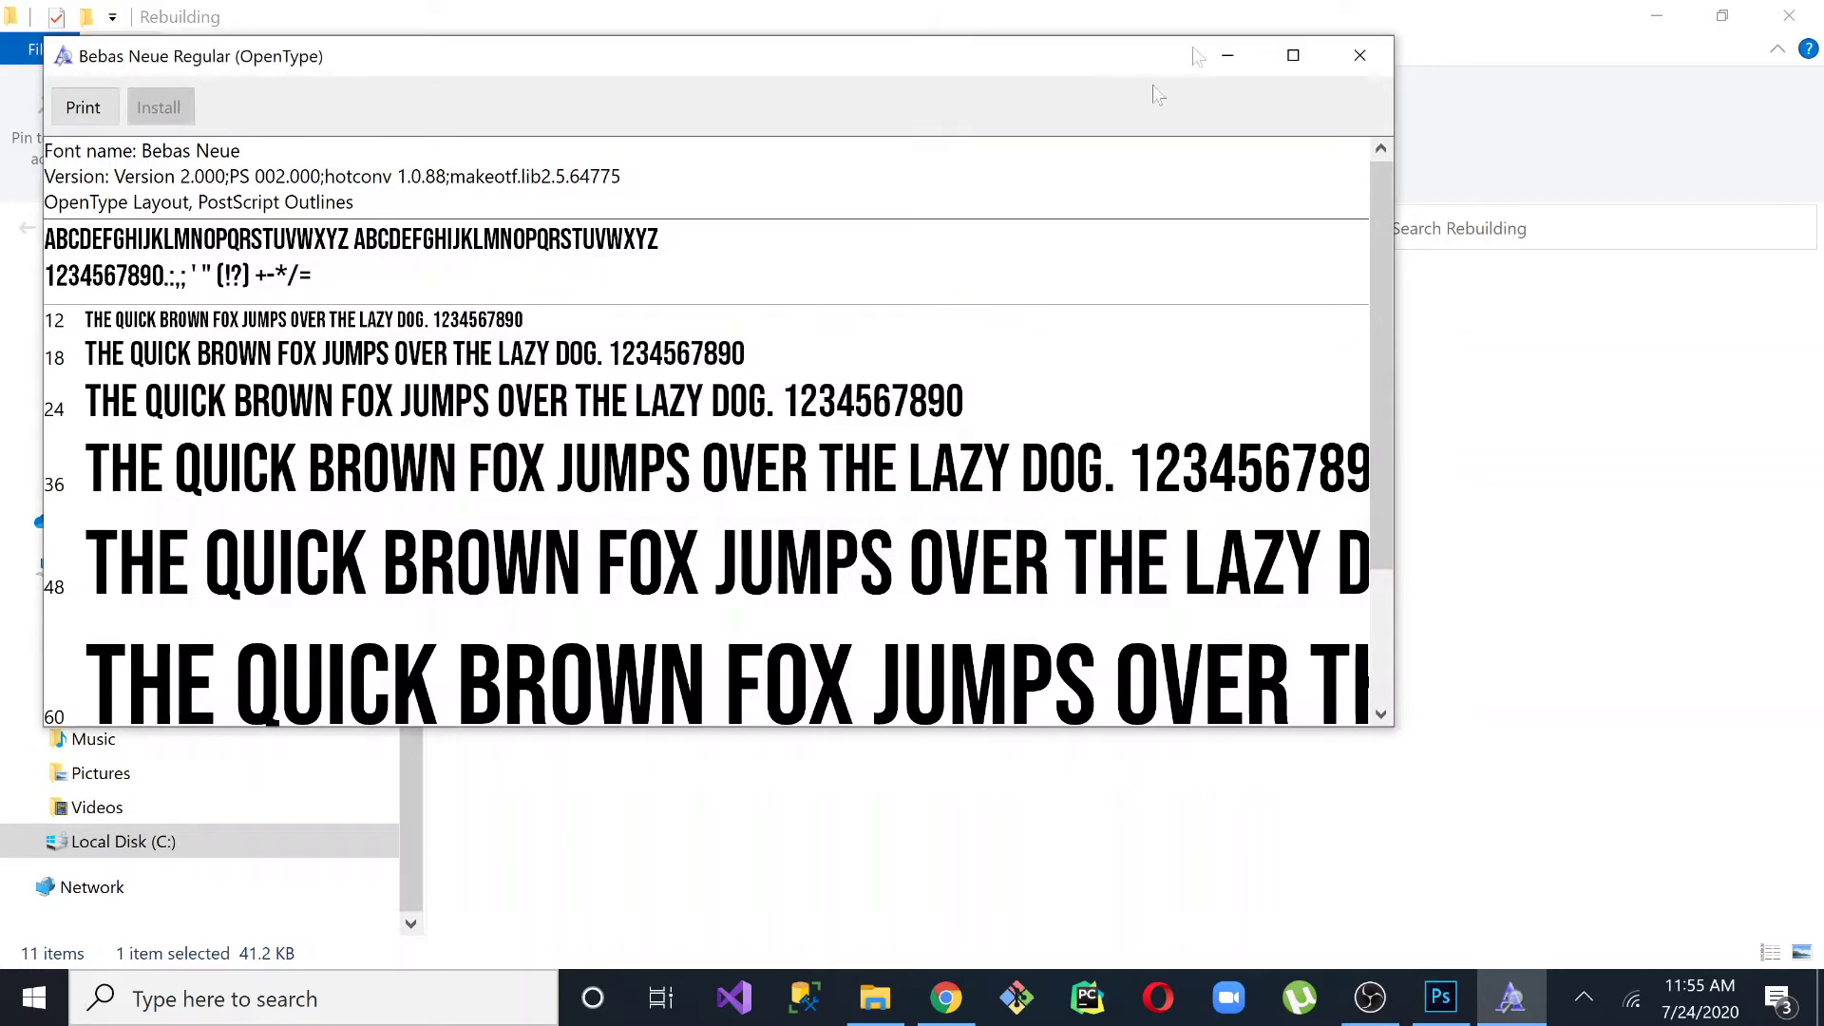
{"action": "left_click", "coordinate": [1359, 55]}
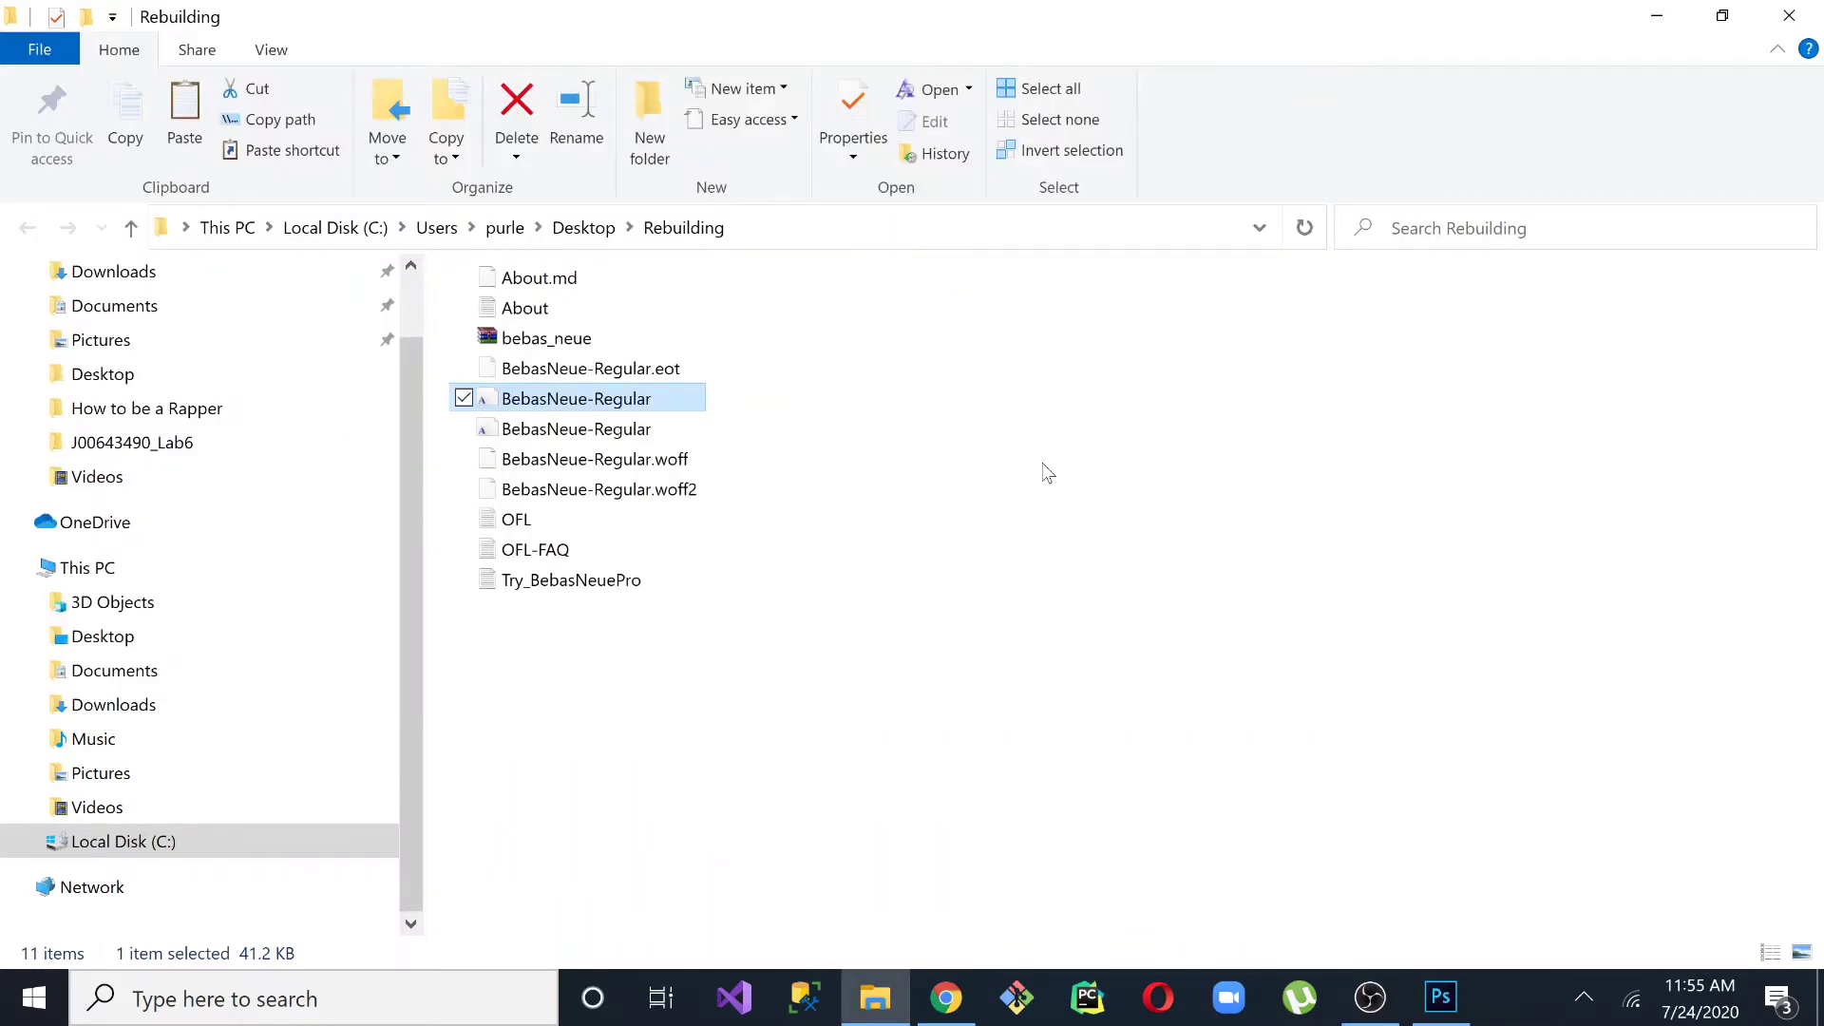
Open Word, set the font of the blank document to Bebas Neue and write a short test sentence introducing yourself.
{"action": "left_click", "coordinate": [12, 1009]}
{"action": "type", "text": "word"}
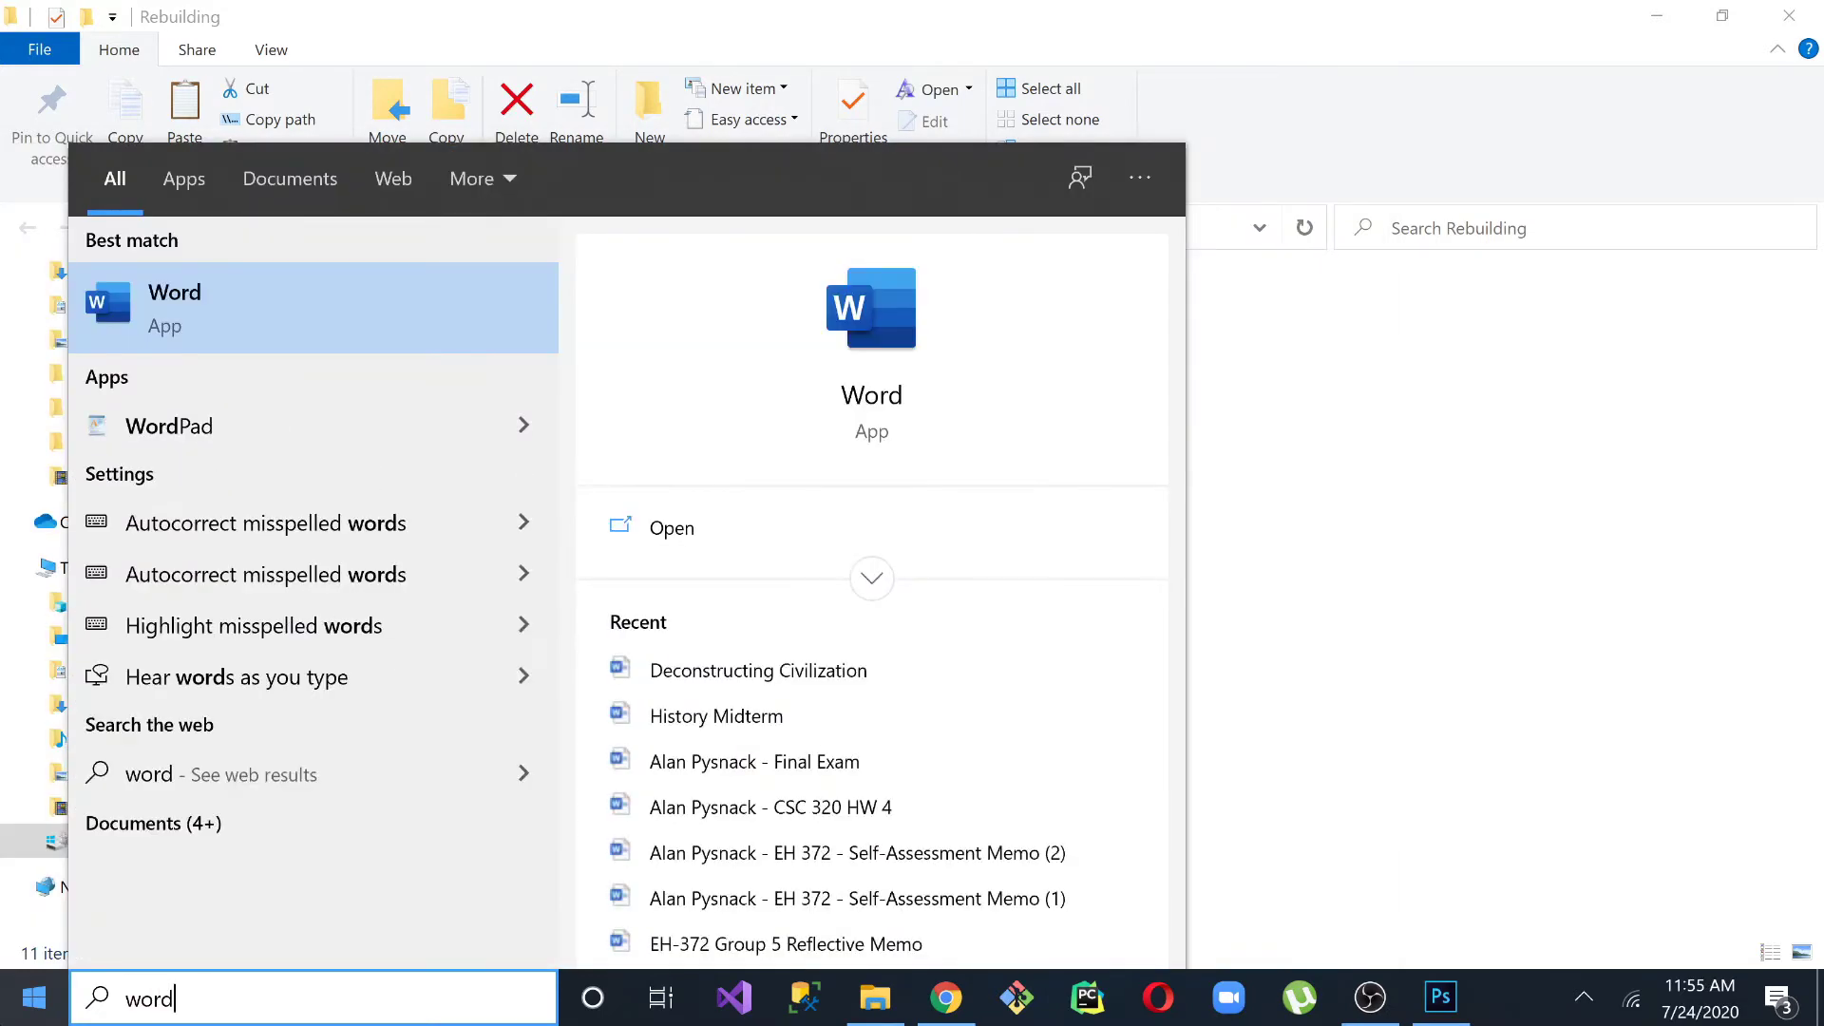
{"action": "key", "text": "Return"}
{"action": "left_click", "coordinate": [266, 125]}
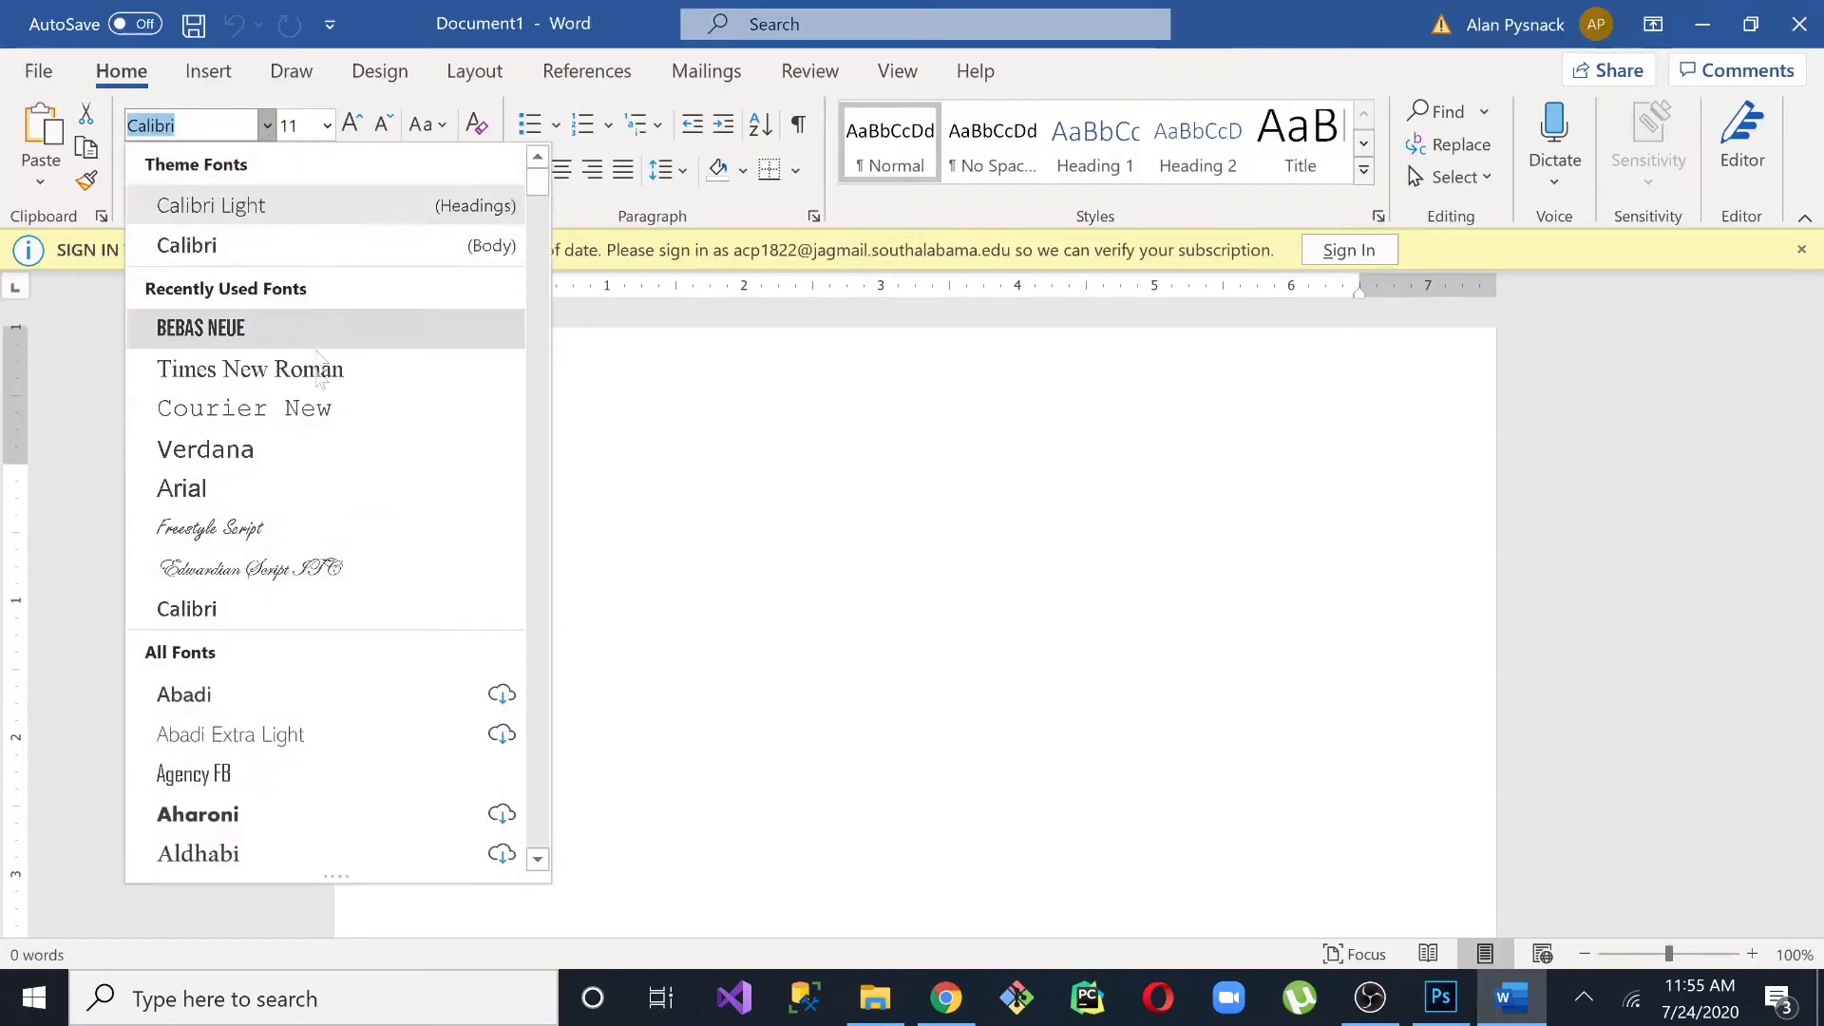
{"action": "left_click", "coordinate": [252, 330]}
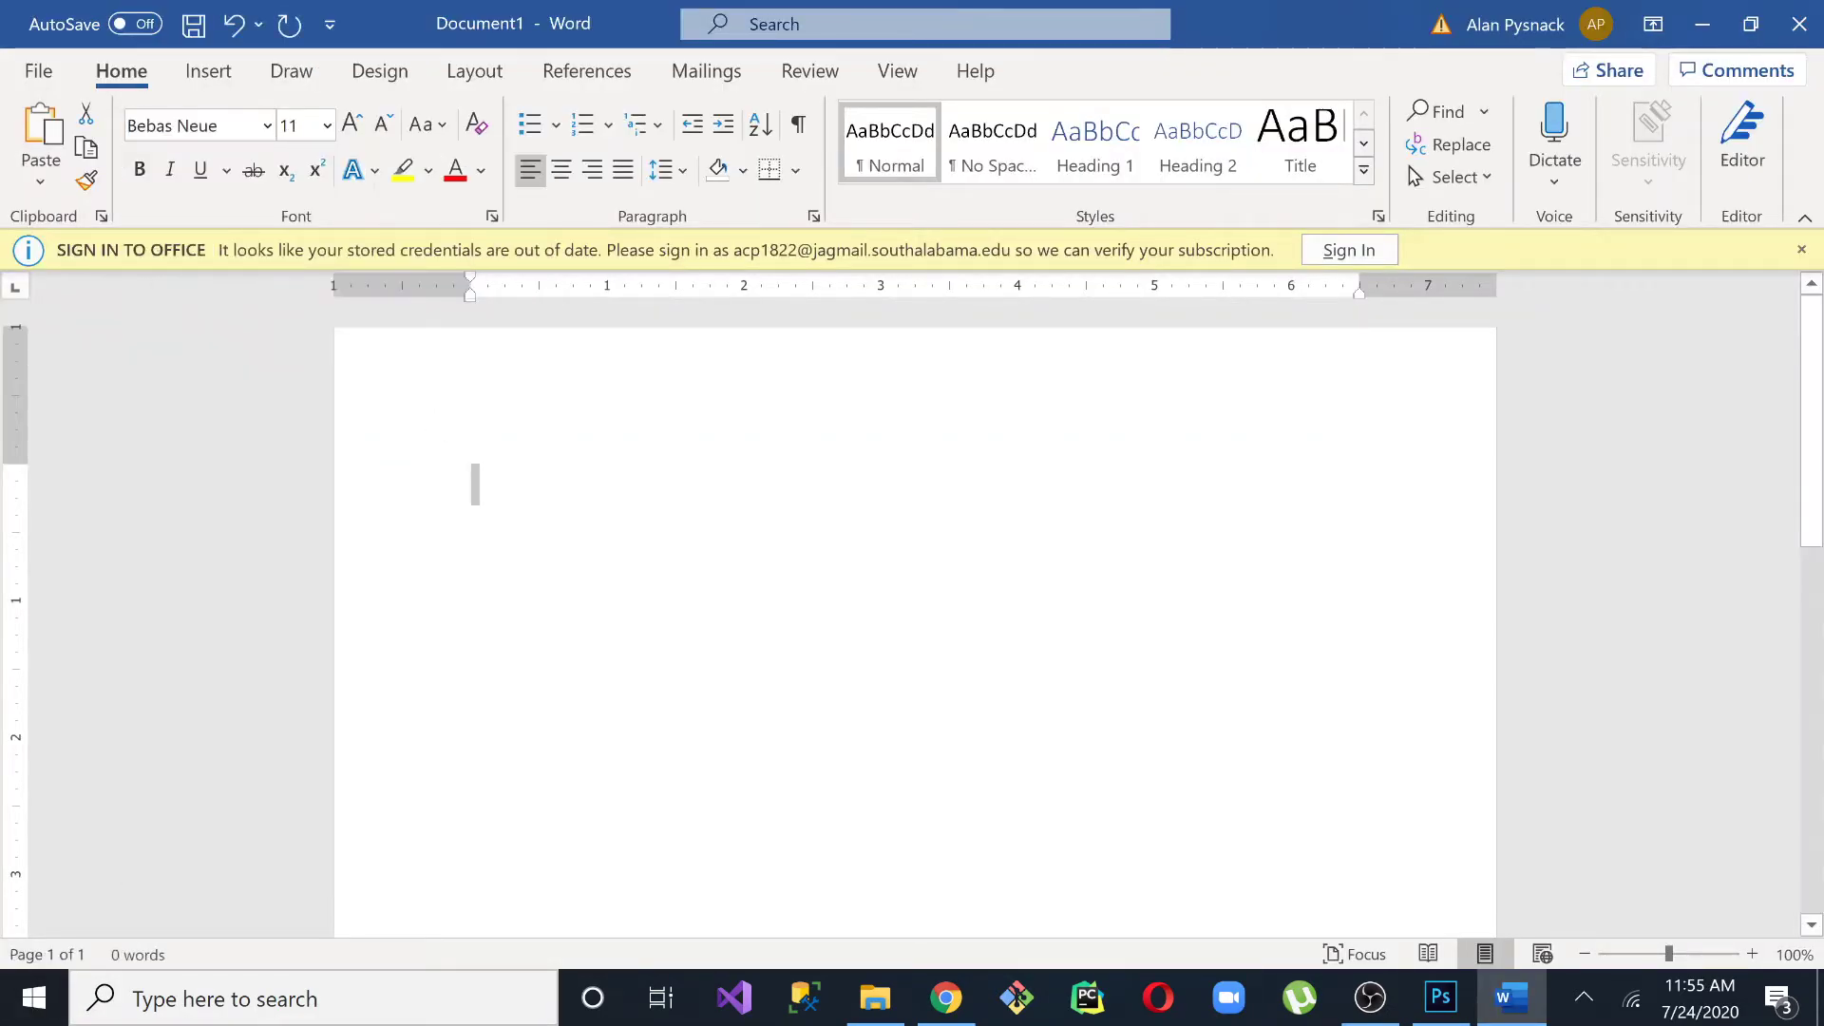
{"action": "type", "text": "MY NAME IS ALAN"}
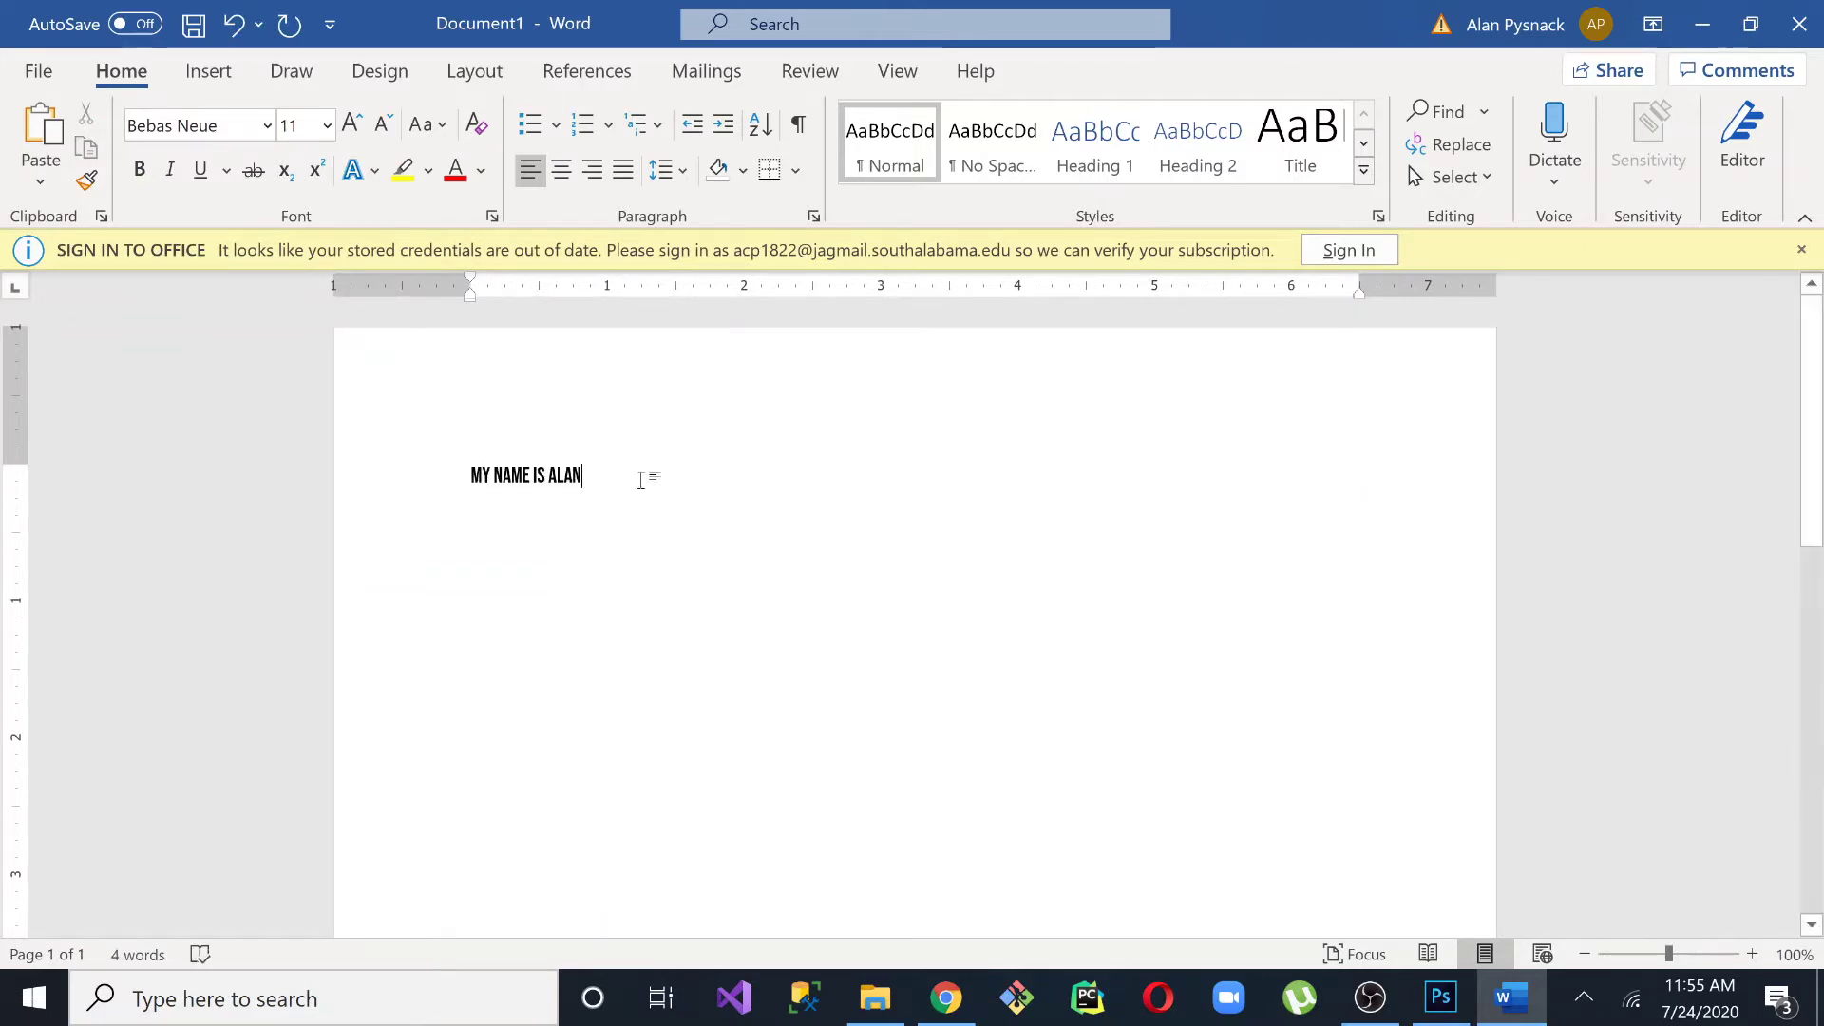
{"action": "left_click_drag", "start_coordinate": [643, 480], "coordinate": [380, 458]}
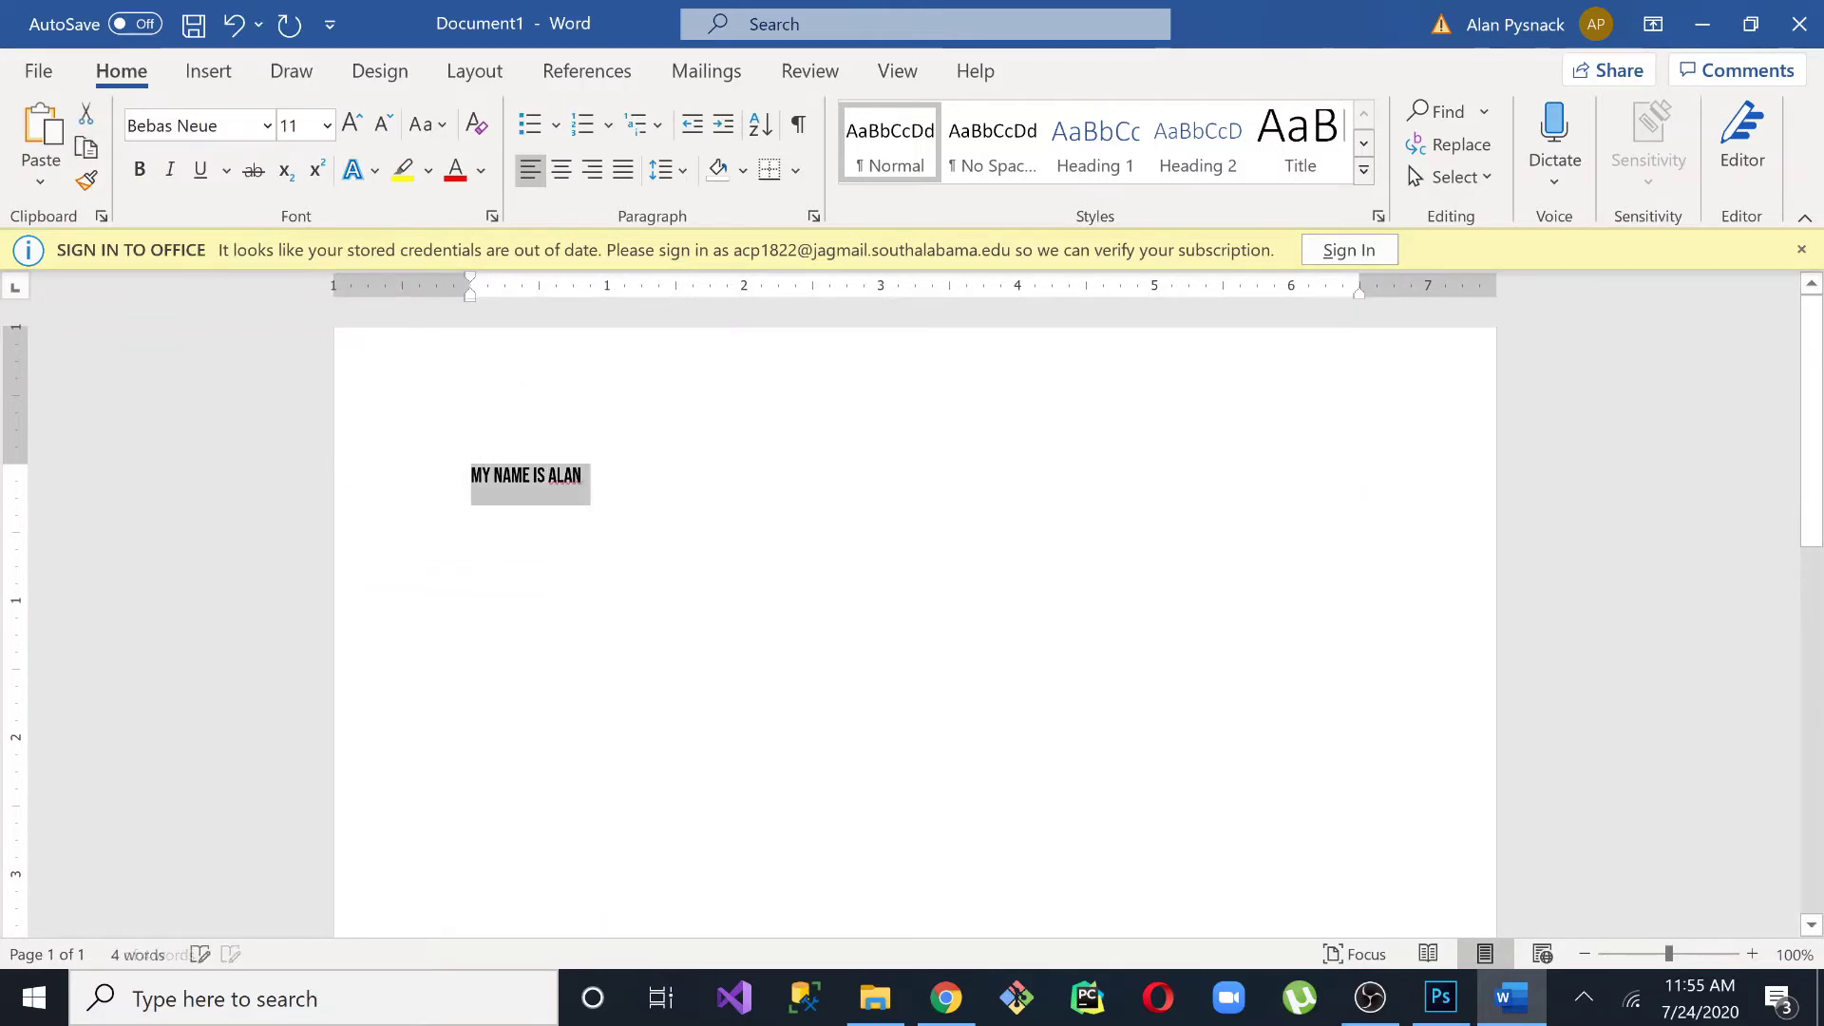
Switch to the DaFont sans serif page in Chrome and download the Gobold font.
{"action": "key", "text": "alt+Tab"}
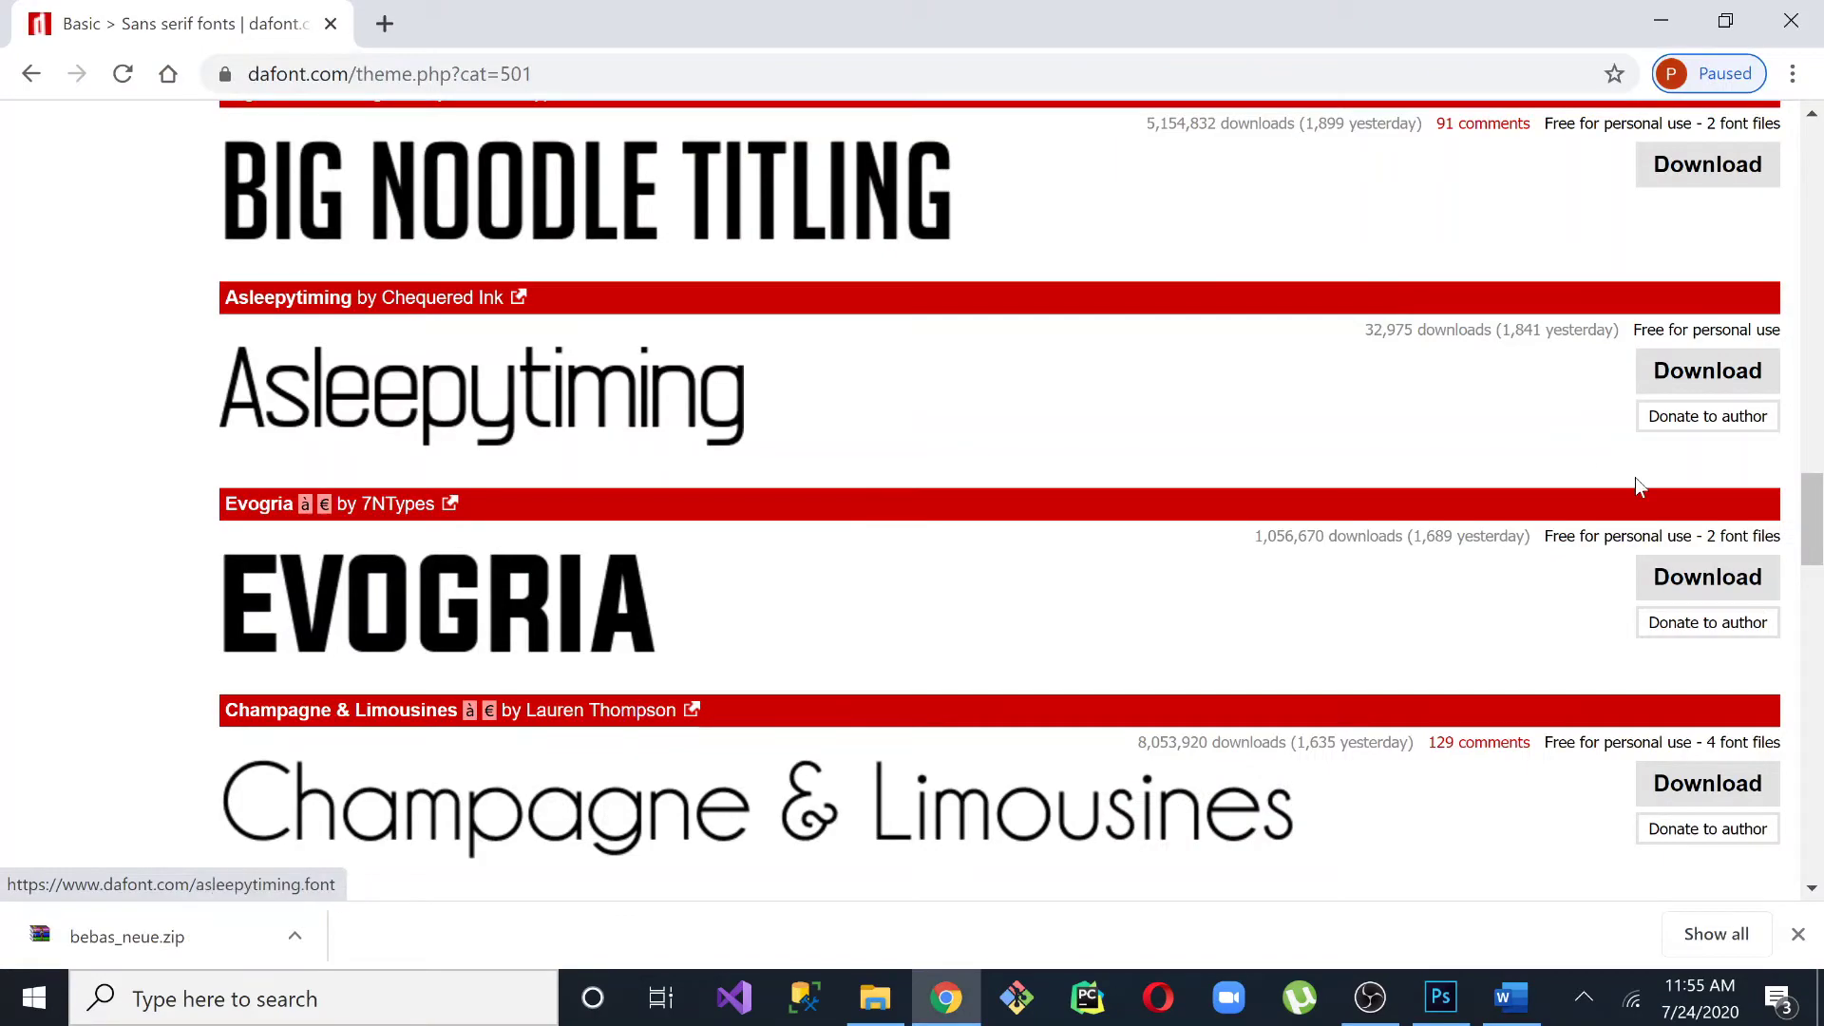
{"action": "scroll", "coordinate": [1816, 526], "scroll_direction": "down", "scroll_amount": 12}
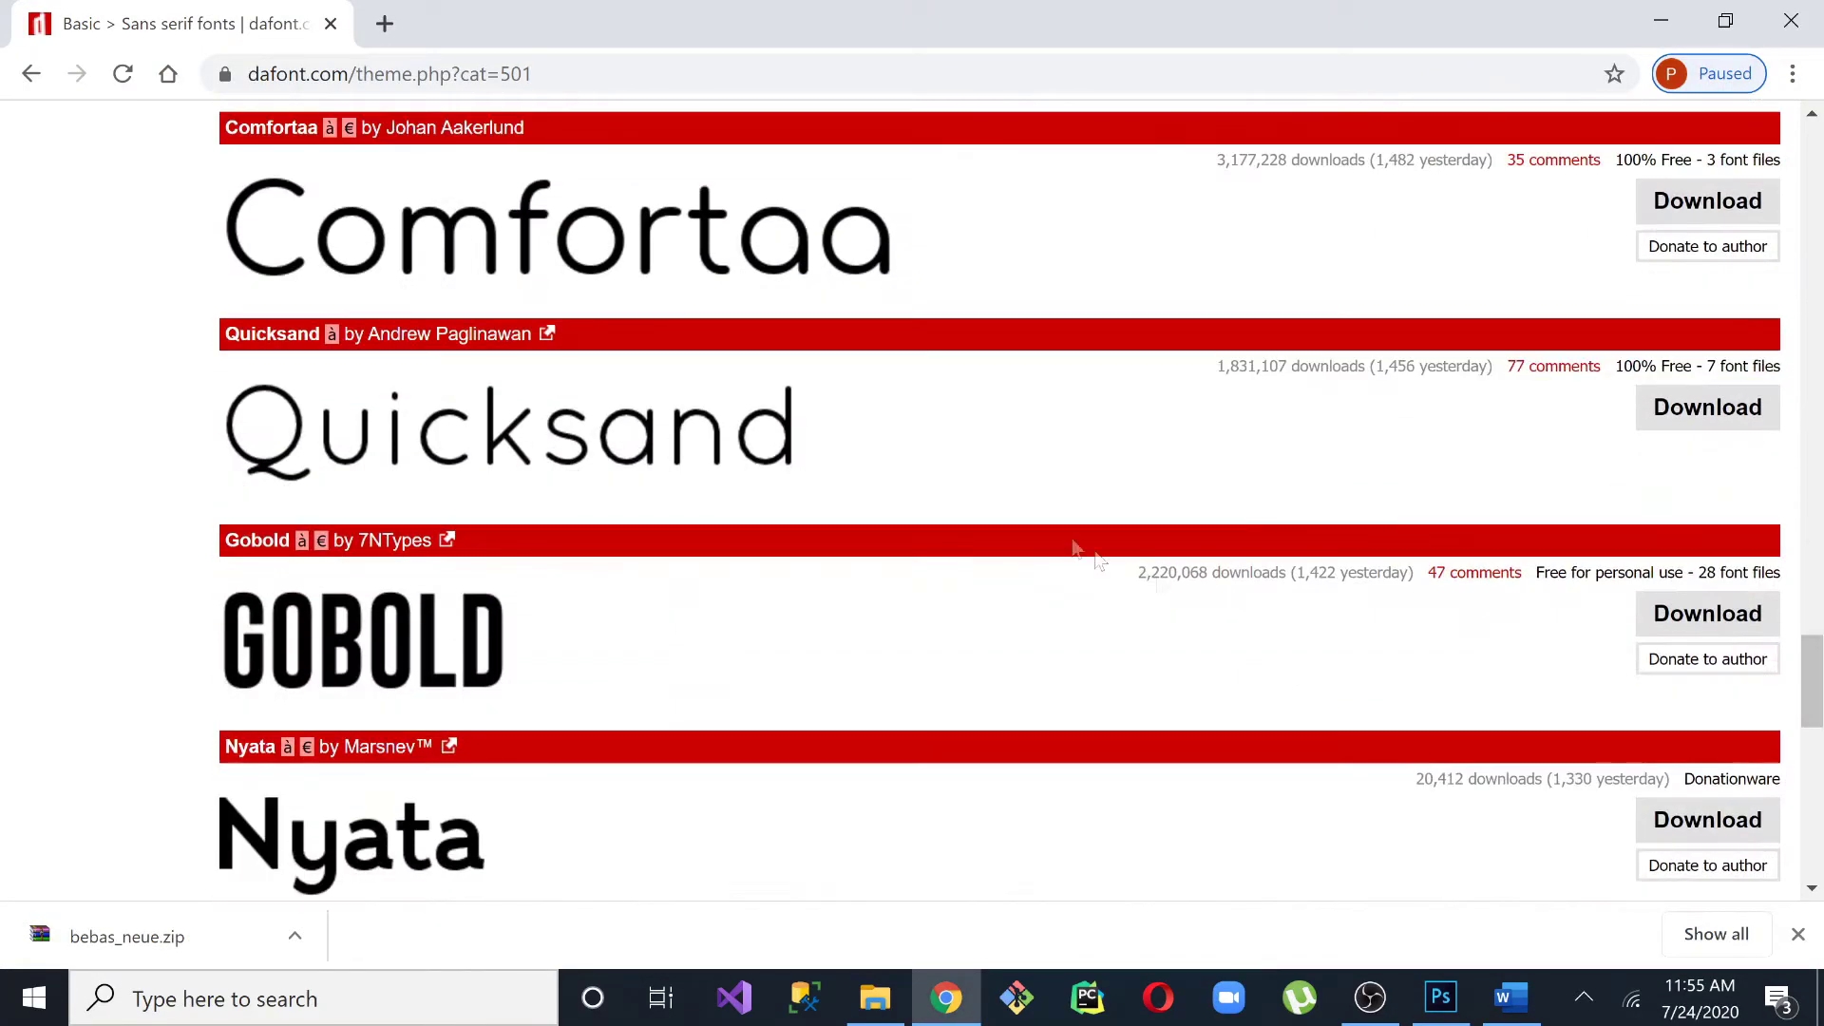
{"action": "left_click", "coordinate": [1707, 613]}
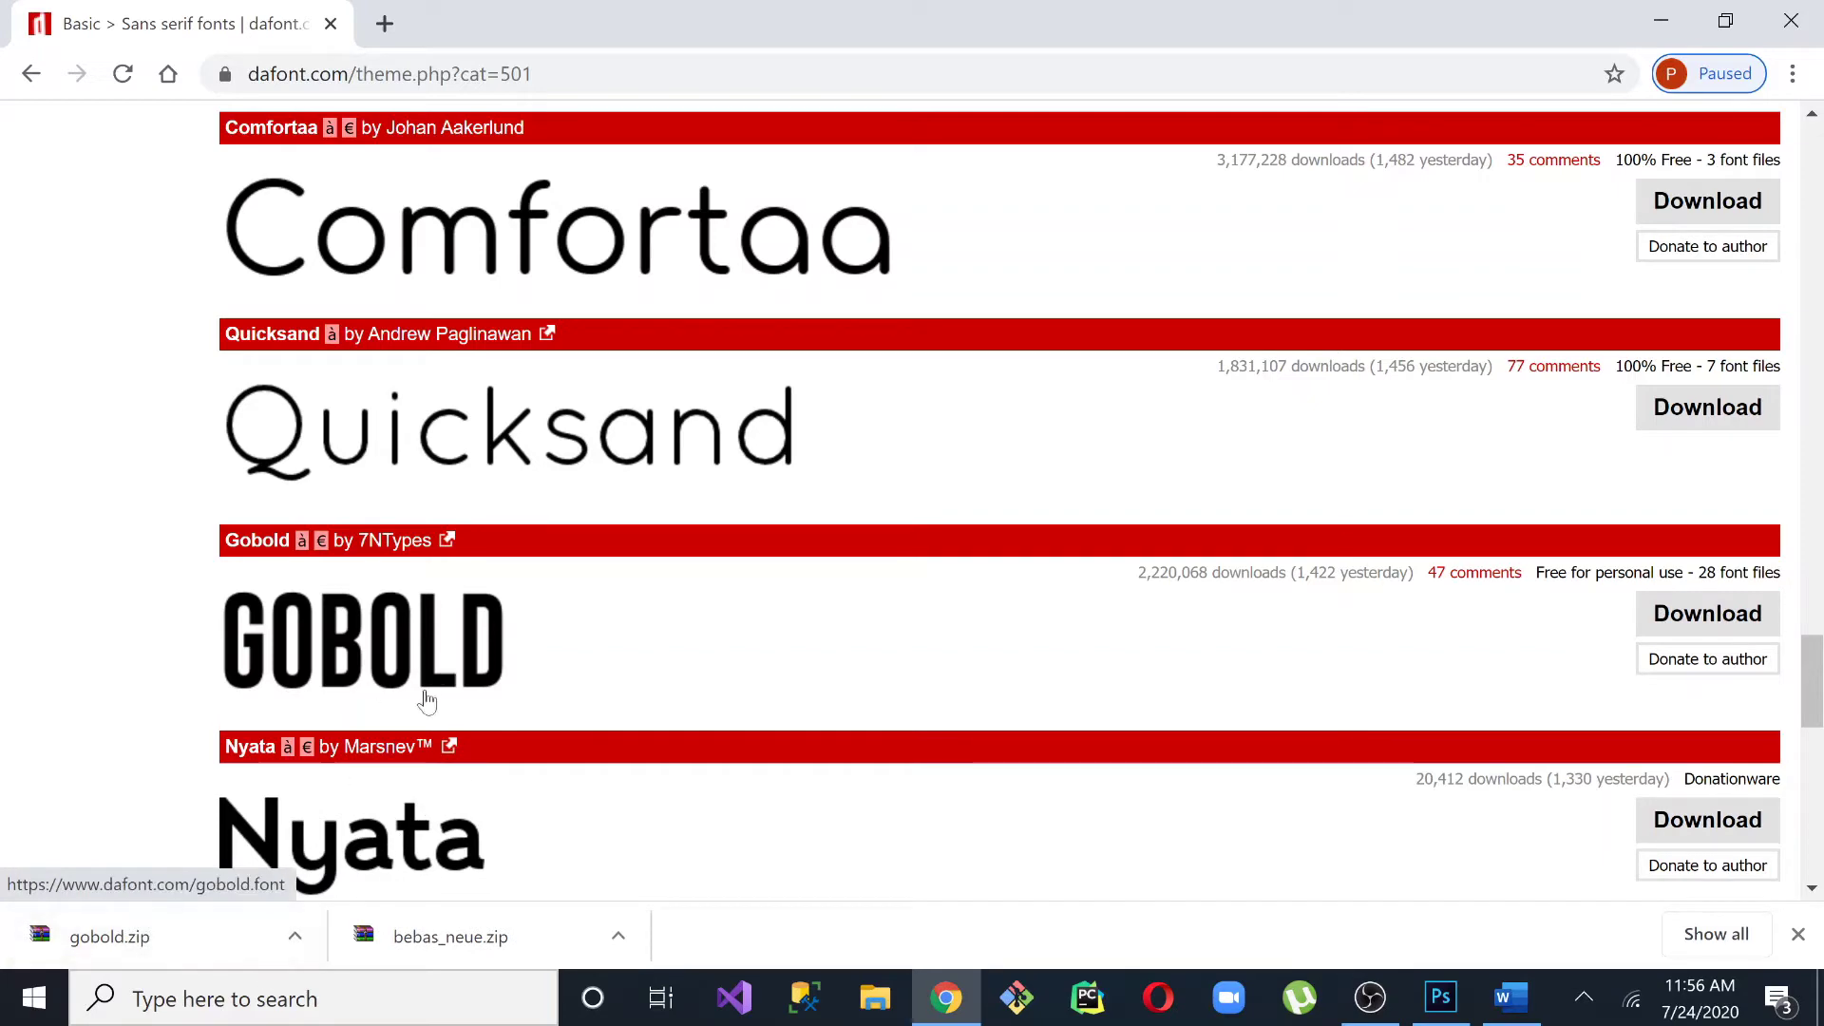
Show the downloaded gobold.zip in its folder and extract its contents there.
{"action": "left_click", "coordinate": [317, 929]}
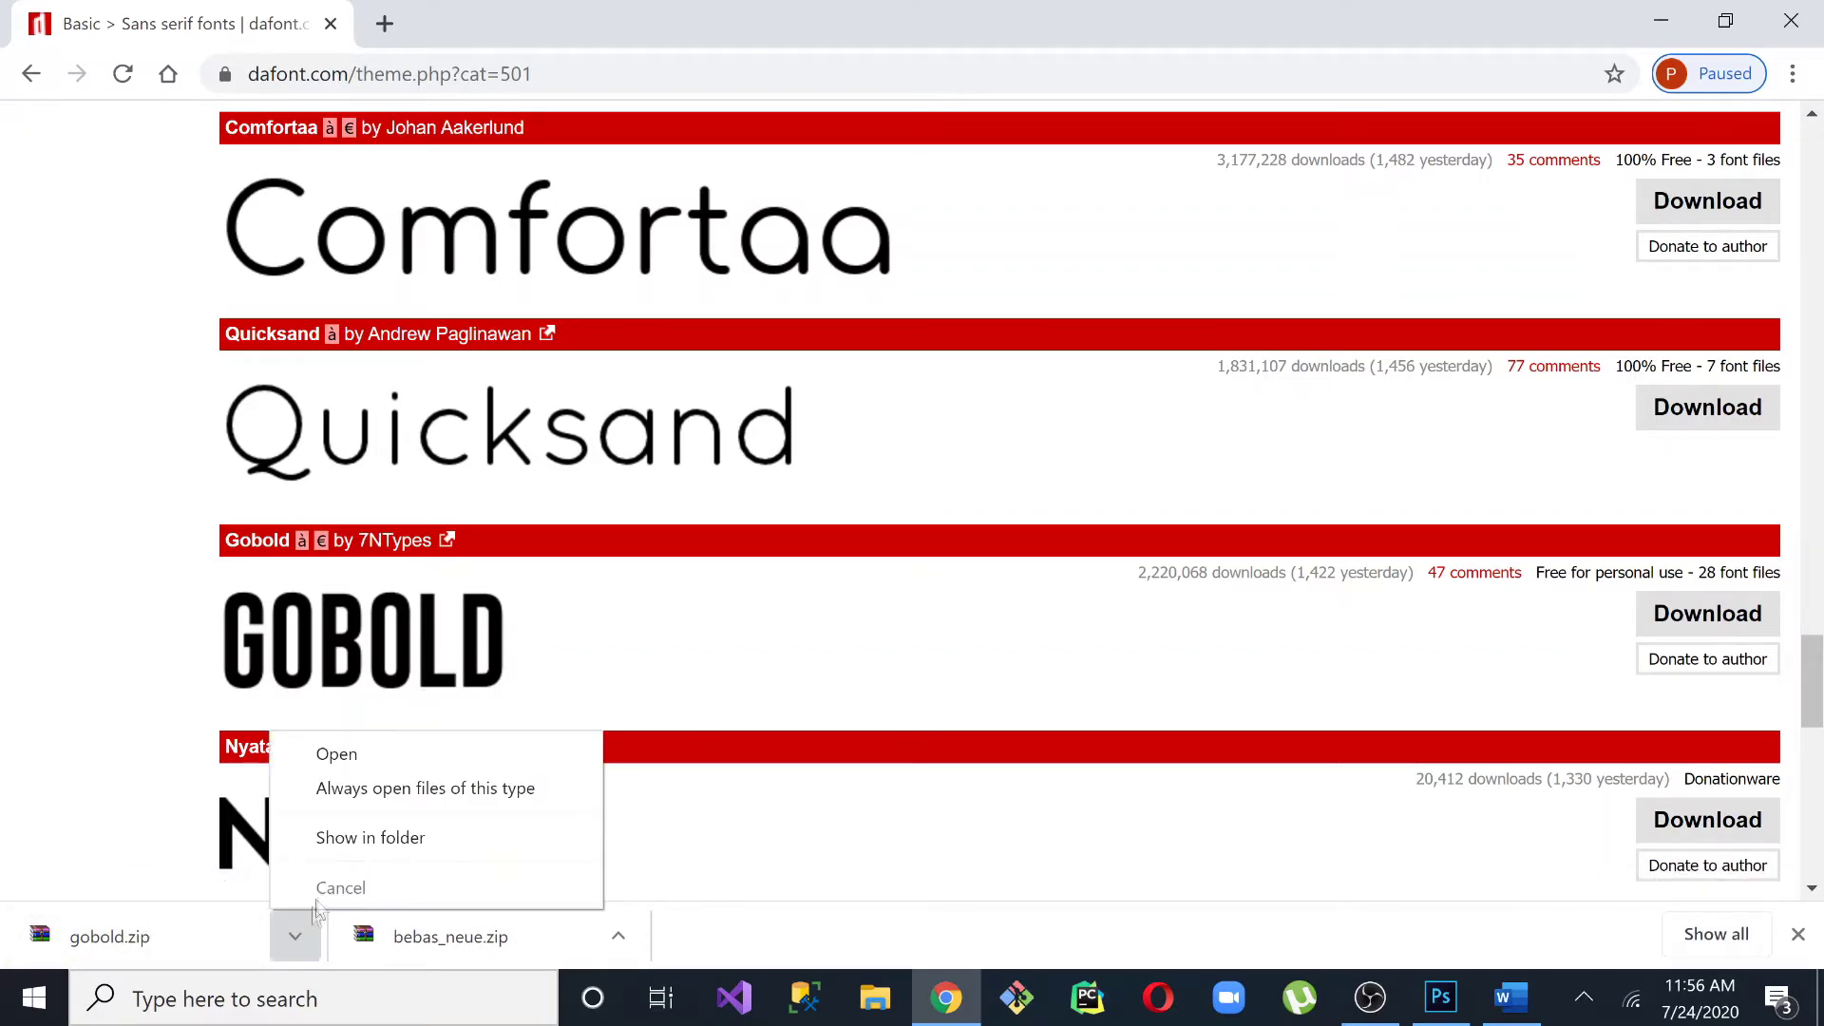
{"action": "left_click", "coordinate": [325, 840]}
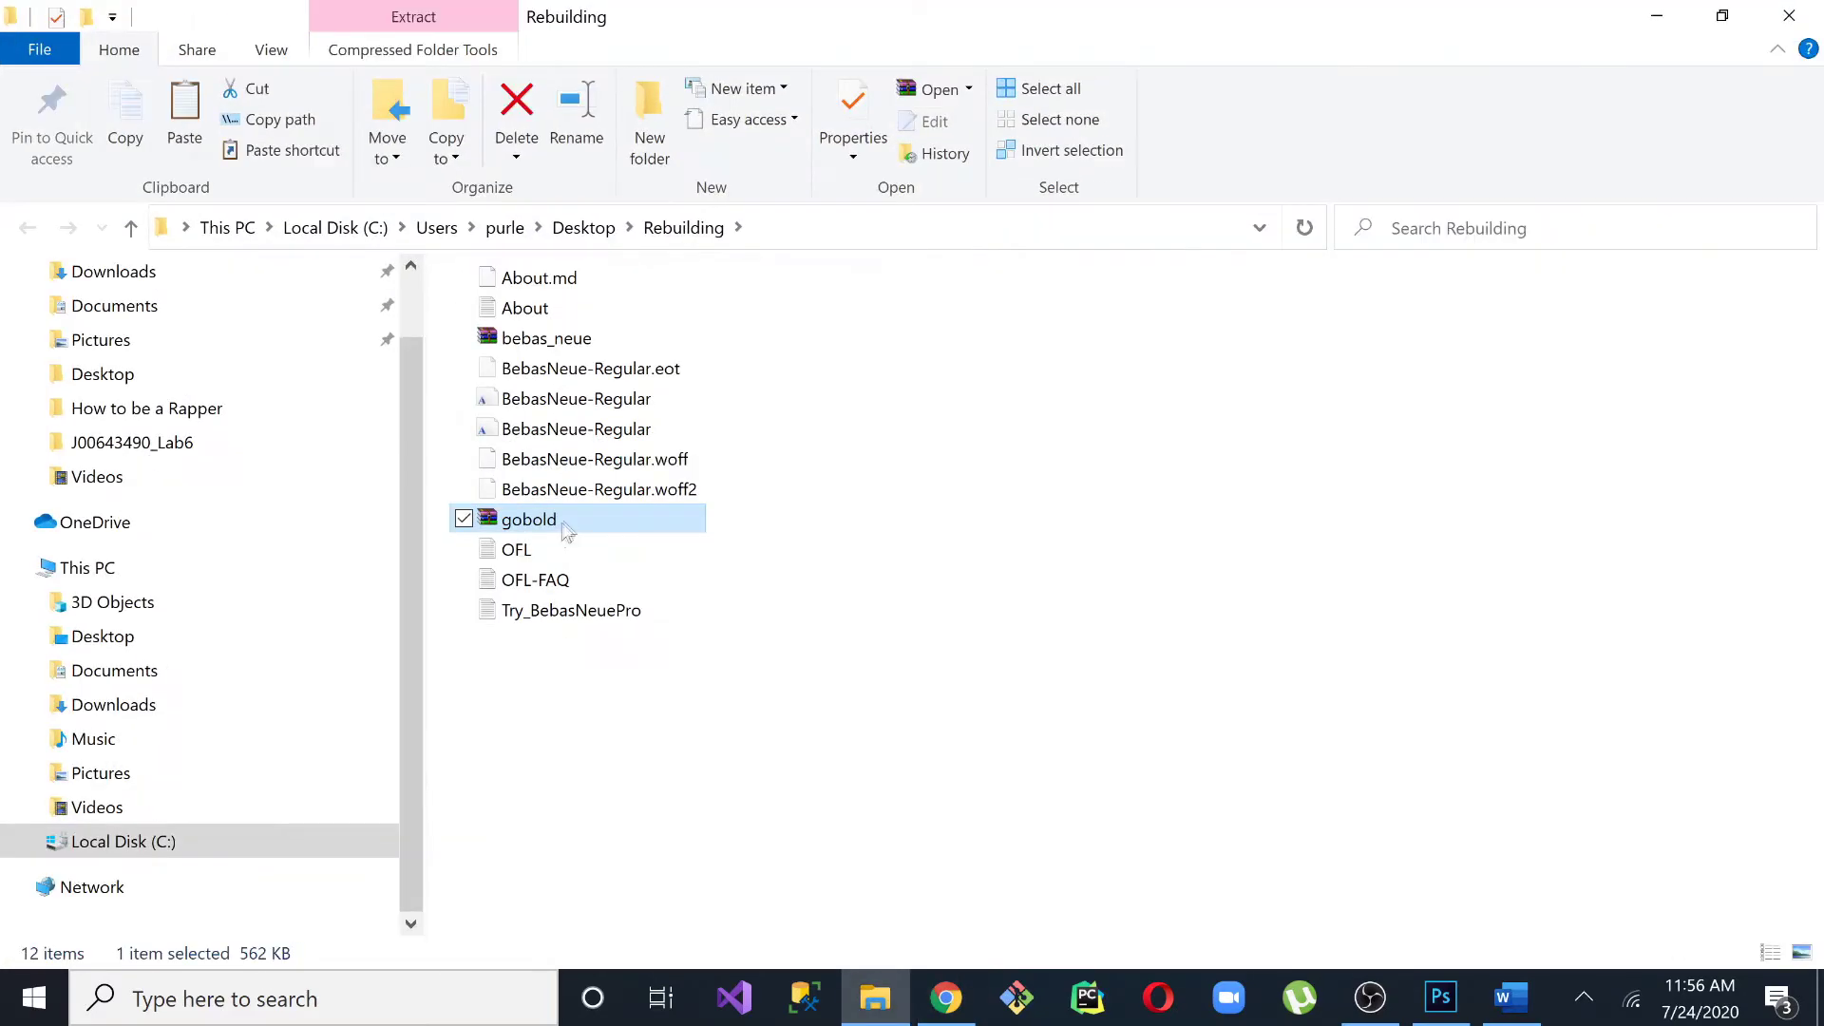
{"action": "right_click", "coordinate": [557, 535]}
{"action": "left_click", "coordinate": [399, 480]}
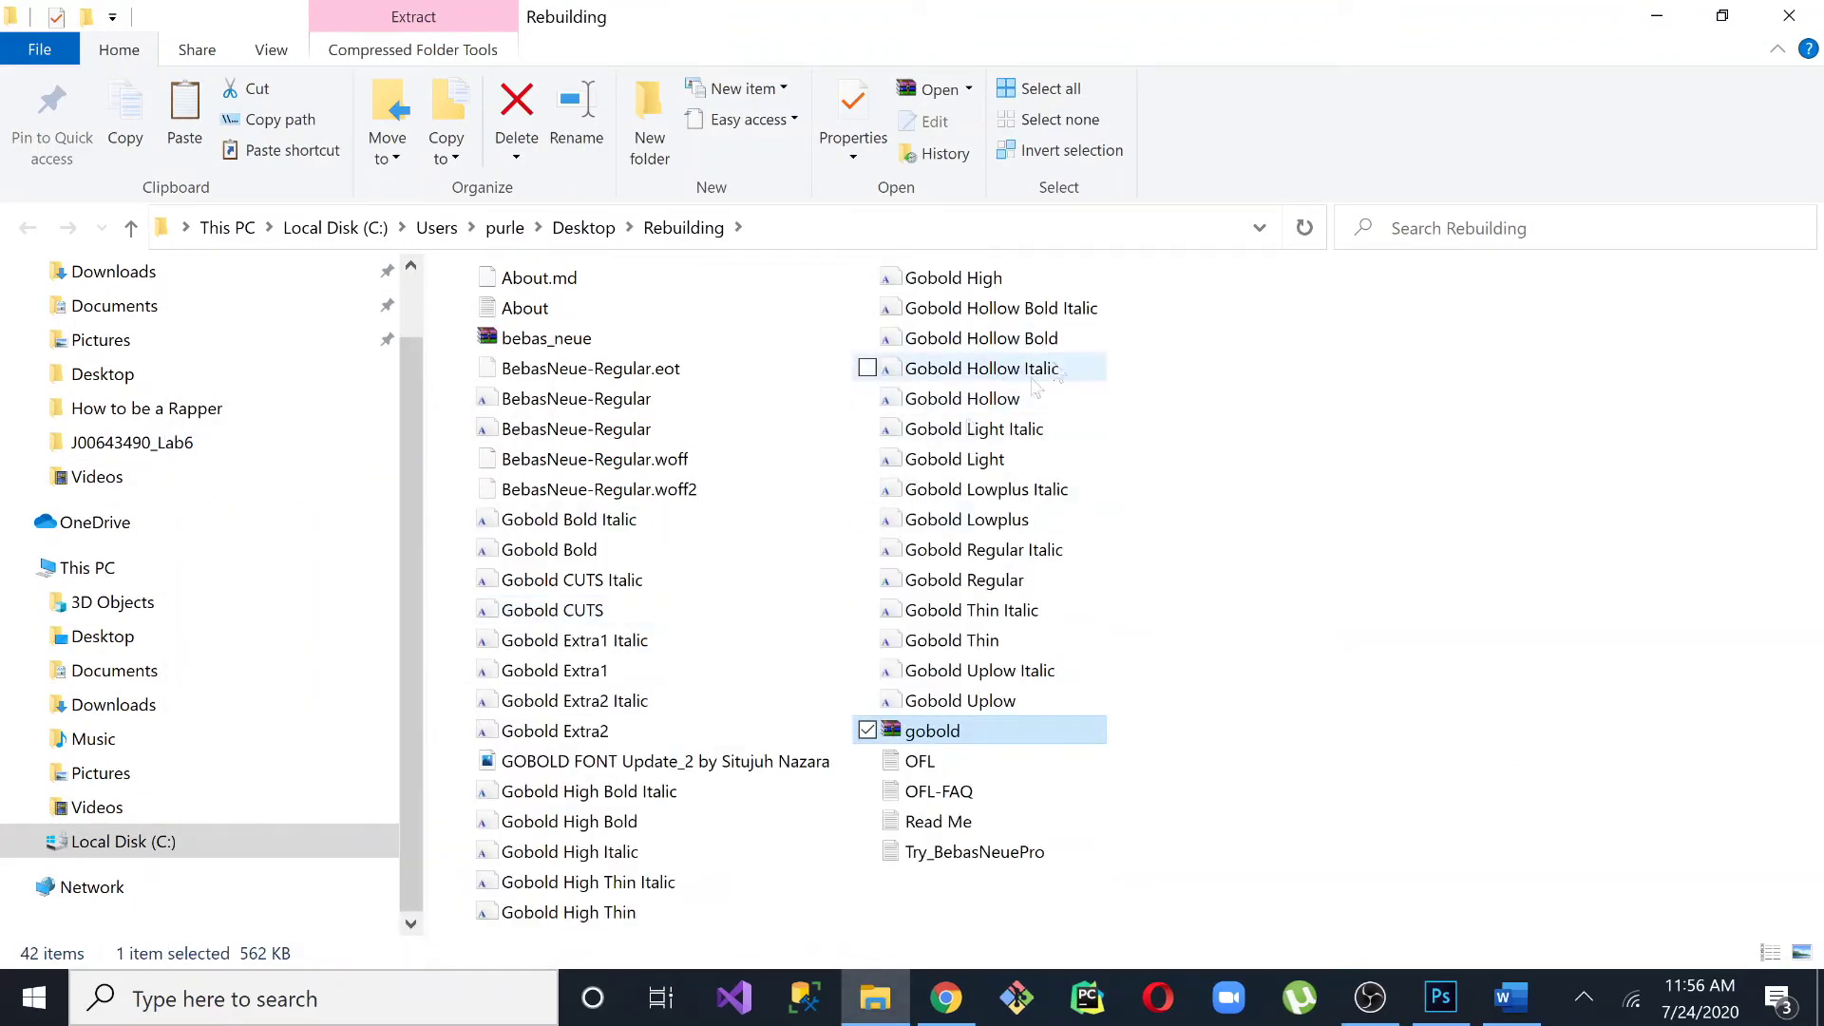
Install the Gobold font files from Gobold High Bold Italic through Gobold Uplow for all users at once.
{"action": "left_click", "coordinate": [665, 803]}
{"action": "left_click", "coordinate": [946, 714], "text": "shift"}
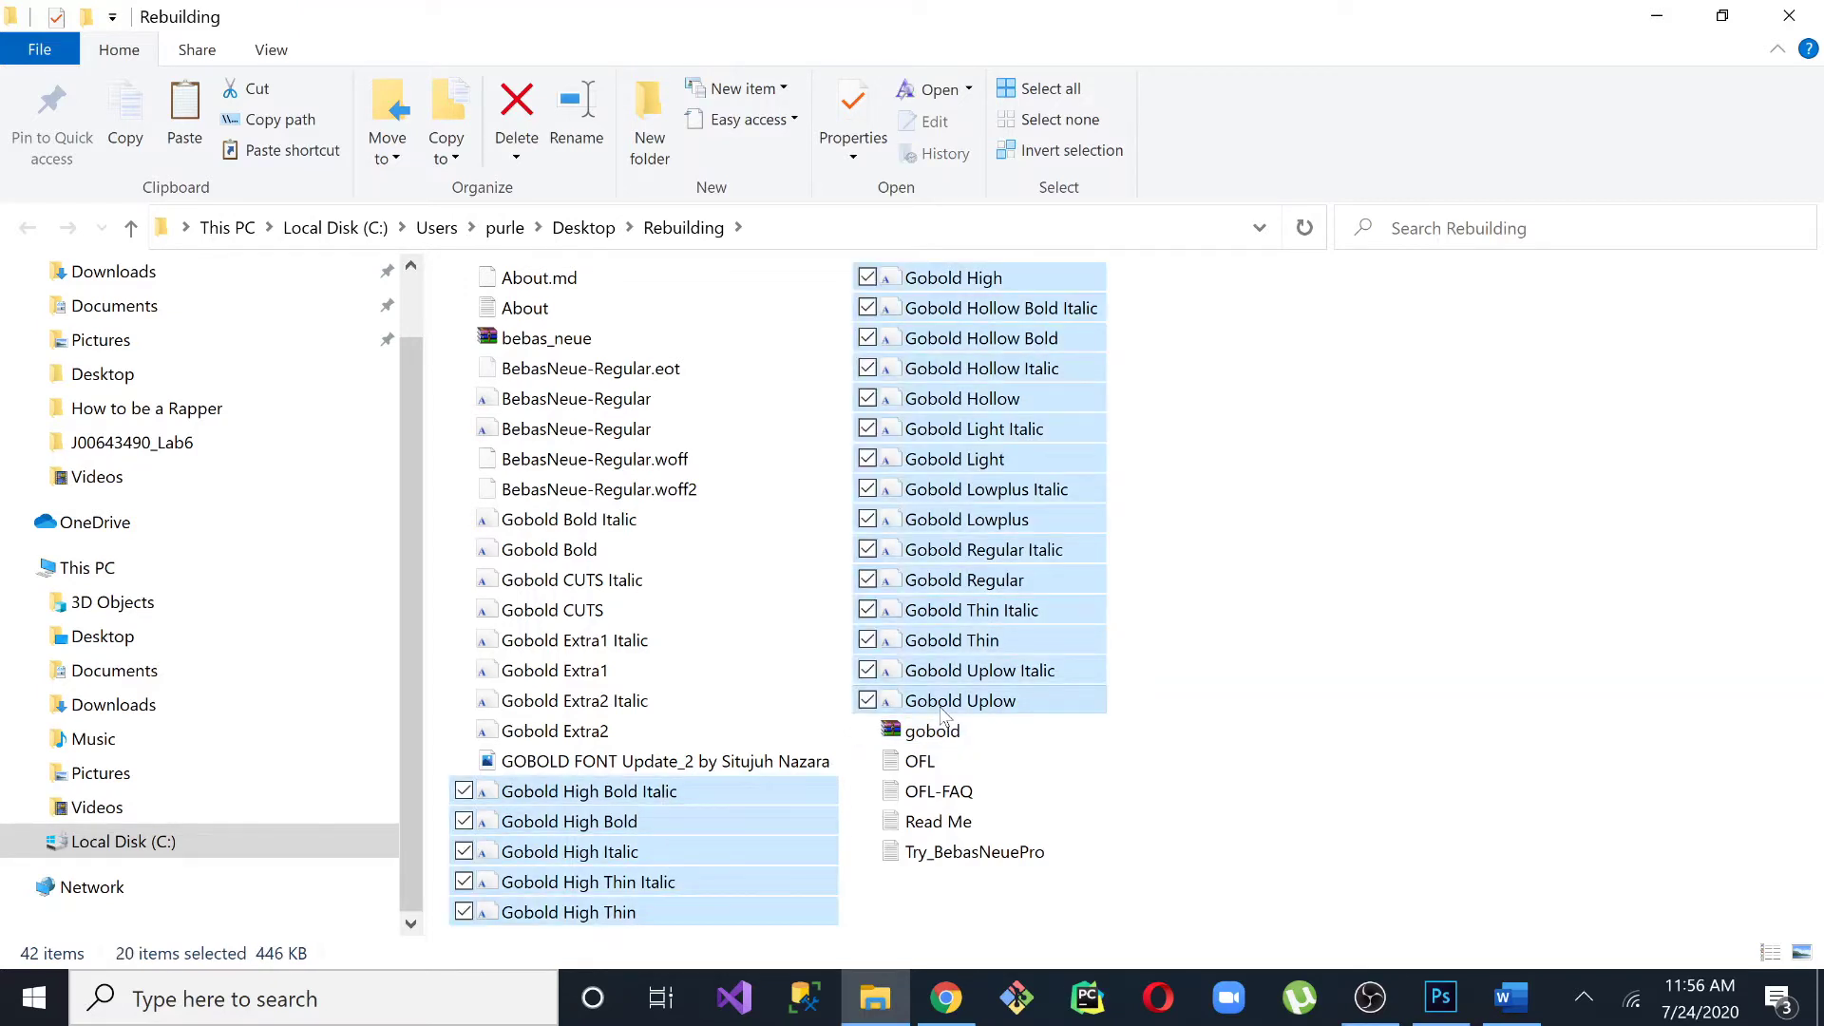
{"action": "right_click", "coordinate": [981, 447]}
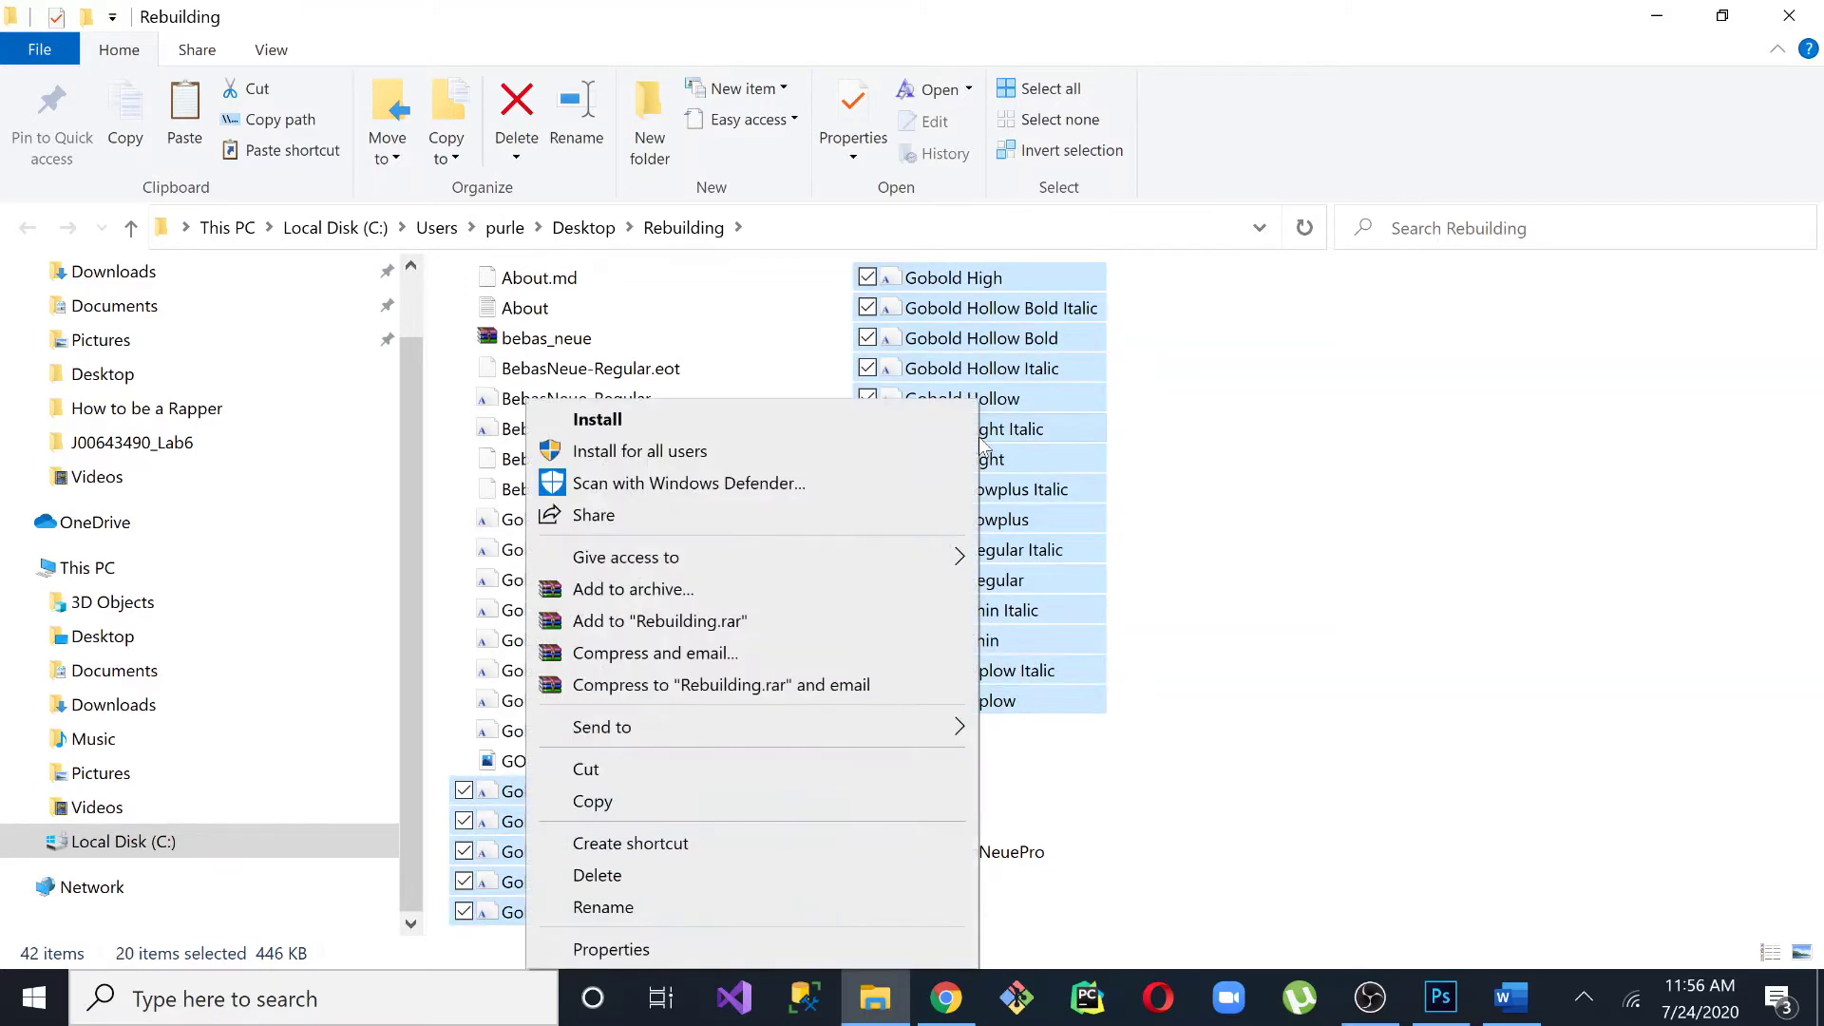
{"action": "left_click", "coordinate": [806, 449]}
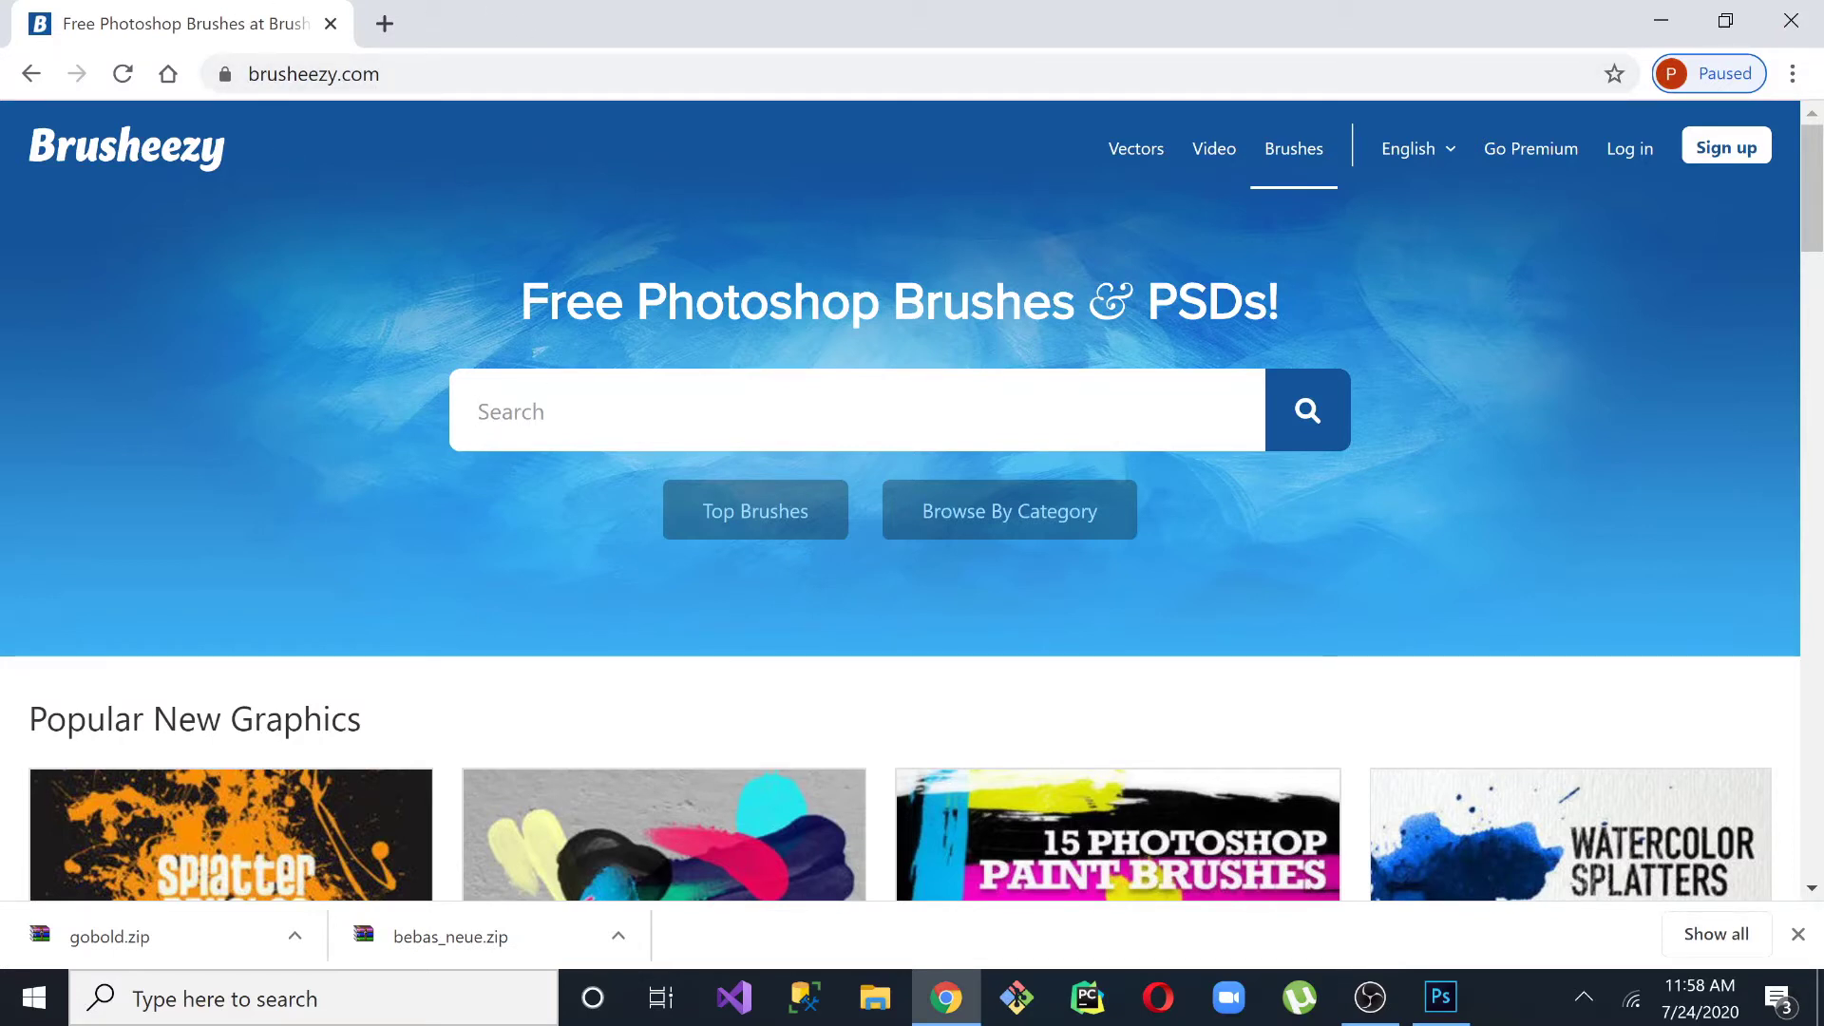
Search Brusheezy for "grunge brush" and limit the results to the Brushes file type.
{"action": "type", "text": "grunge brush"}
{"action": "key", "text": "Return"}
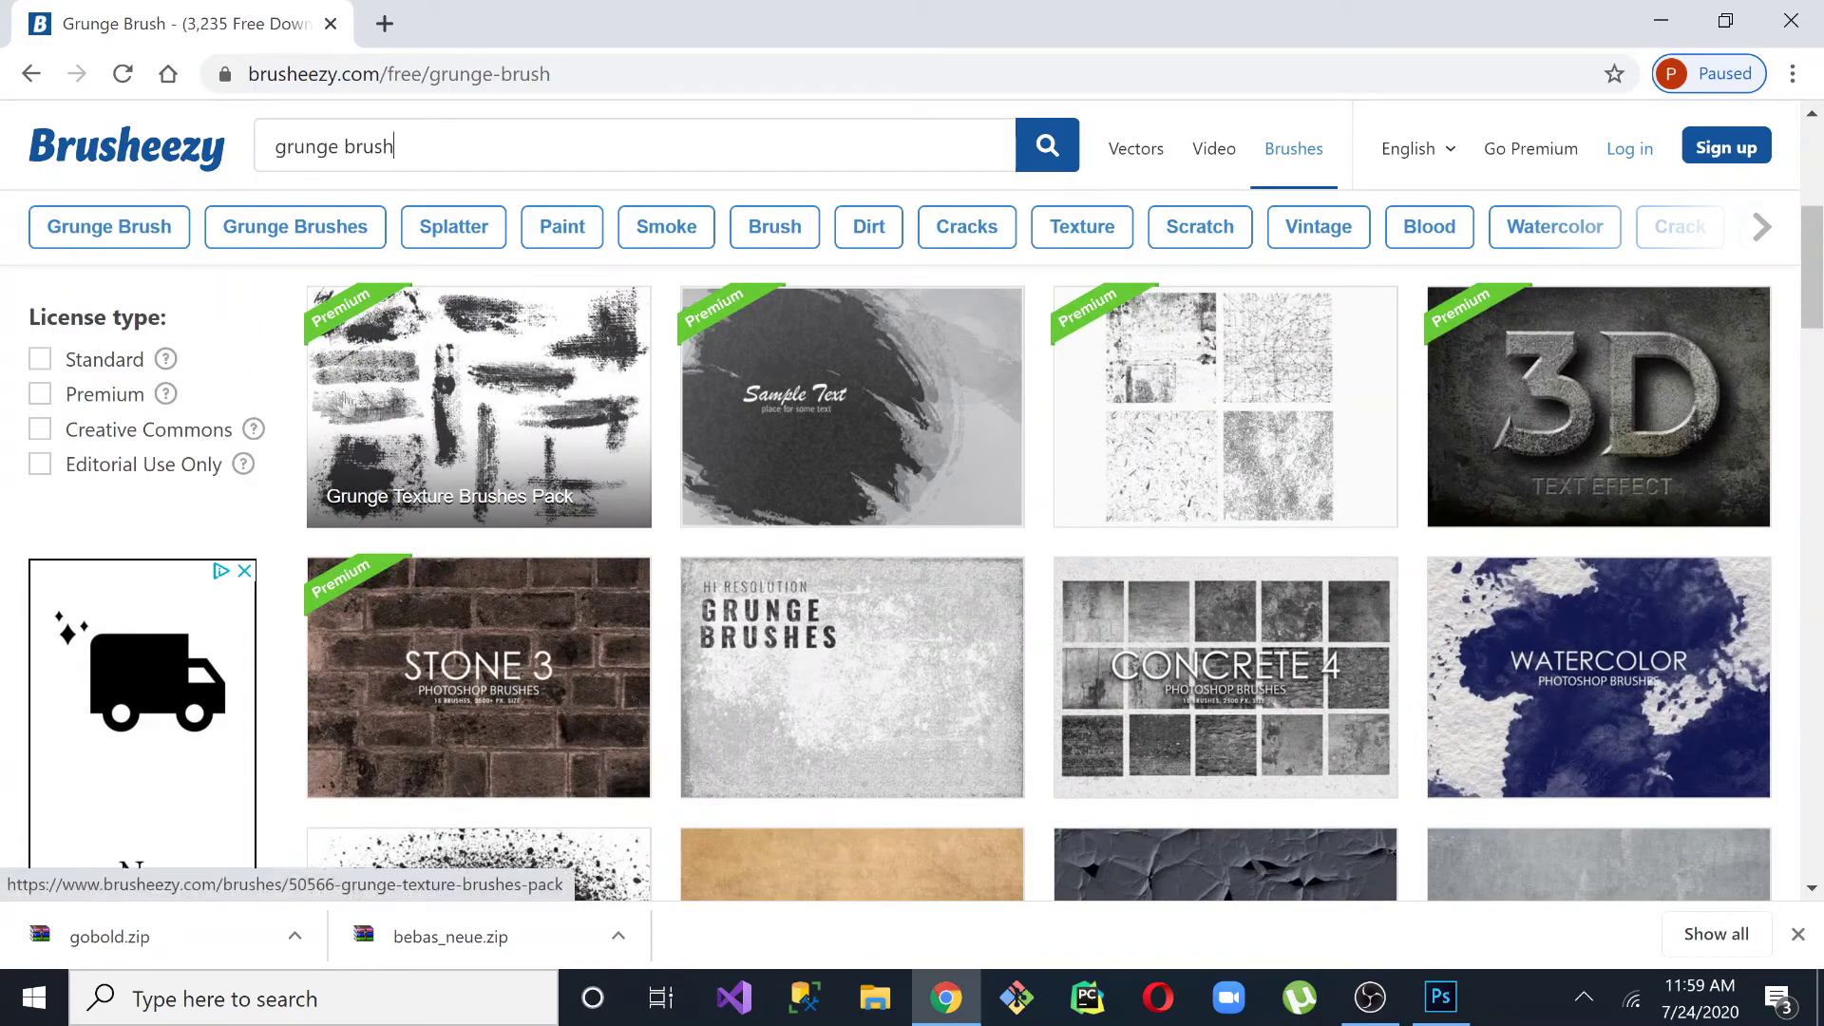
{"action": "left_click_drag", "start_coordinate": [1812, 257], "coordinate": [1814, 119]}
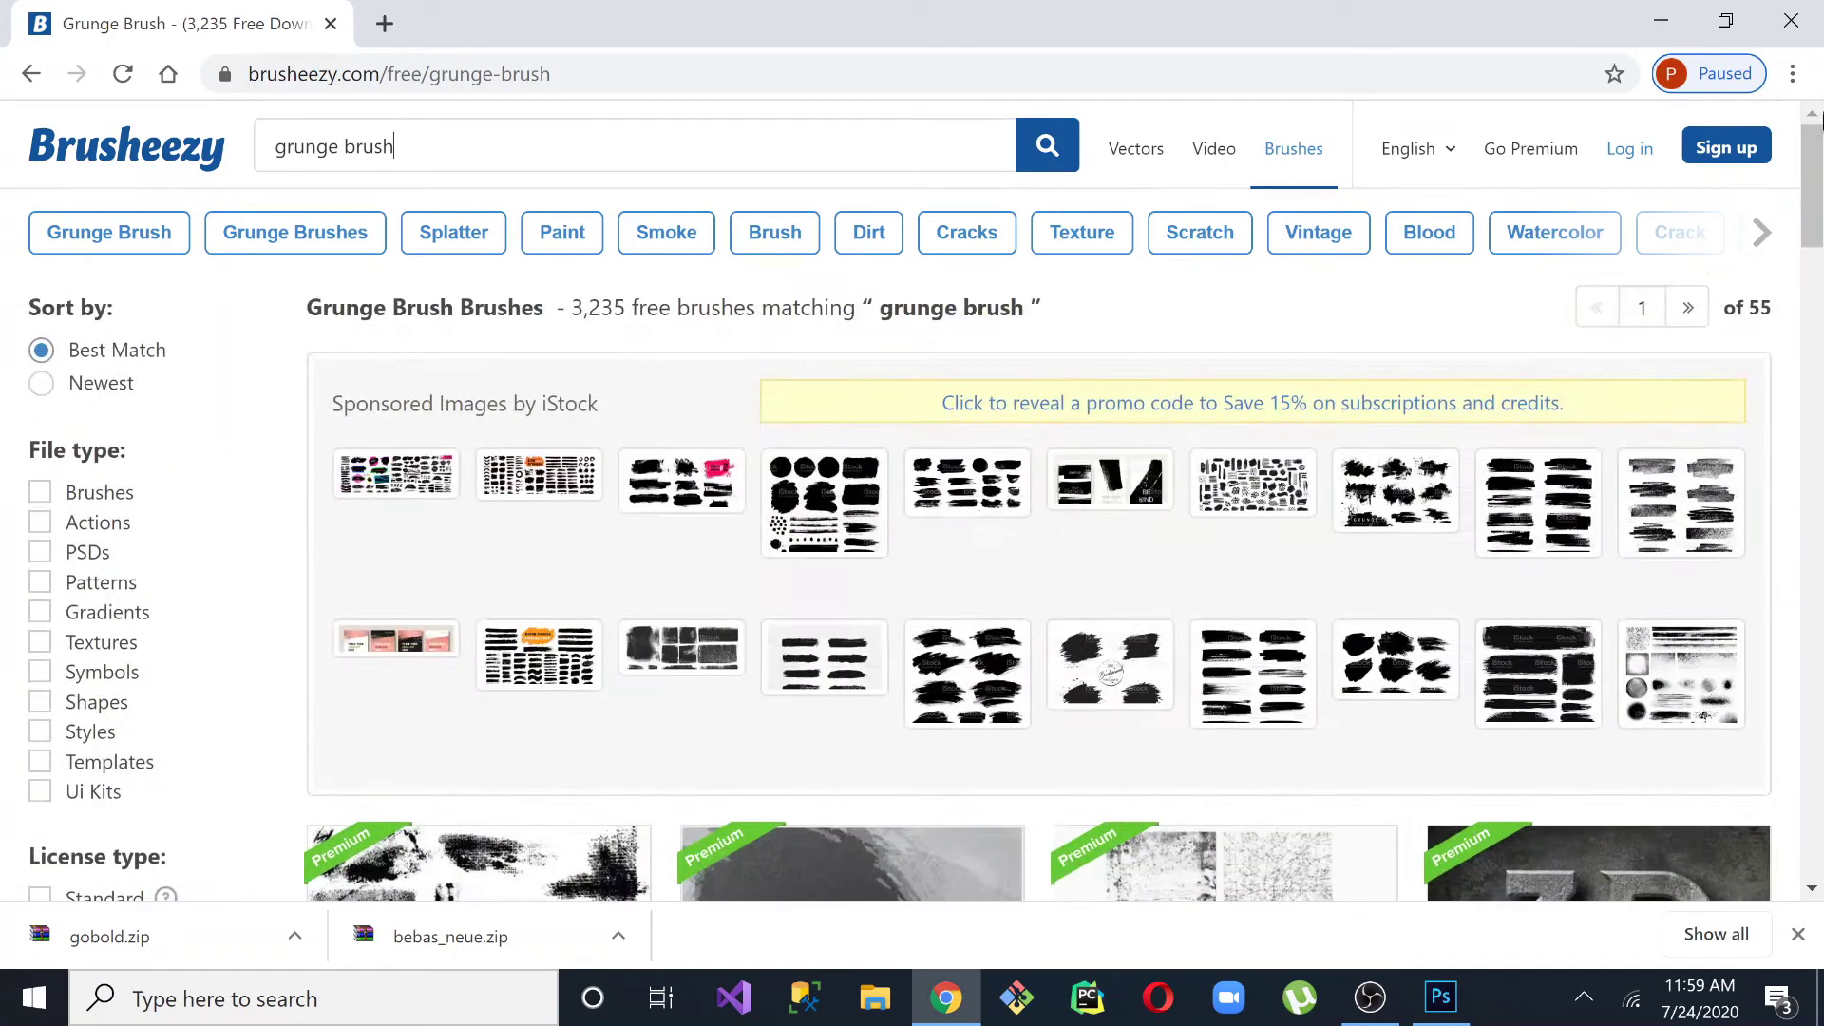
{"action": "left_click", "coordinate": [39, 496]}
Download the Hi Resolution Grunge Background Brushes set for free, dismissing the account sign-up offer.
{"action": "scroll", "coordinate": [878, 461], "scroll_direction": "down", "scroll_amount": 8}
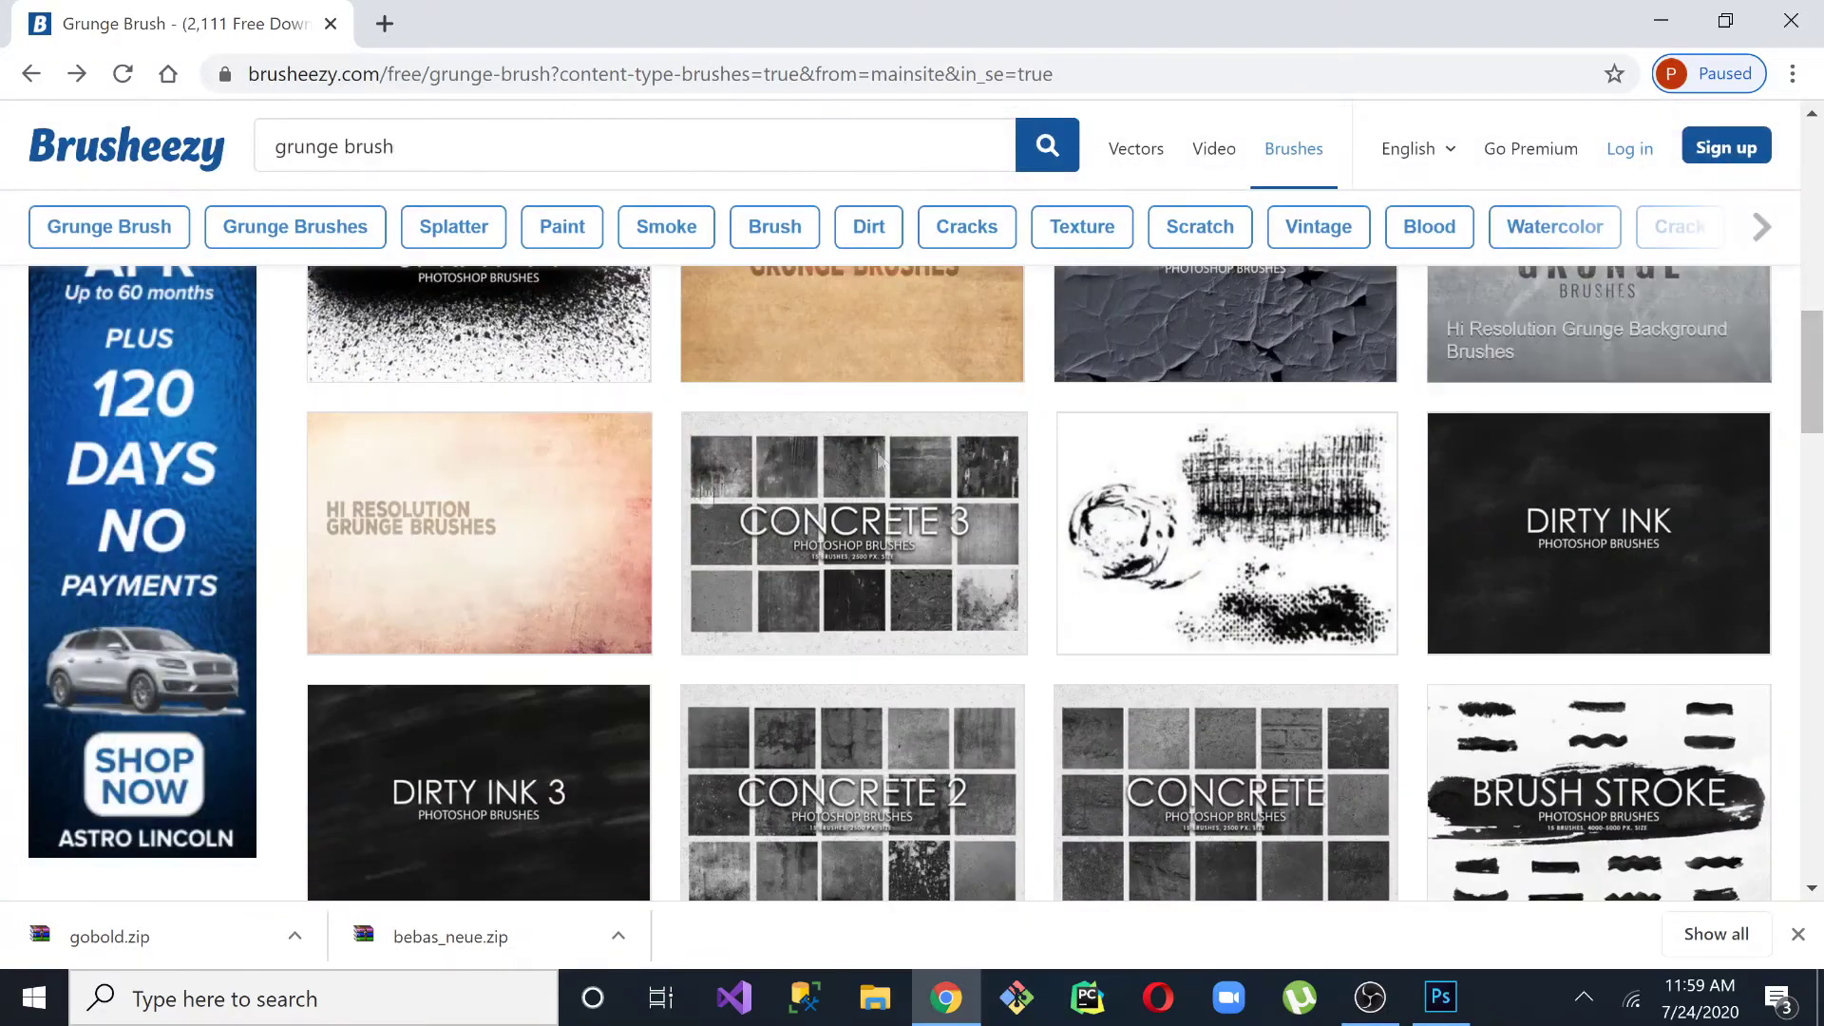
{"action": "left_click", "coordinate": [428, 535]}
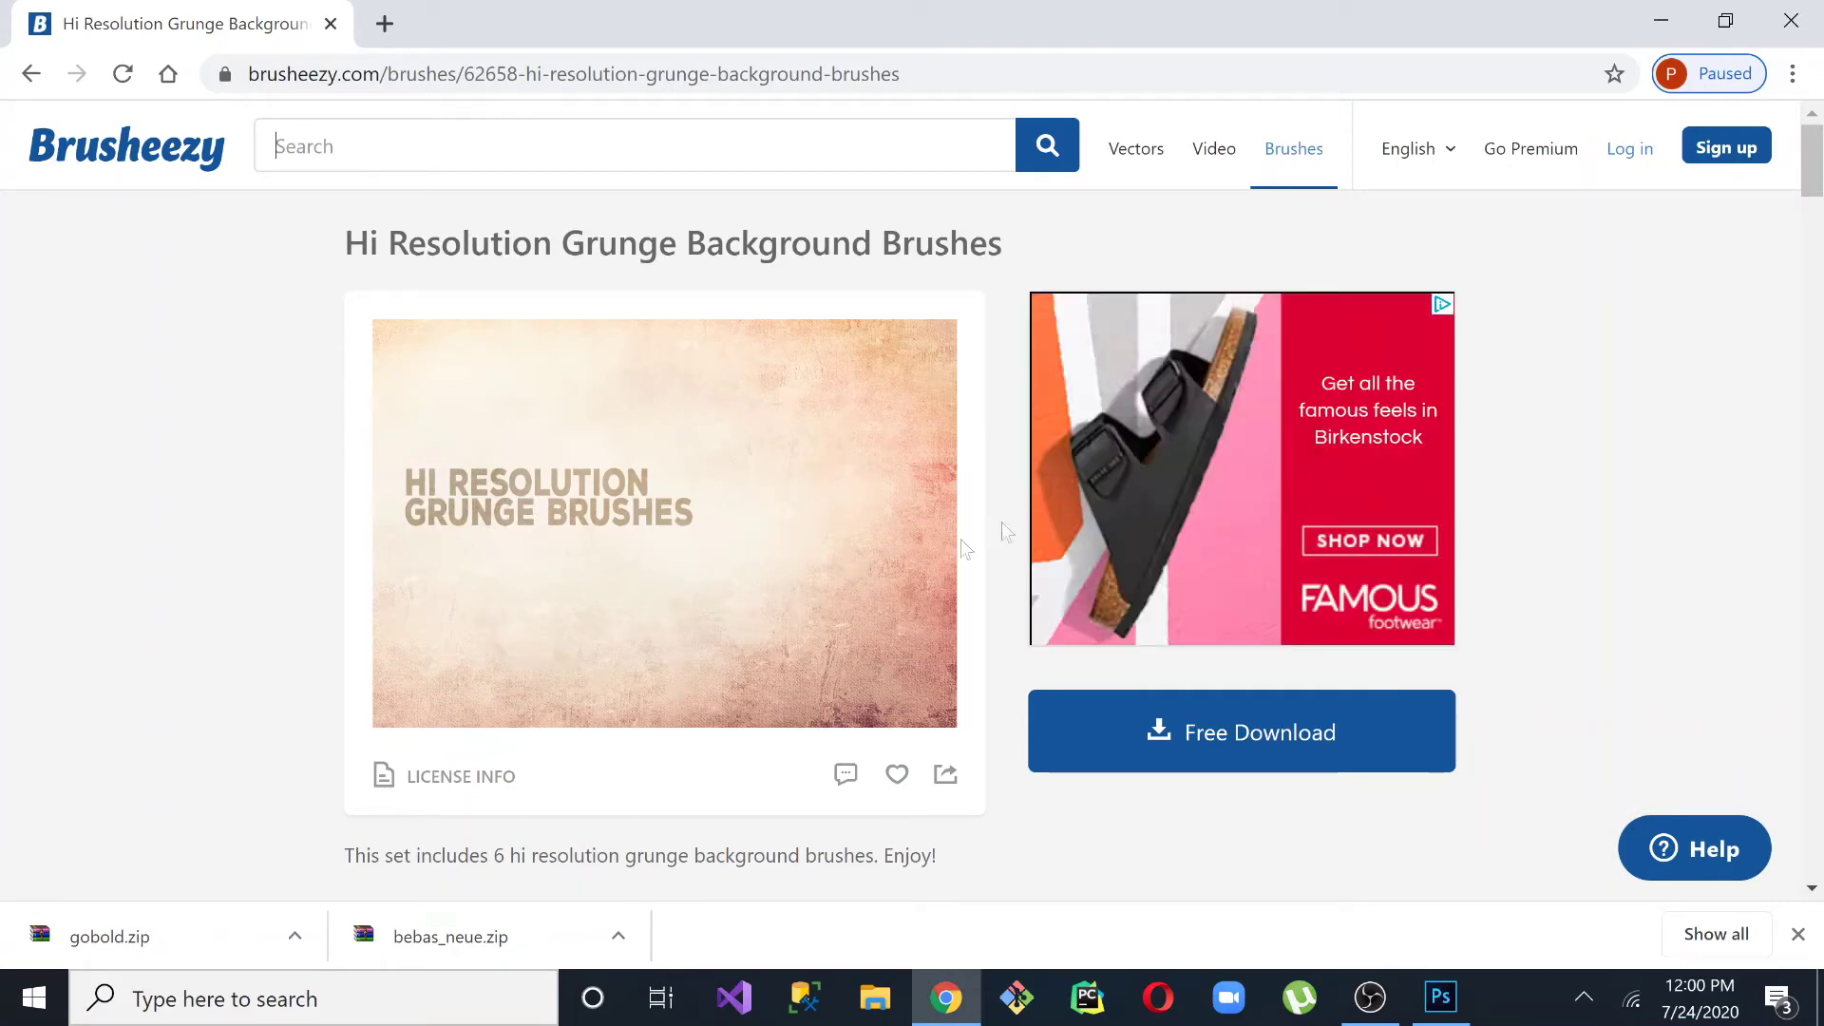
{"action": "left_click", "coordinate": [1187, 736]}
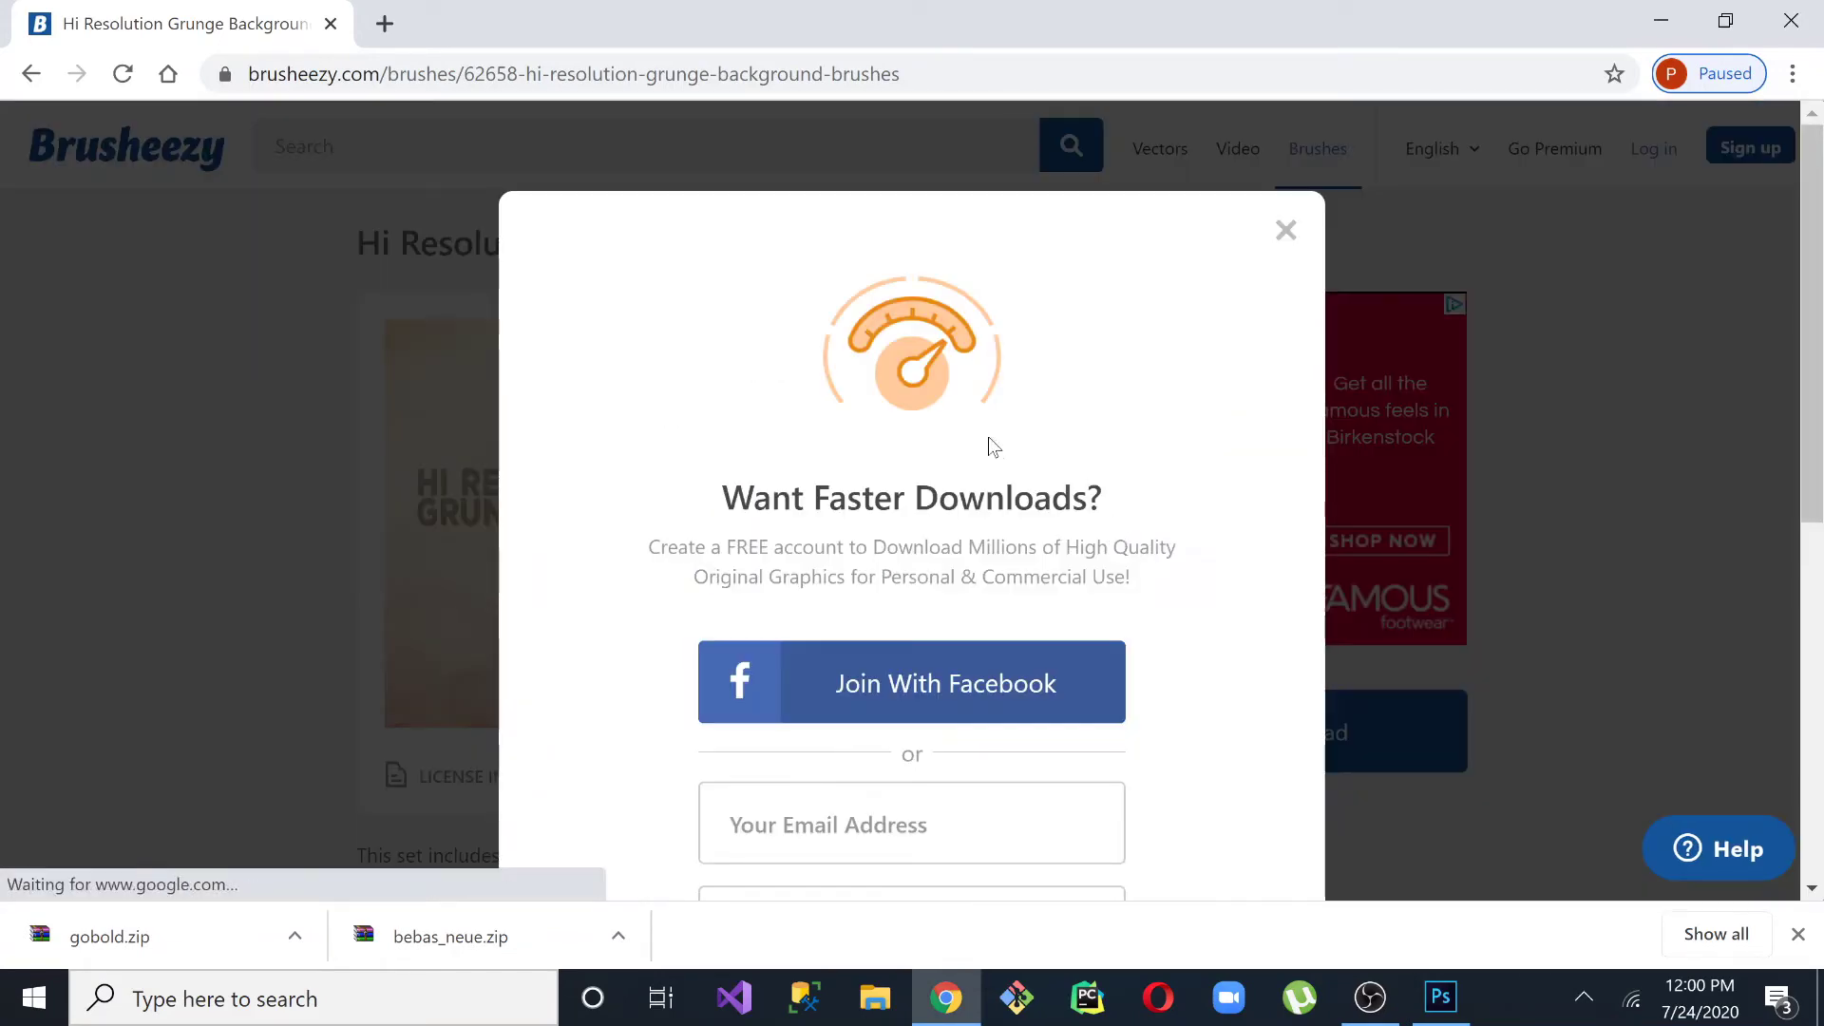
{"action": "scroll", "coordinate": [1822, 401], "scroll_direction": "down", "scroll_amount": 5}
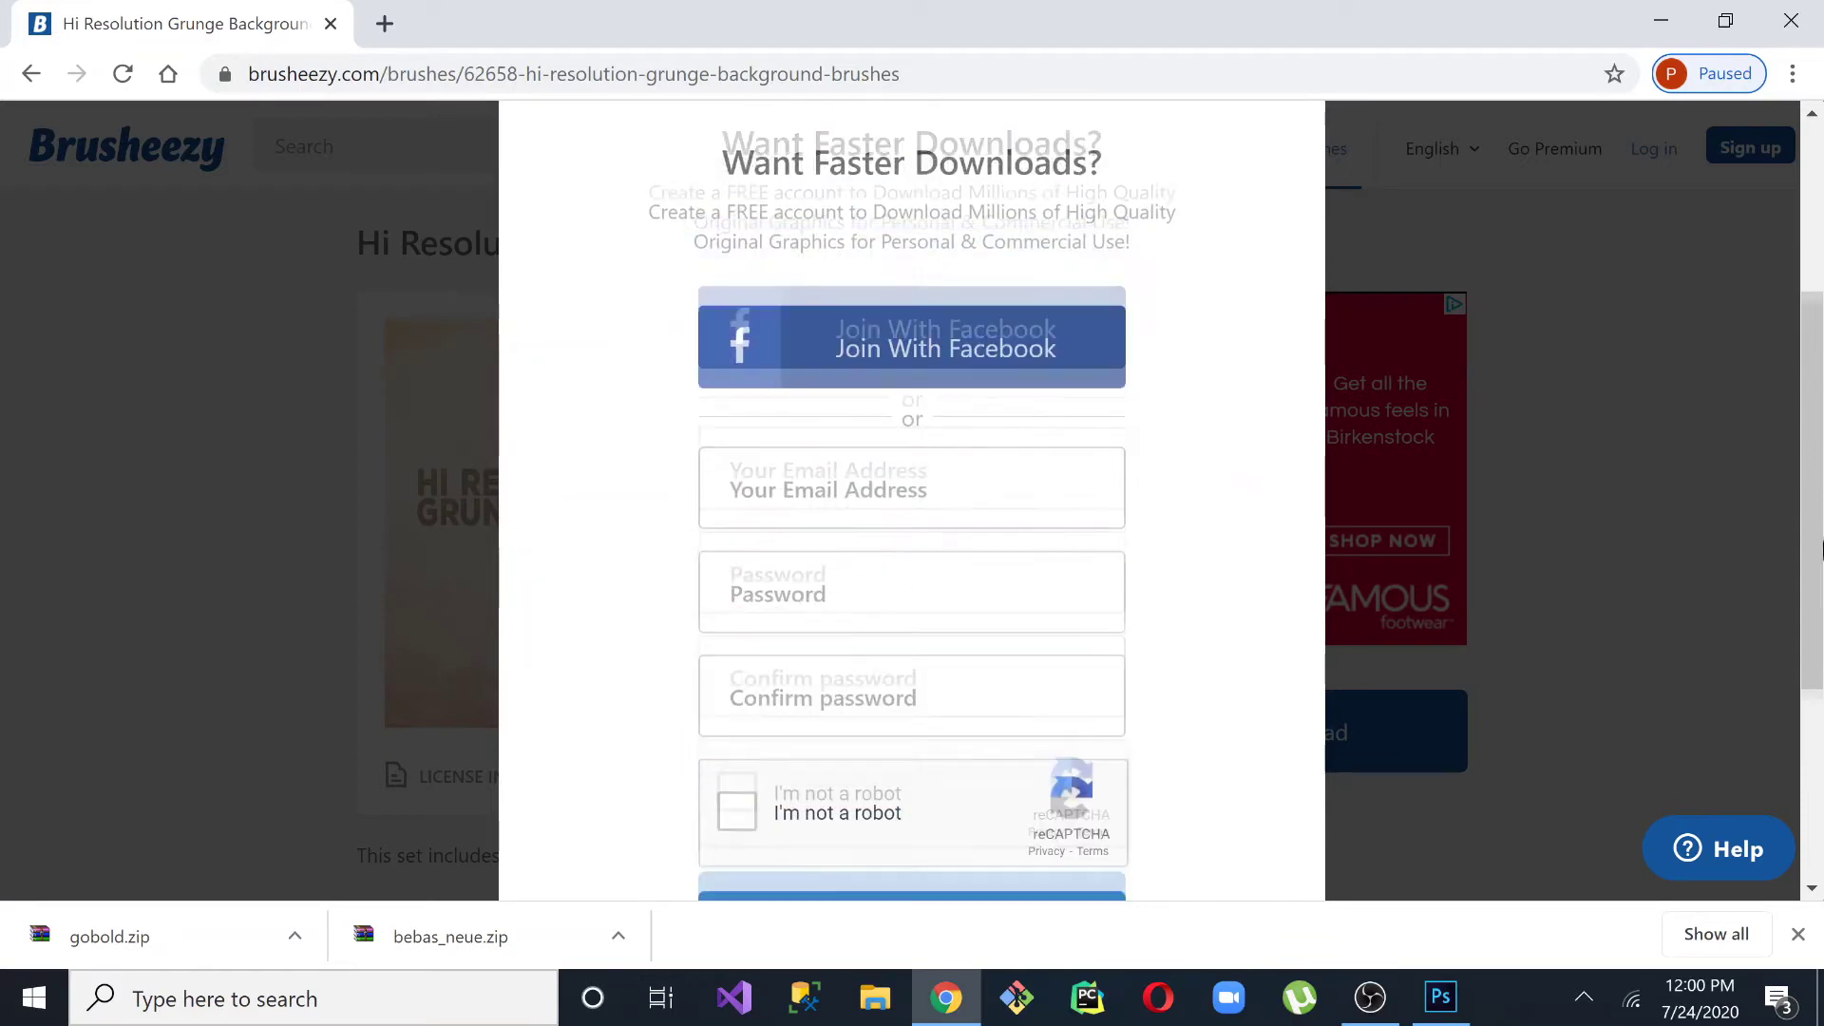
{"action": "key", "text": "Escape"}
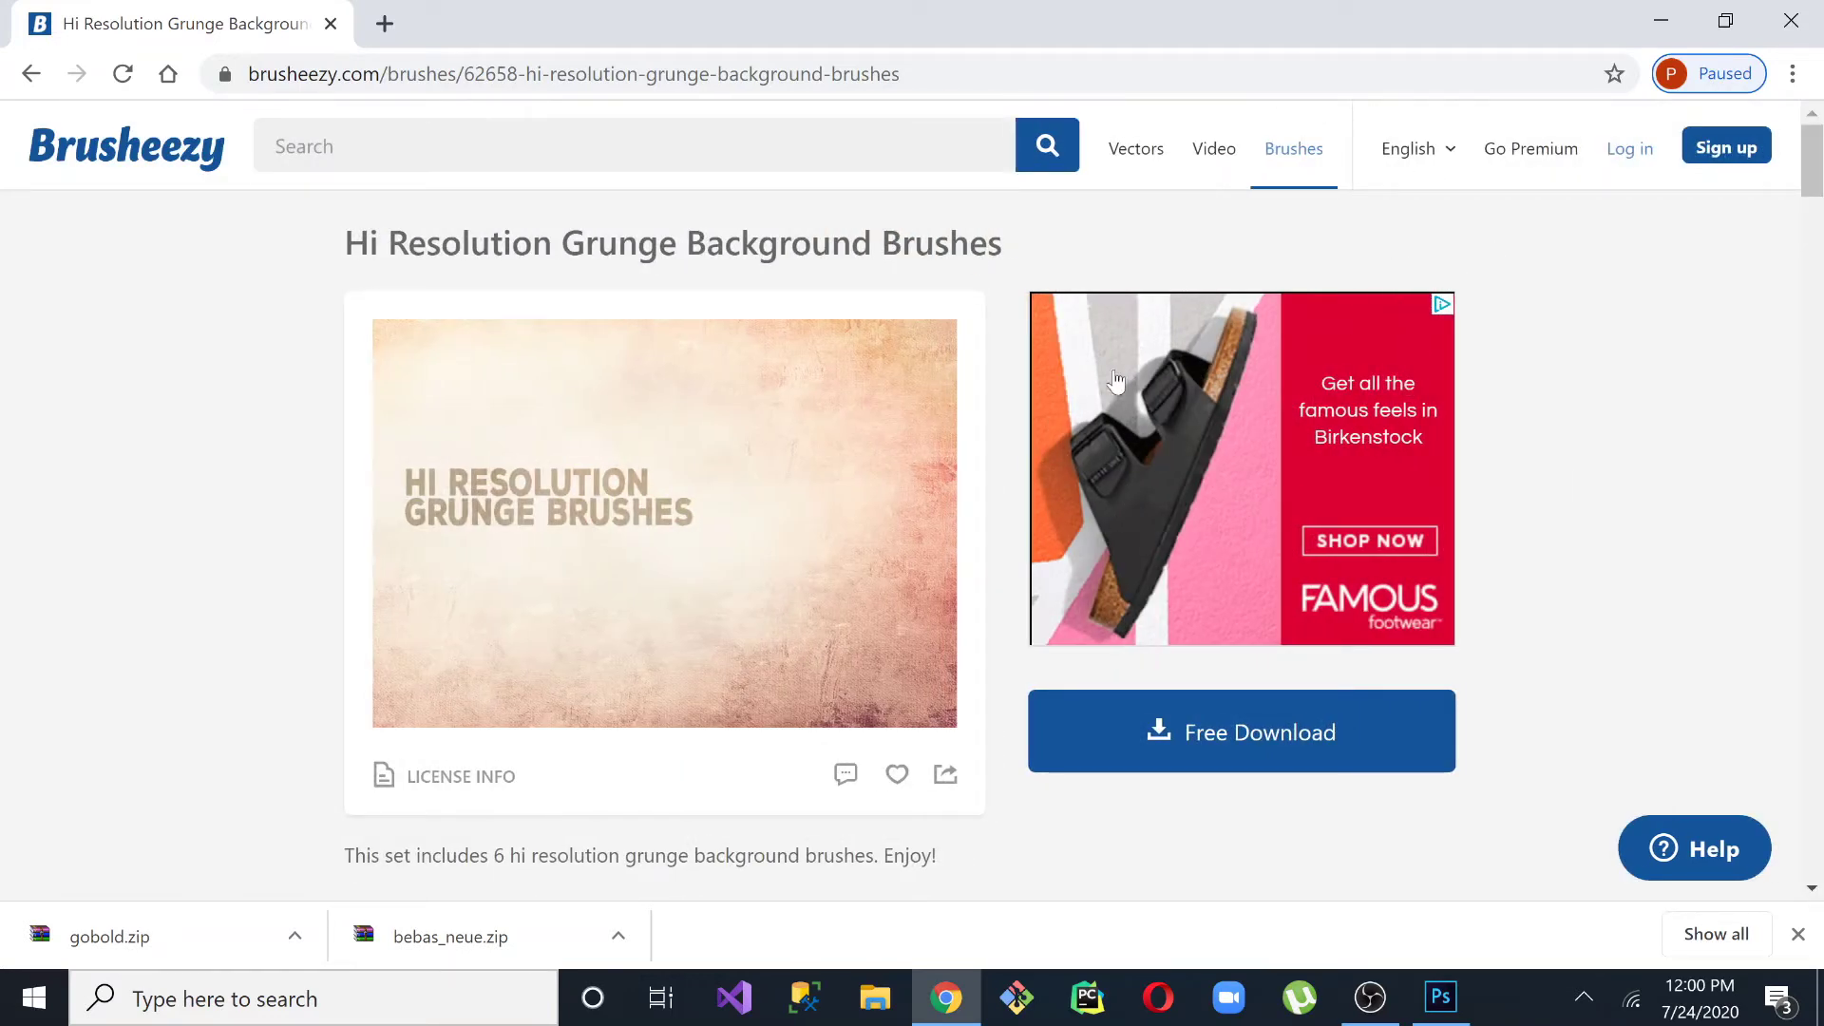
{"action": "left_click", "coordinate": [1180, 762]}
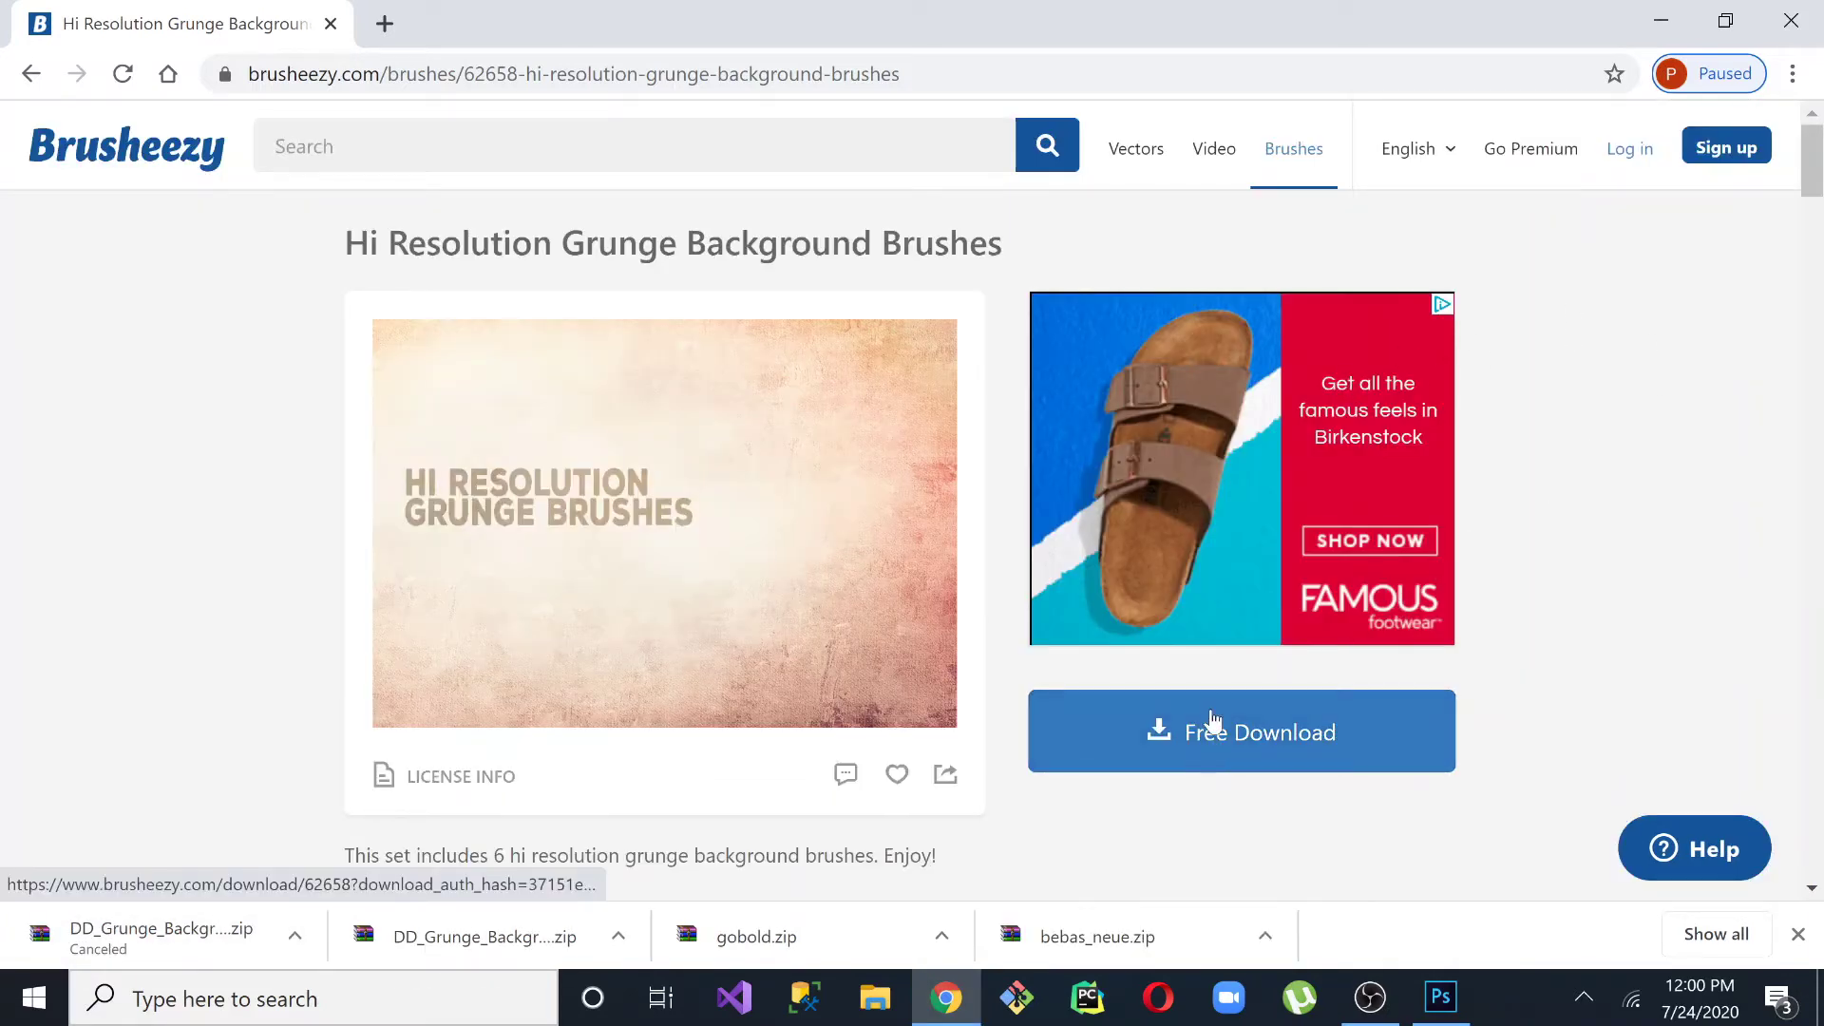
{"action": "left_click", "coordinate": [1214, 729]}
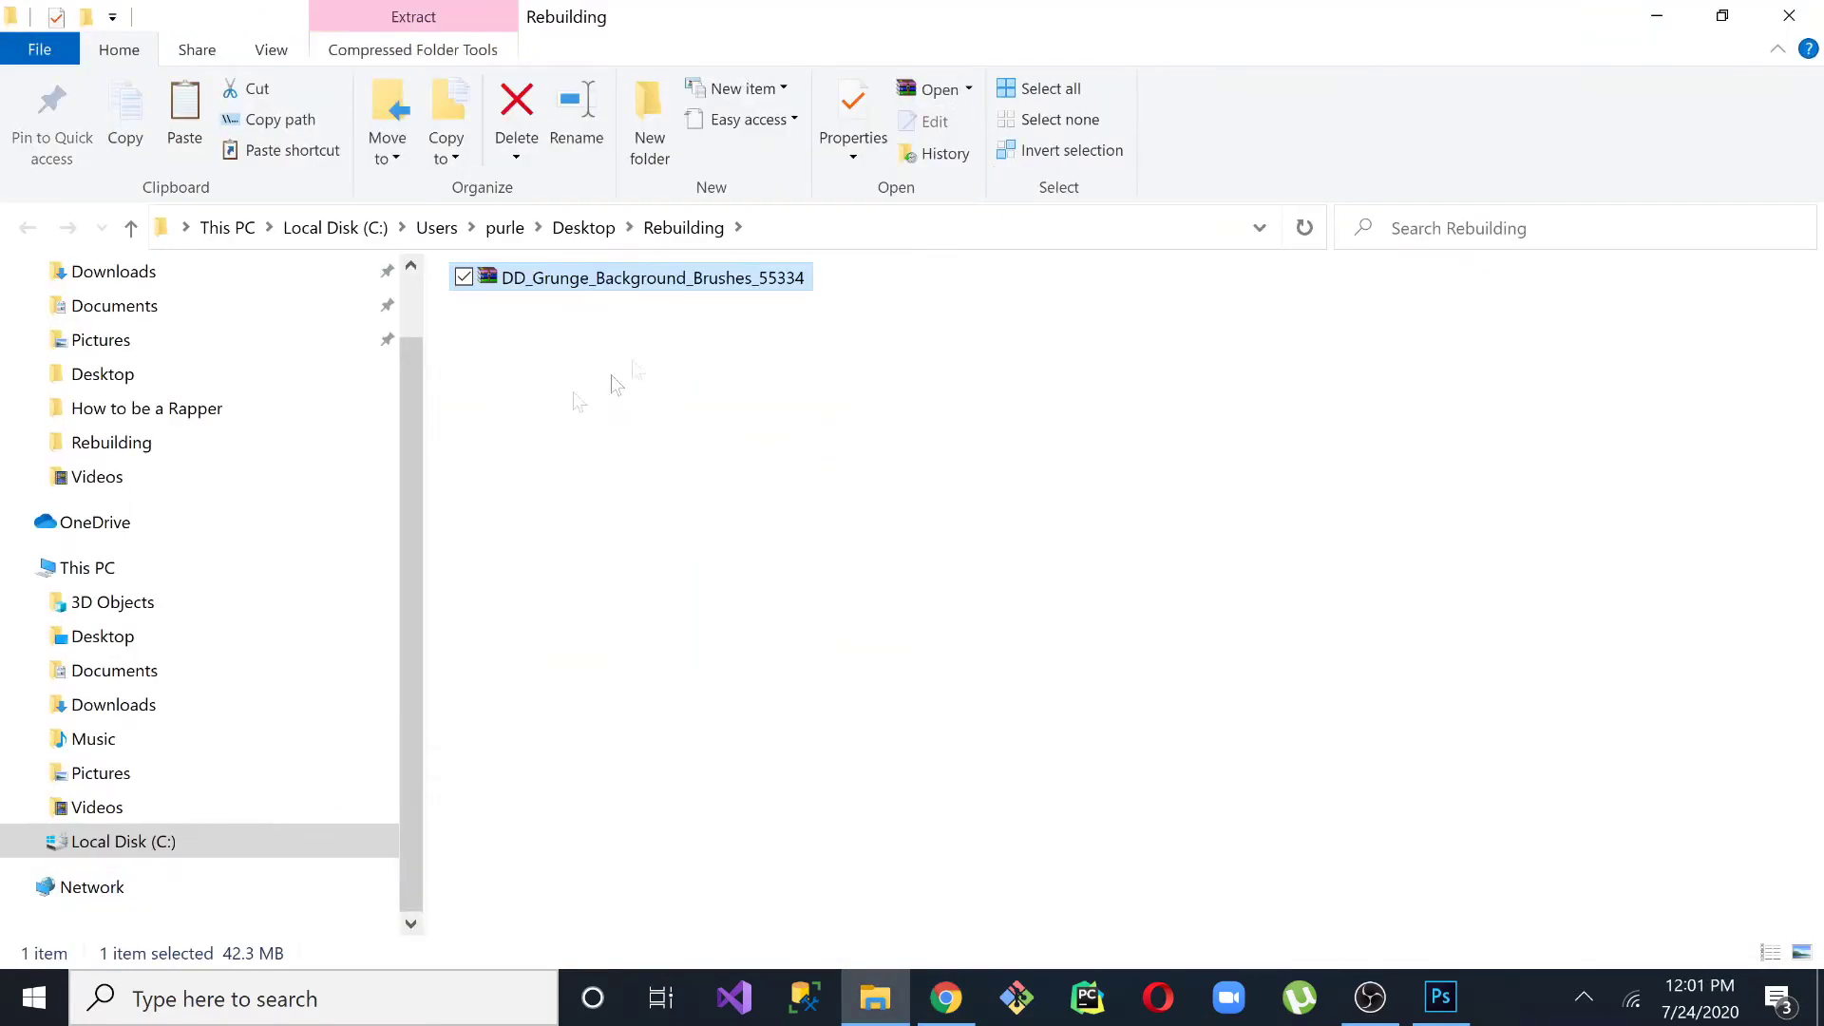
Extract the DD_Grunge_Background_Brushes_55334 archive into the Rebuilding folder and open the extracted folder.
{"action": "right_click", "coordinate": [554, 287]}
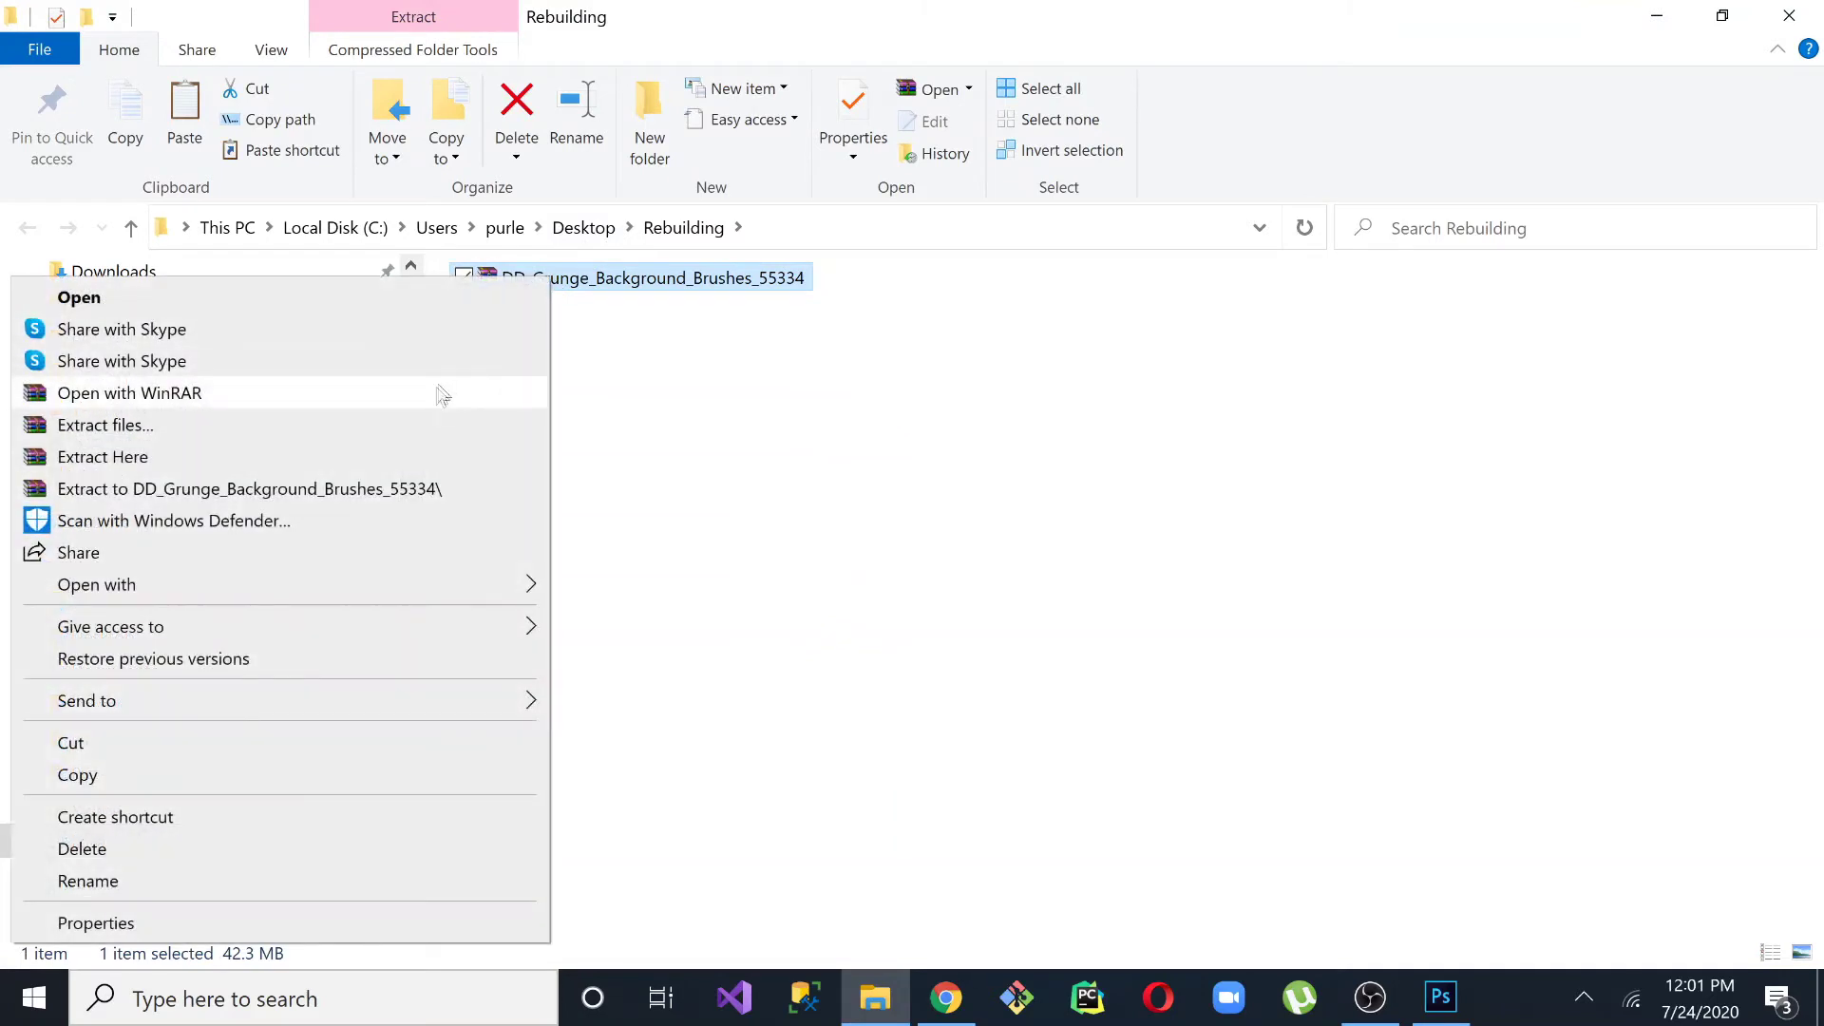
{"action": "left_click", "coordinate": [389, 455]}
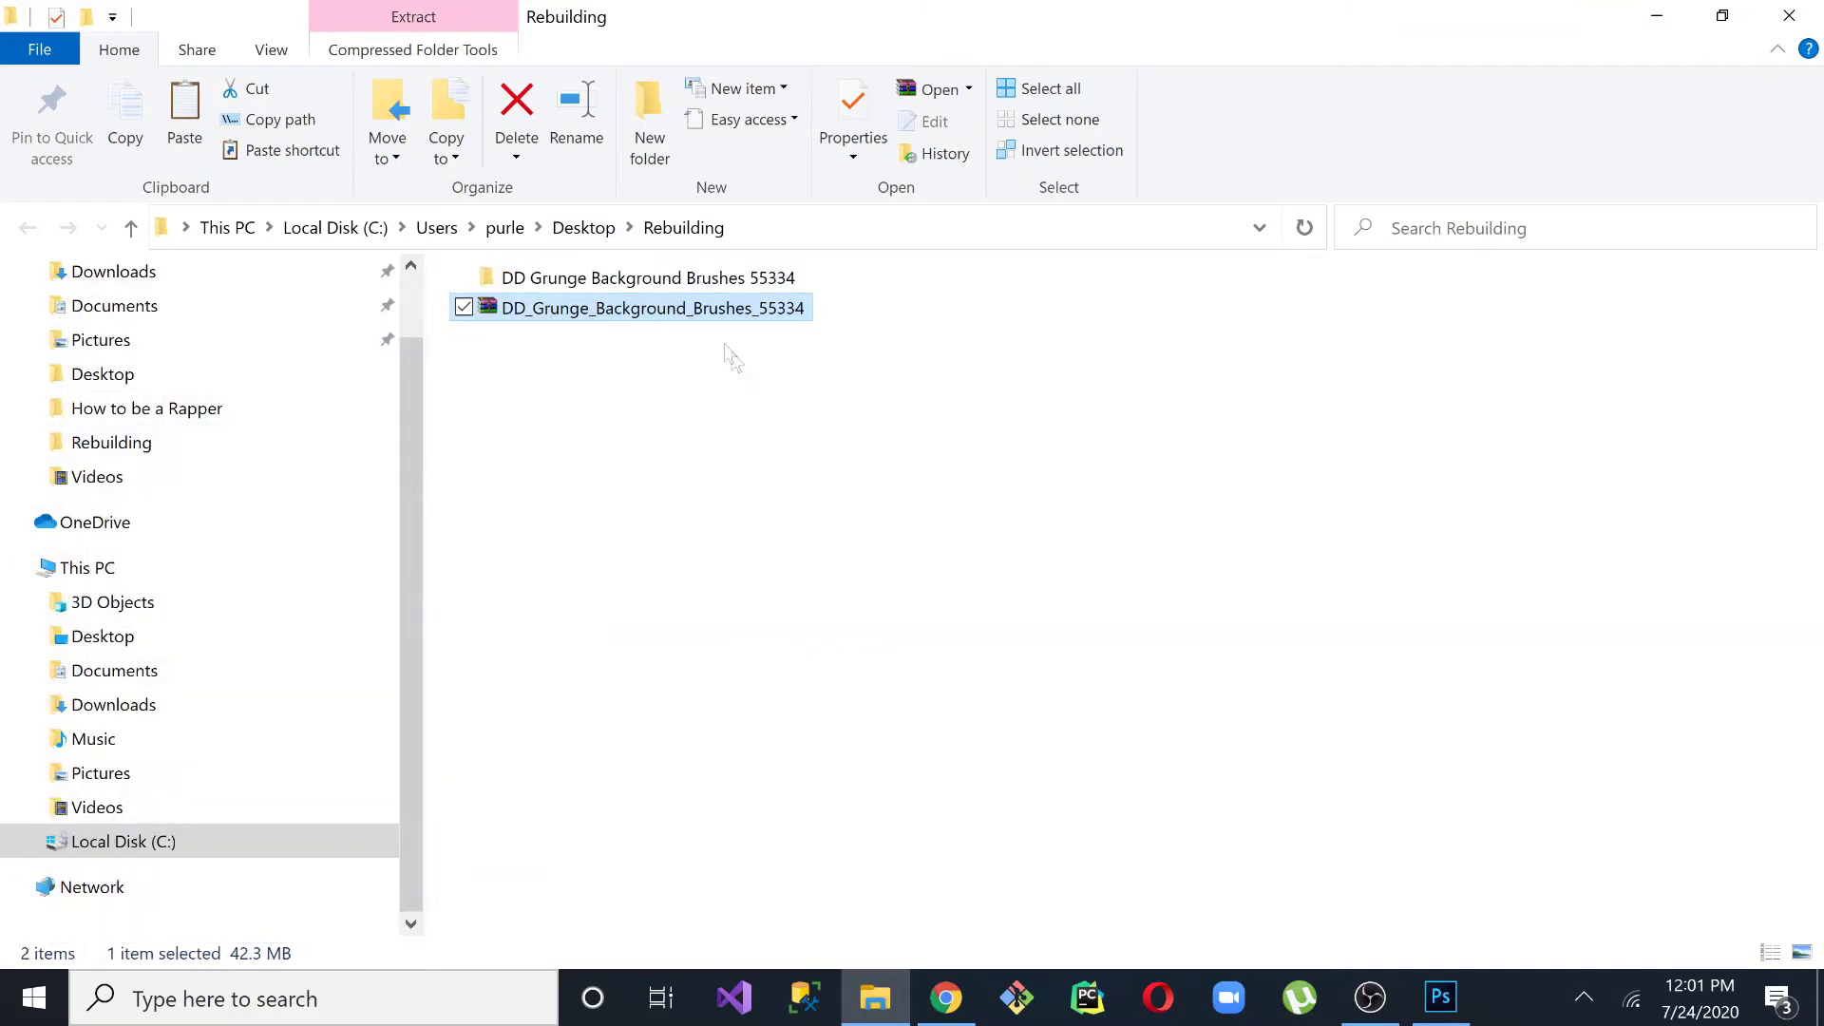
{"action": "double_click", "coordinate": [651, 285]}
Check the file type of the Grunge-Brushes-555334-Preview image in its properties, then delete the image.
{"action": "left_click", "coordinate": [692, 376]}
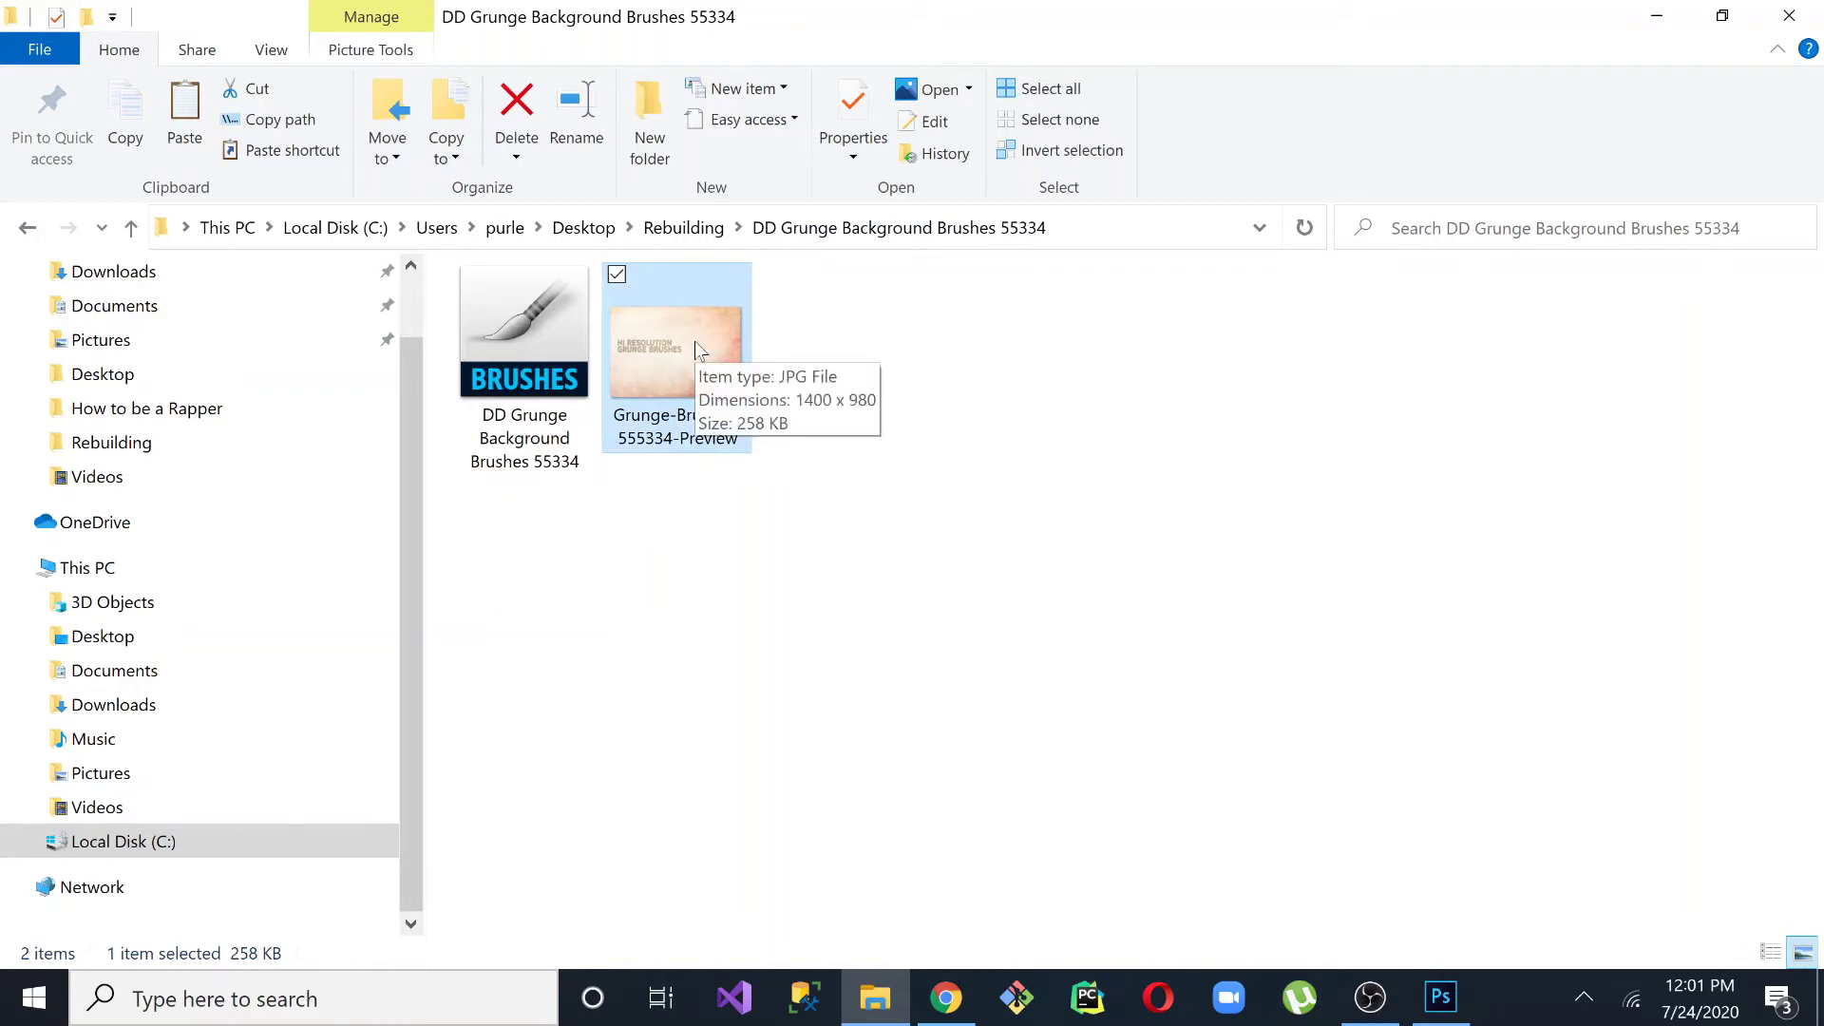
{"action": "key", "text": "Delete"}
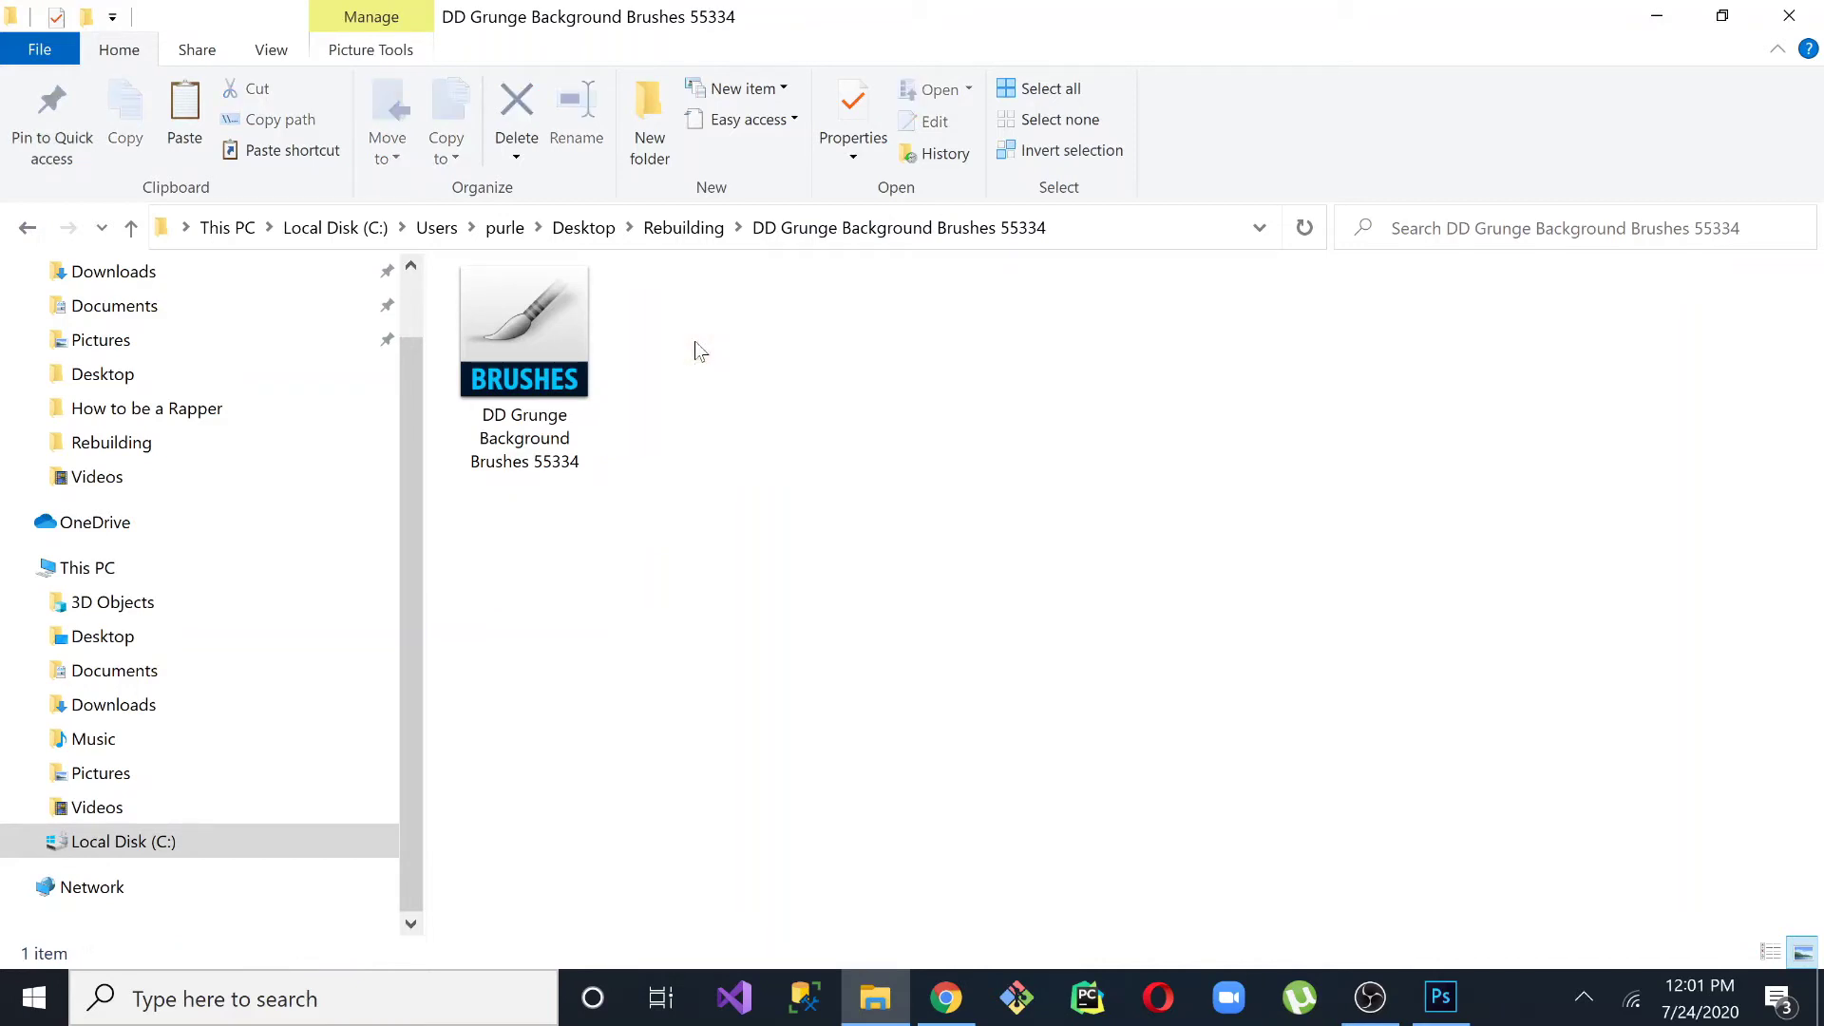
{"action": "key", "text": "ctrl+z"}
{"action": "key", "text": "alt+Return"}
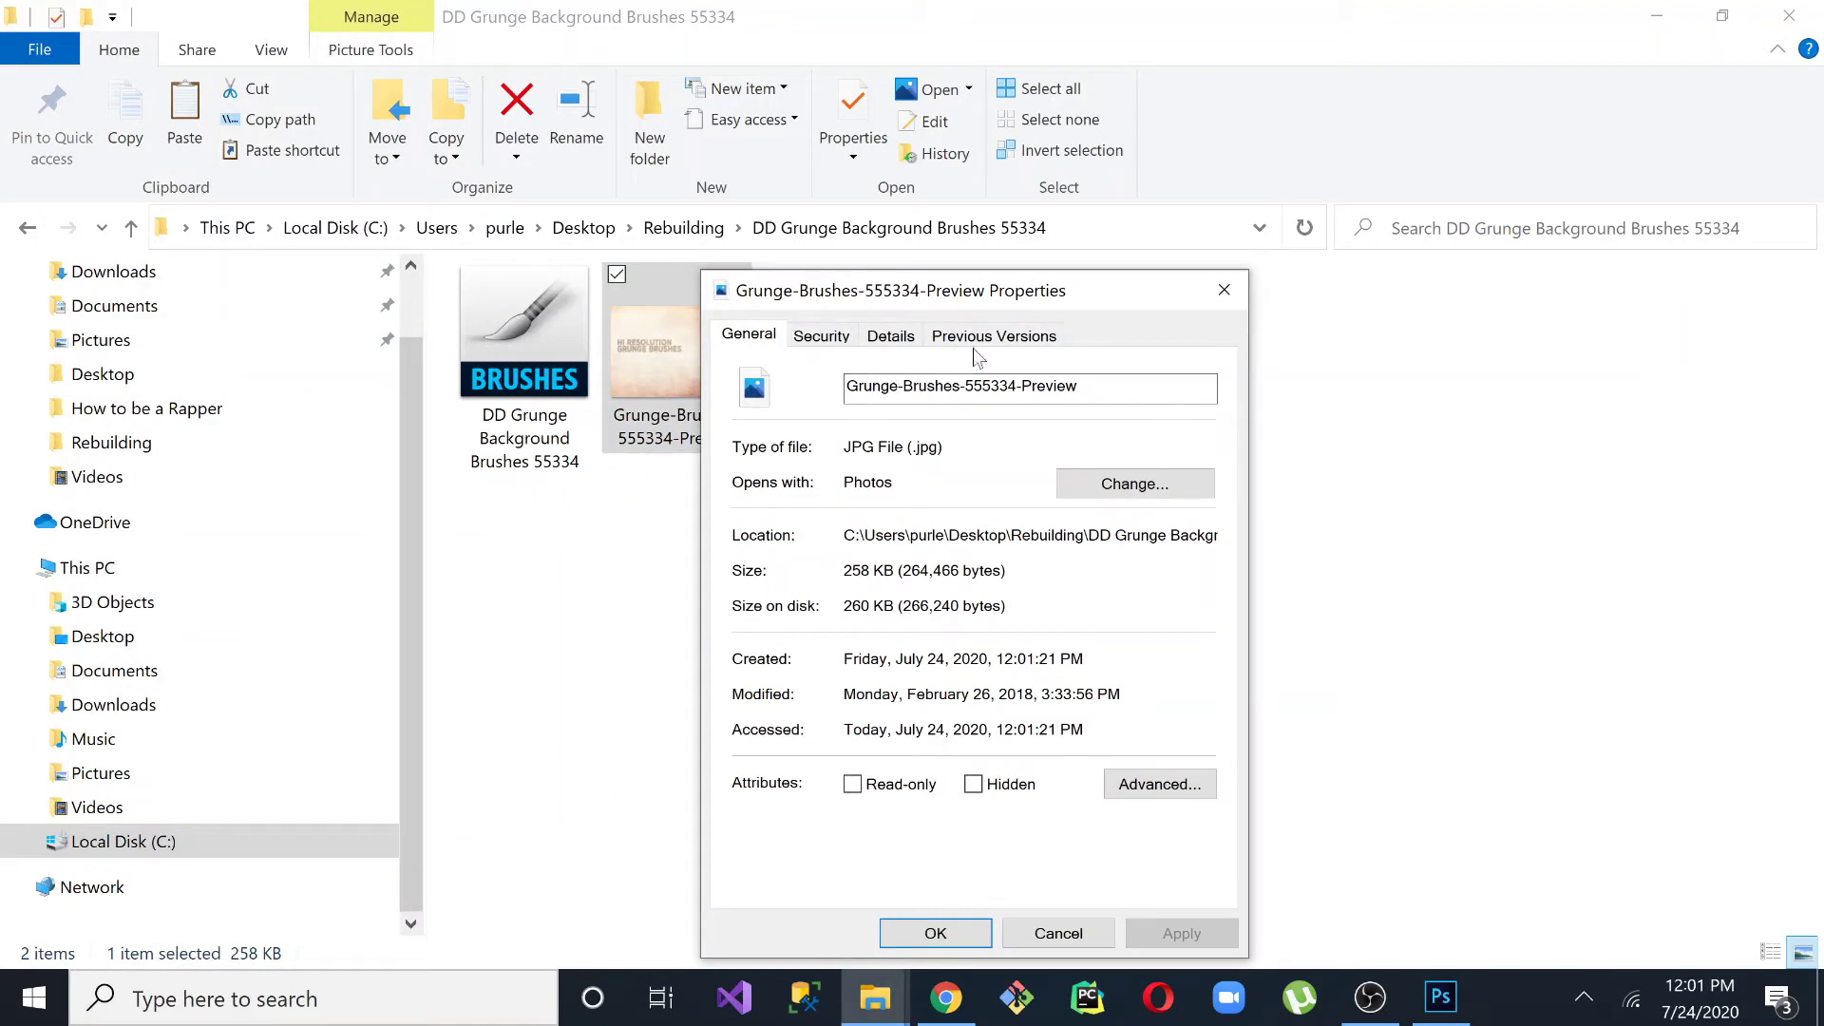
{"action": "left_click", "coordinate": [1224, 290]}
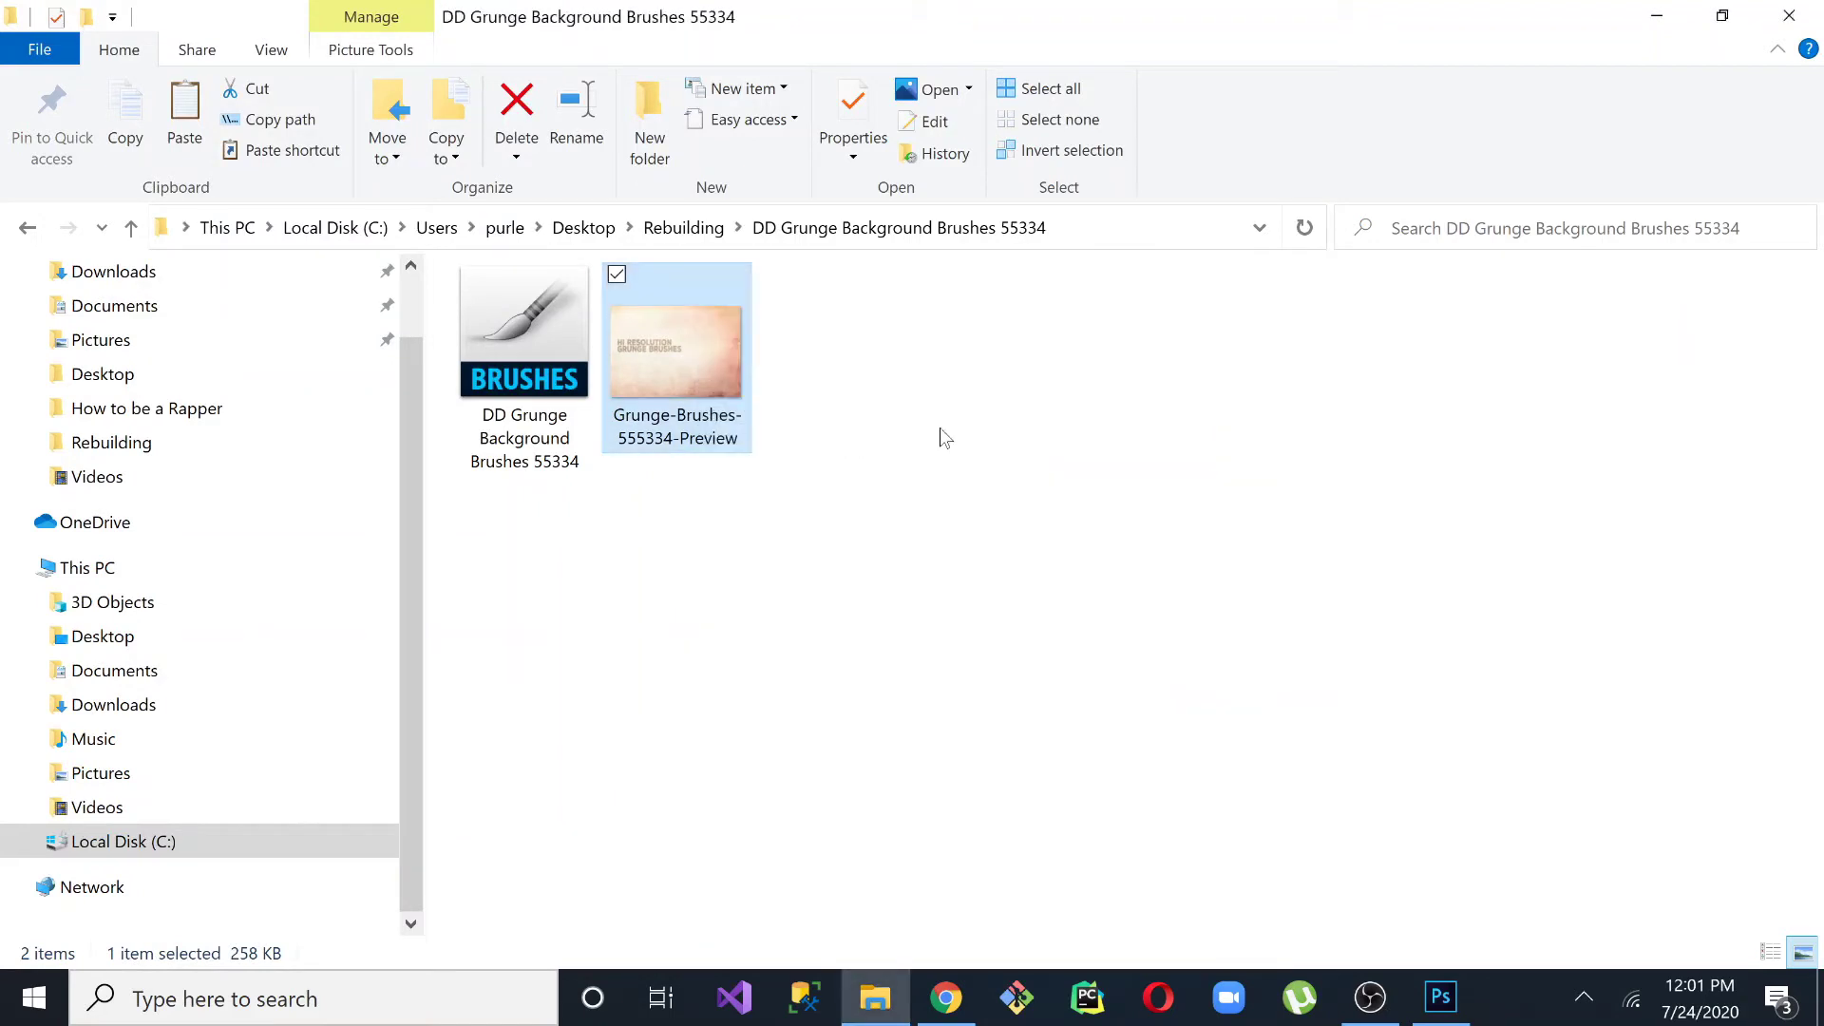
{"action": "key", "text": "Delete"}
Check the file type of the DD Grunge Background Brushes 55334 file in its properties, then close them.
{"action": "left_click", "coordinate": [511, 346]}
{"action": "right_click", "coordinate": [533, 327]}
{"action": "left_click", "coordinate": [560, 950]}
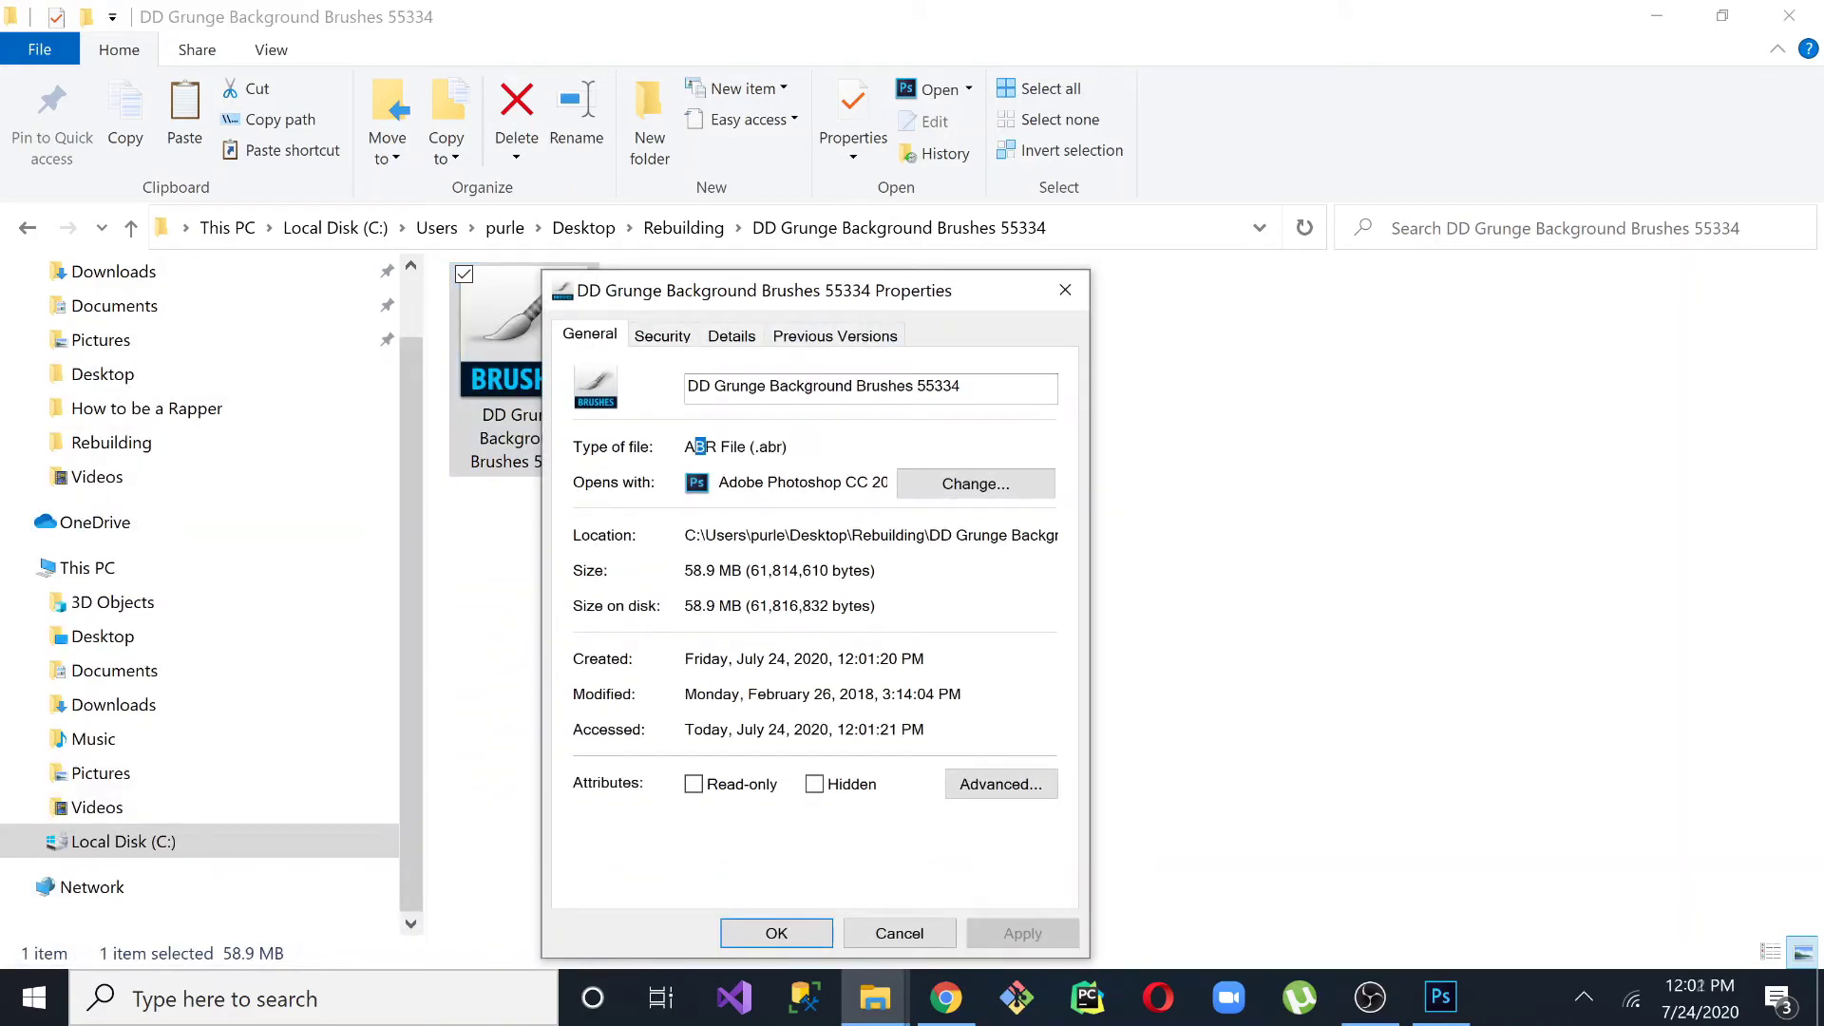
{"action": "triple_click", "coordinate": [700, 446]}
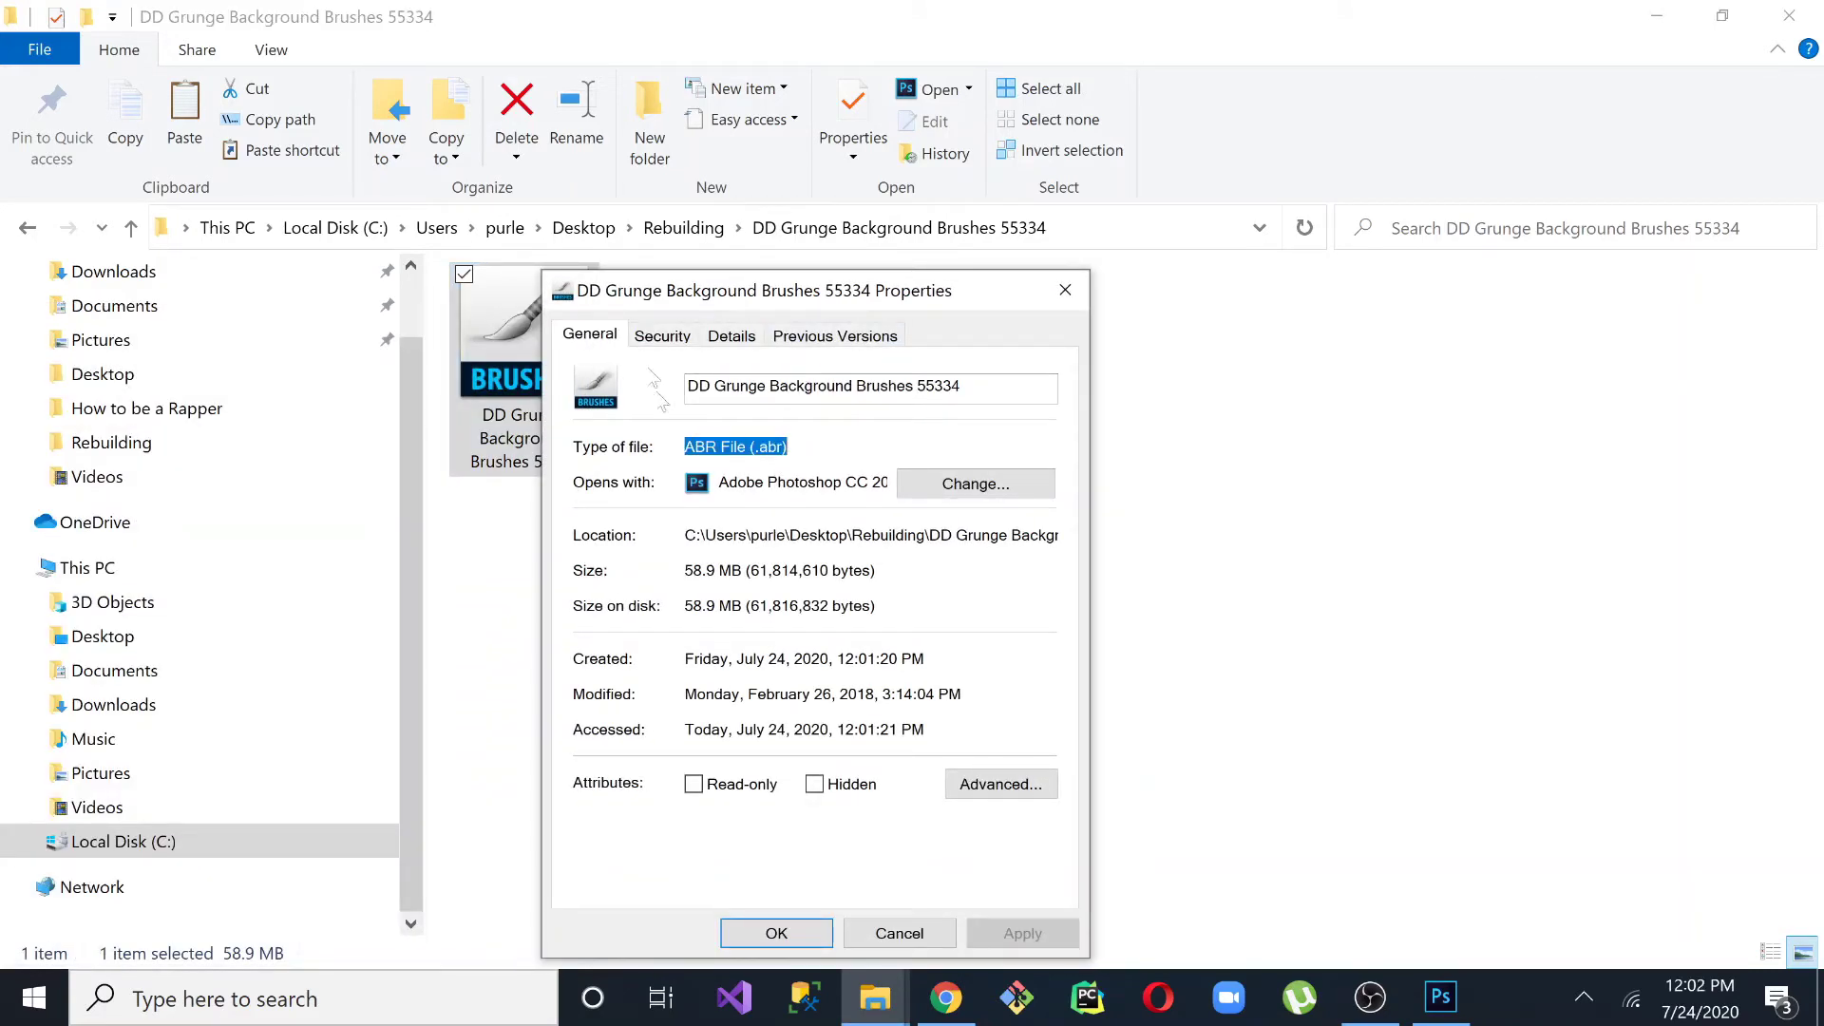
{"action": "left_click", "coordinate": [1063, 291]}
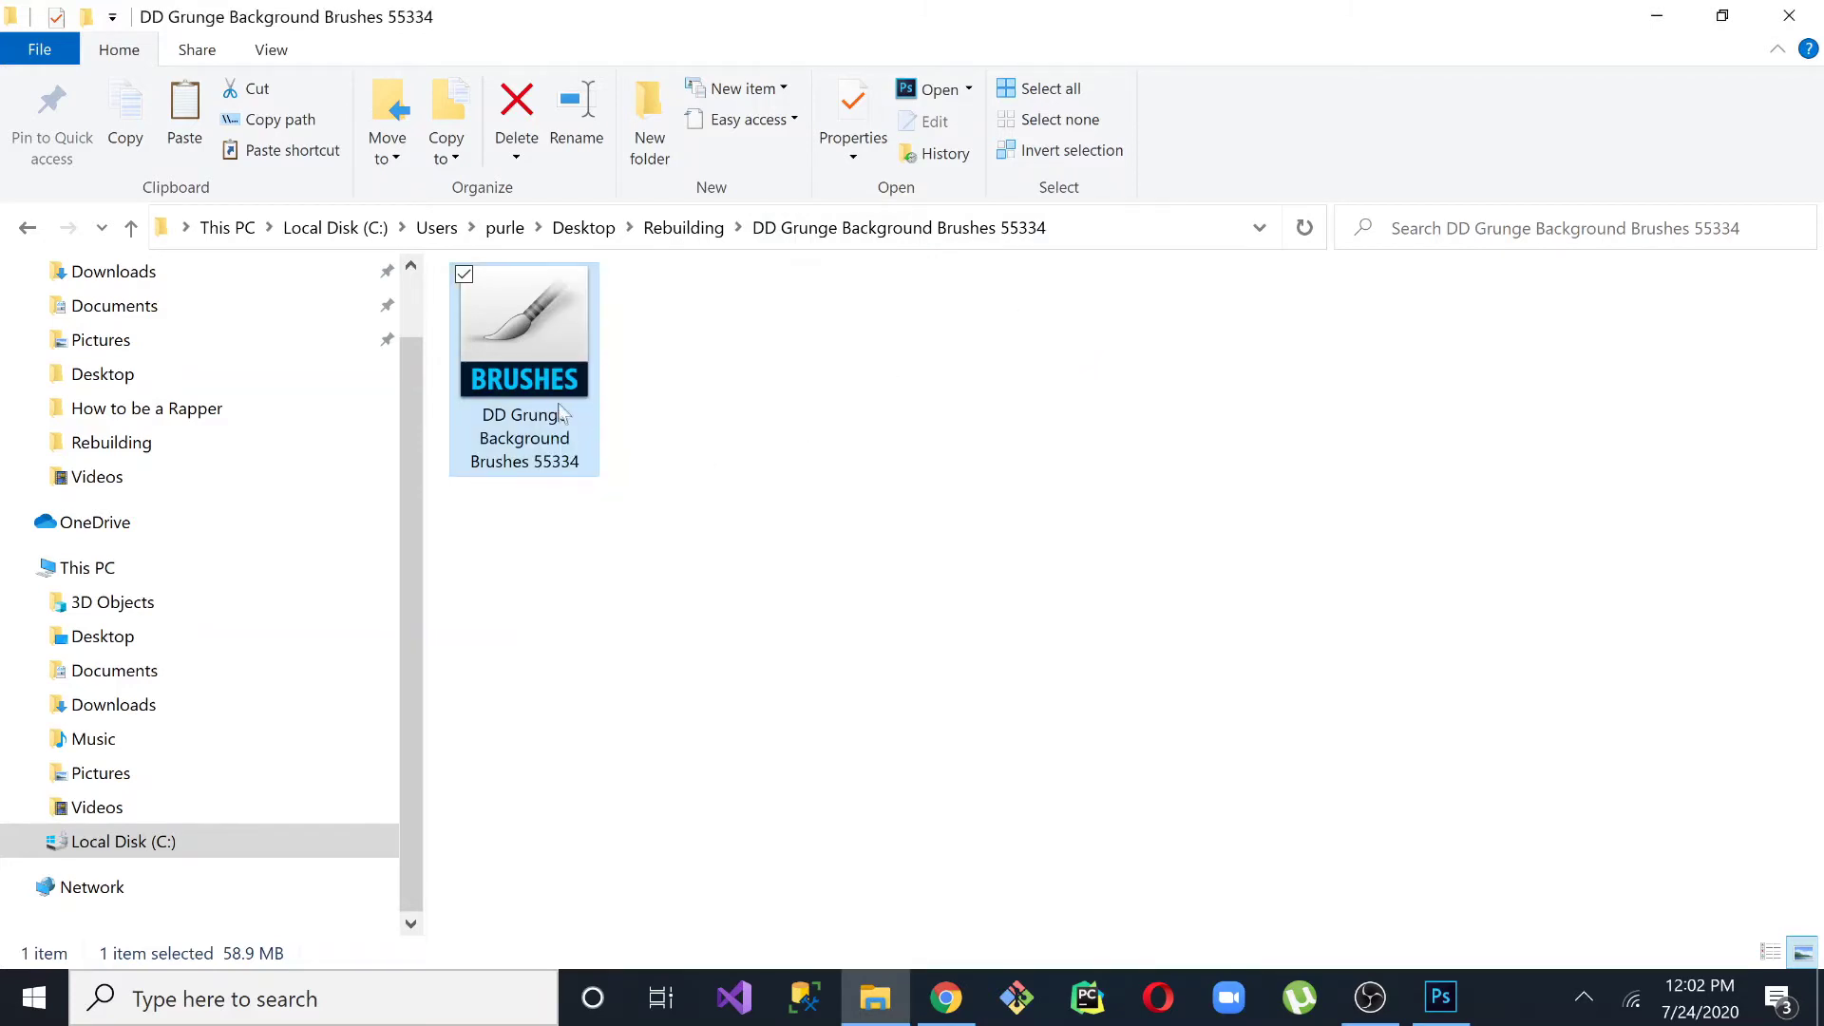
Open the Brushes folder inside Presets of Adobe Photoshop CC 2015, under Program Files\Adobe on Local Disk (C:).
{"action": "left_click", "coordinate": [87, 567]}
{"action": "double_click", "coordinate": [618, 593]}
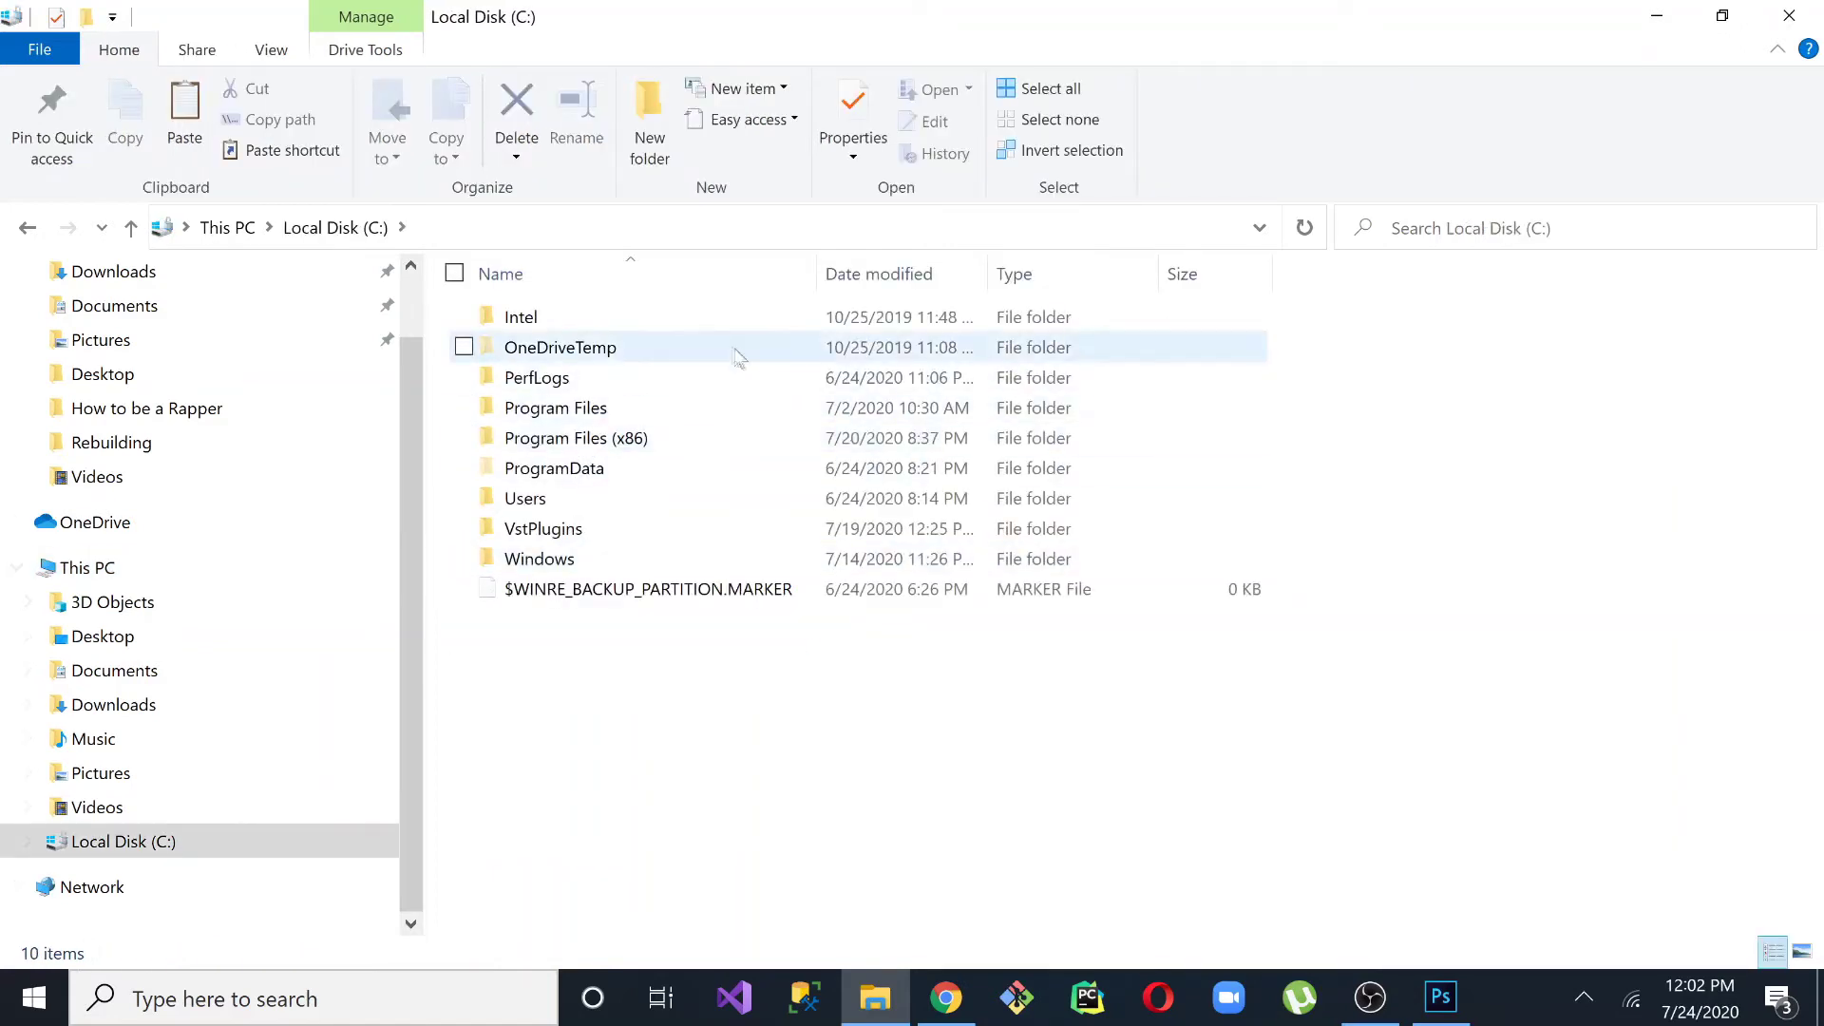
{"action": "left_click", "coordinate": [622, 438]}
{"action": "left_click", "coordinate": [624, 422]}
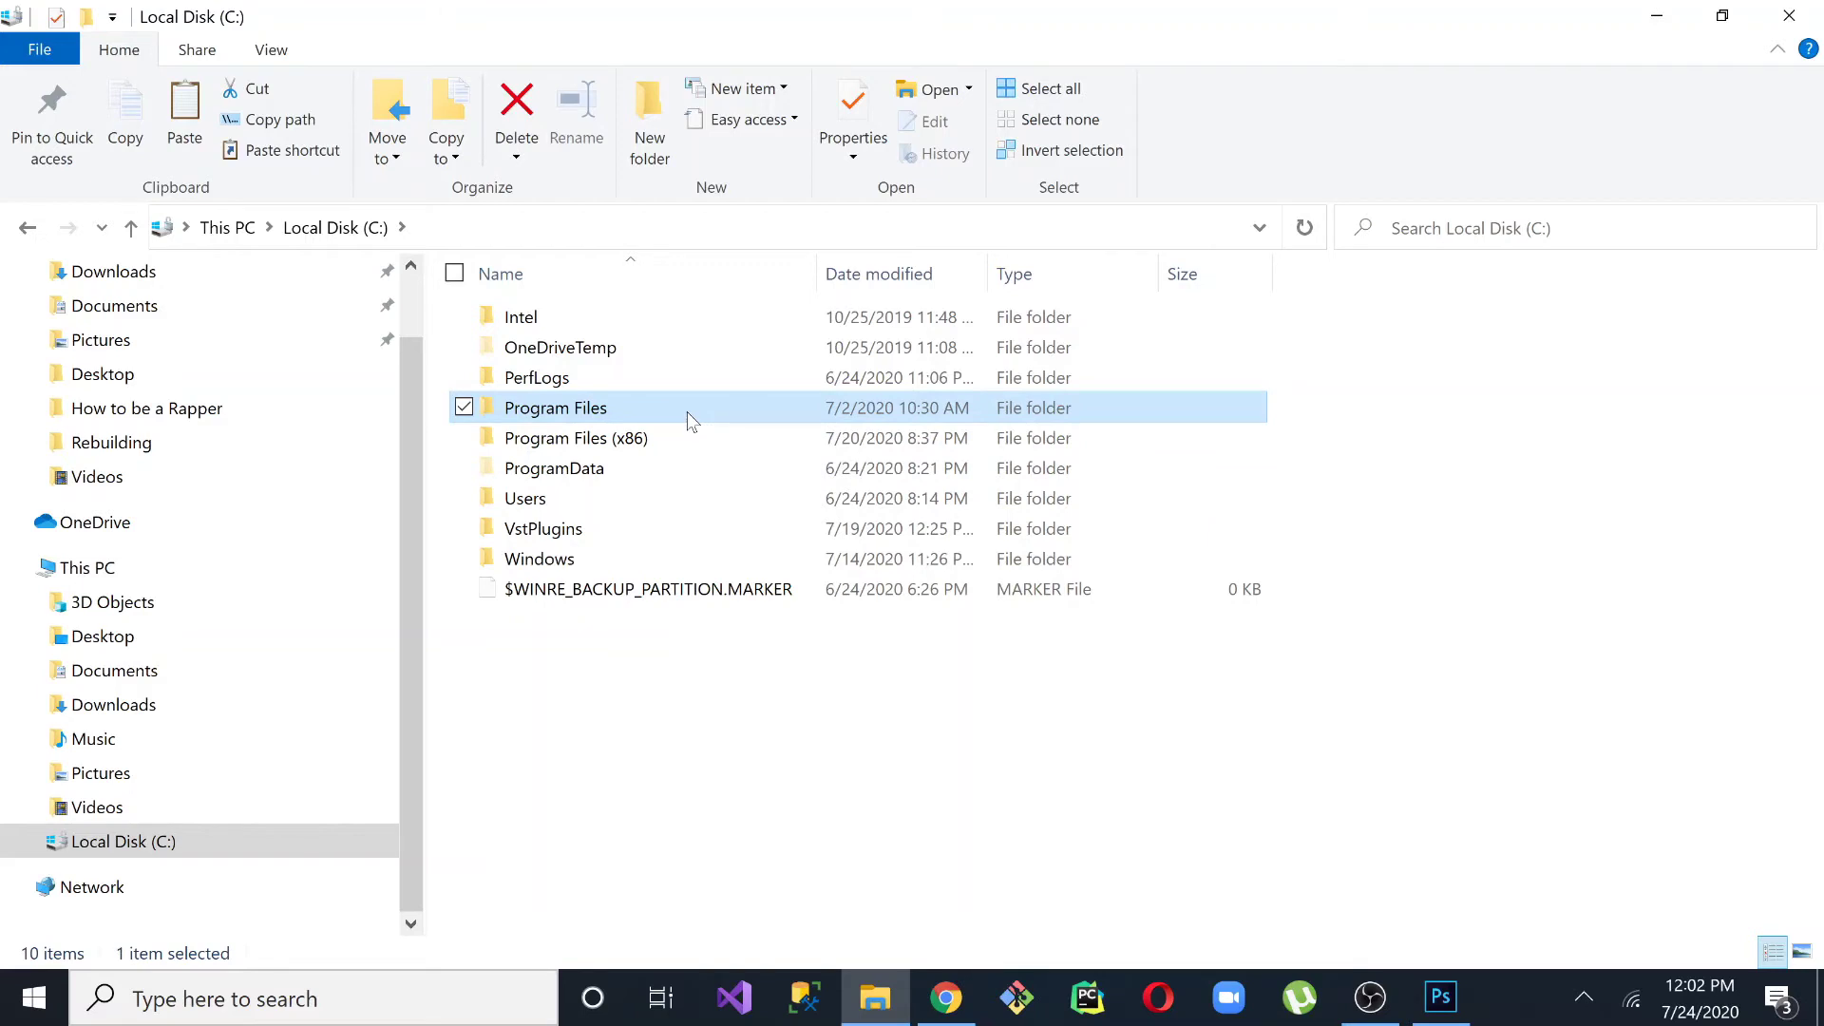
{"action": "double_click", "coordinate": [687, 412]}
{"action": "left_click", "coordinate": [600, 325]}
{"action": "double_click", "coordinate": [599, 323]}
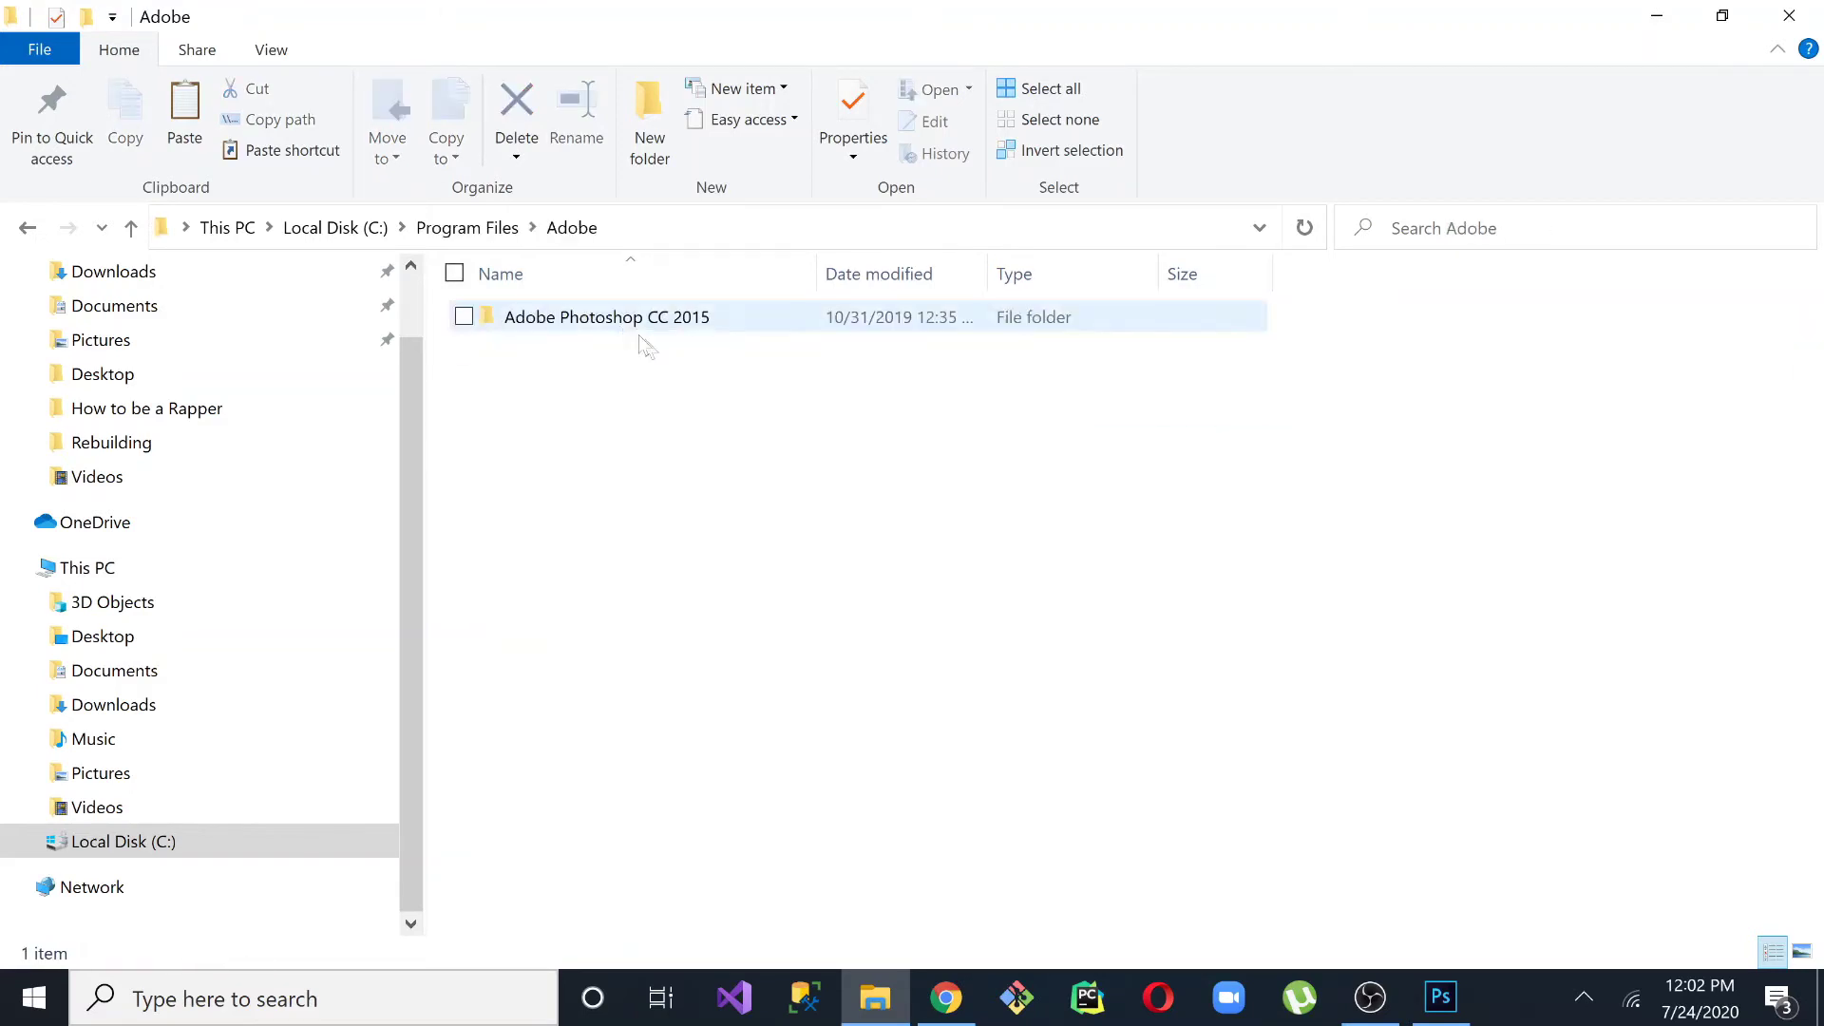
{"action": "double_click", "coordinate": [631, 317]}
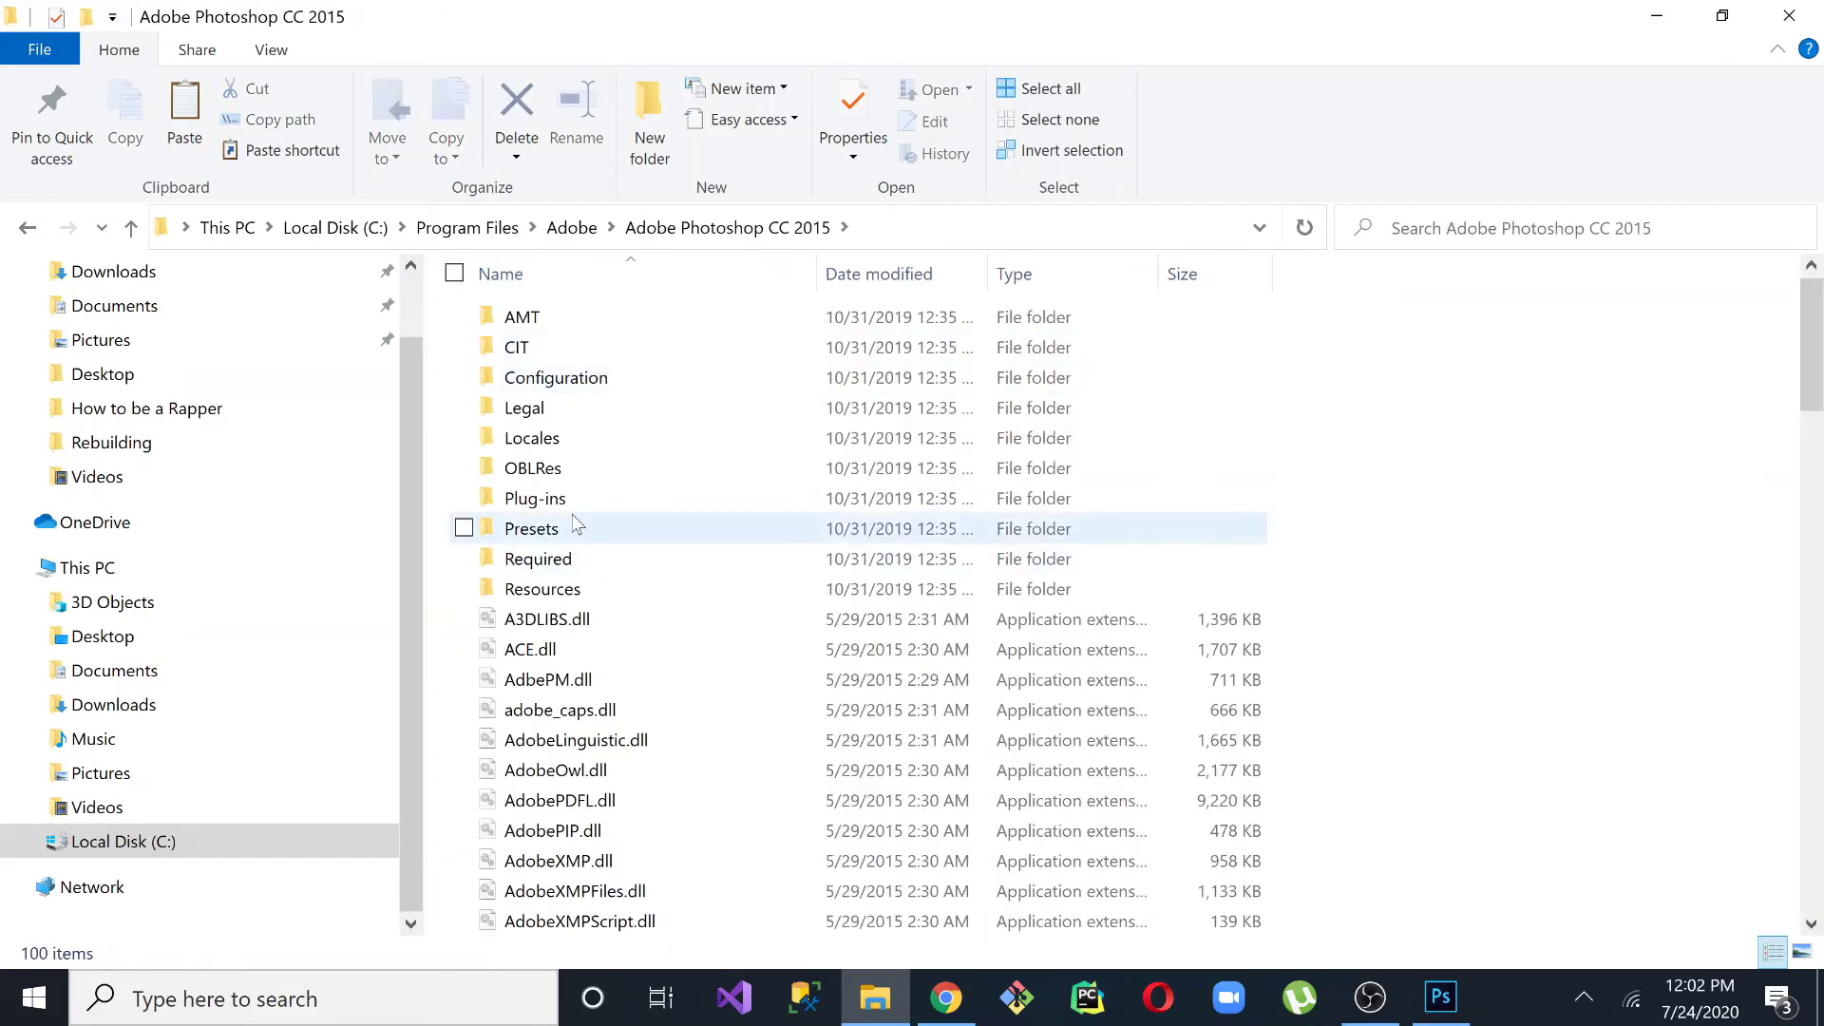
{"action": "double_click", "coordinate": [577, 530]}
{"action": "double_click", "coordinate": [570, 412]}
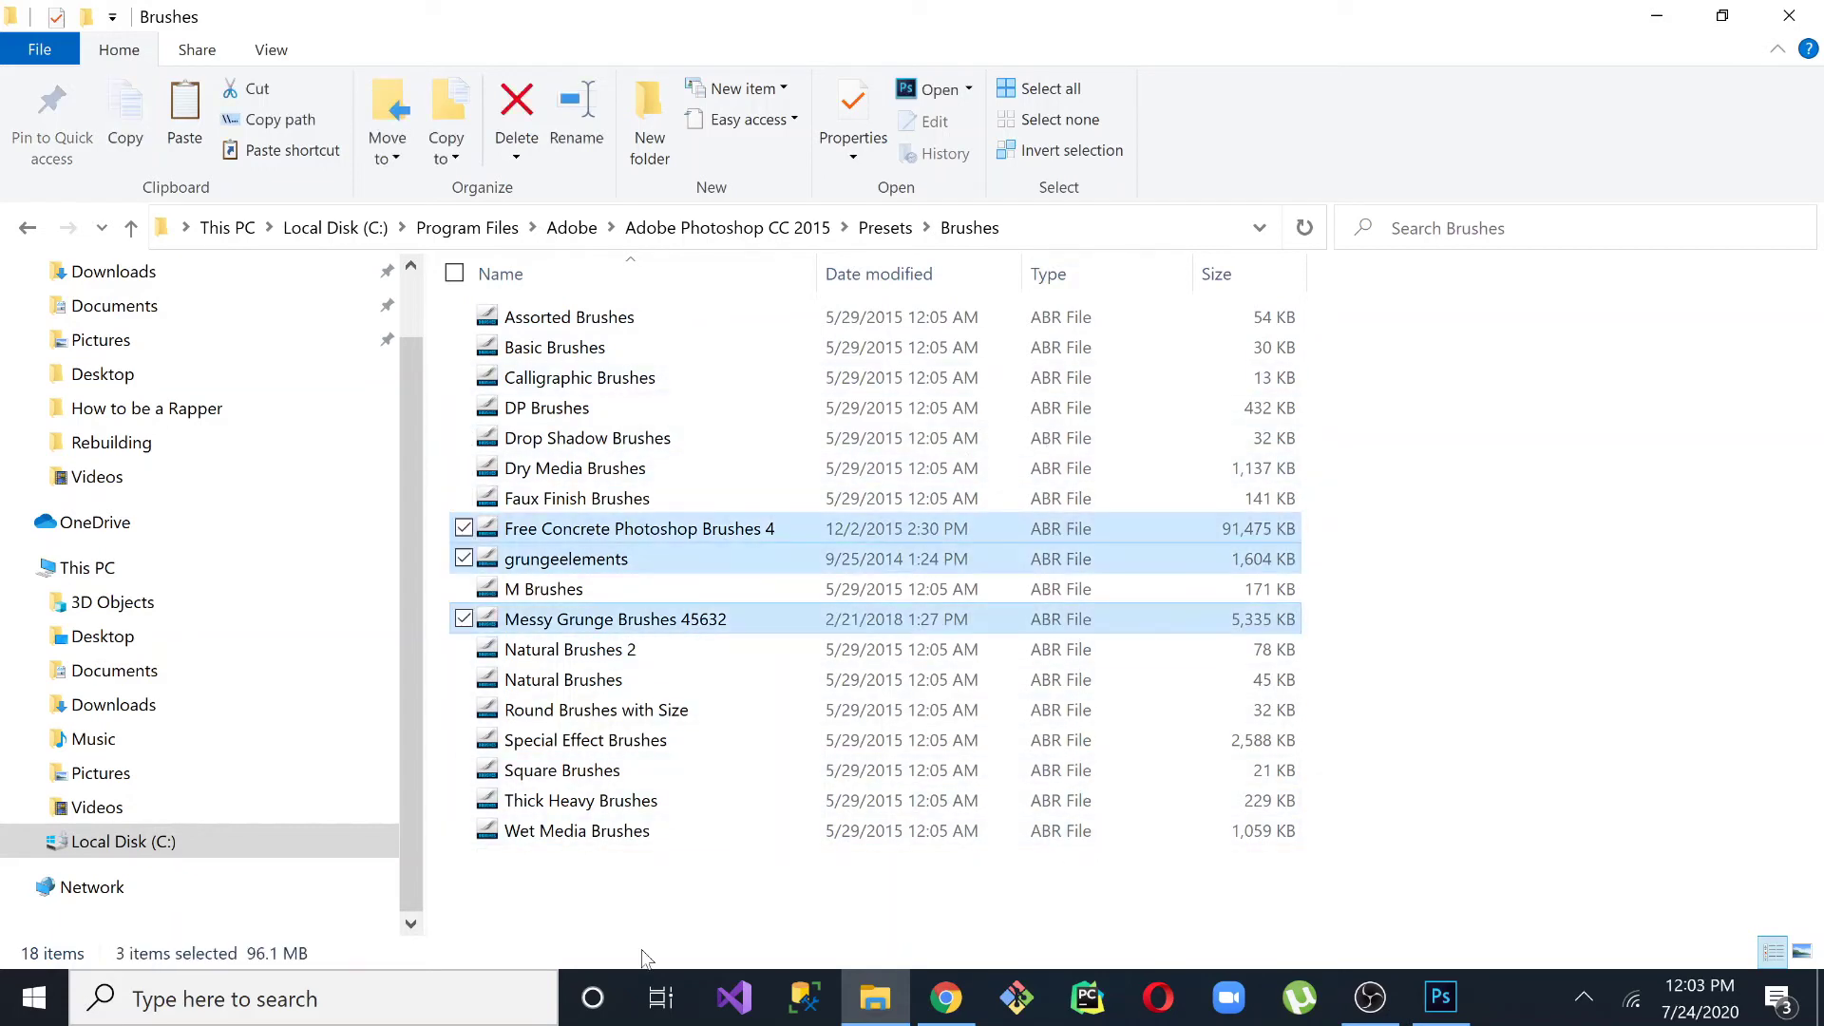
Paste the DD Grunge Background Brushes 55334 file into the Brushes folder and open it in Photoshop.
{"action": "left_click", "coordinate": [622, 921]}
{"action": "right_click", "coordinate": [622, 921]}
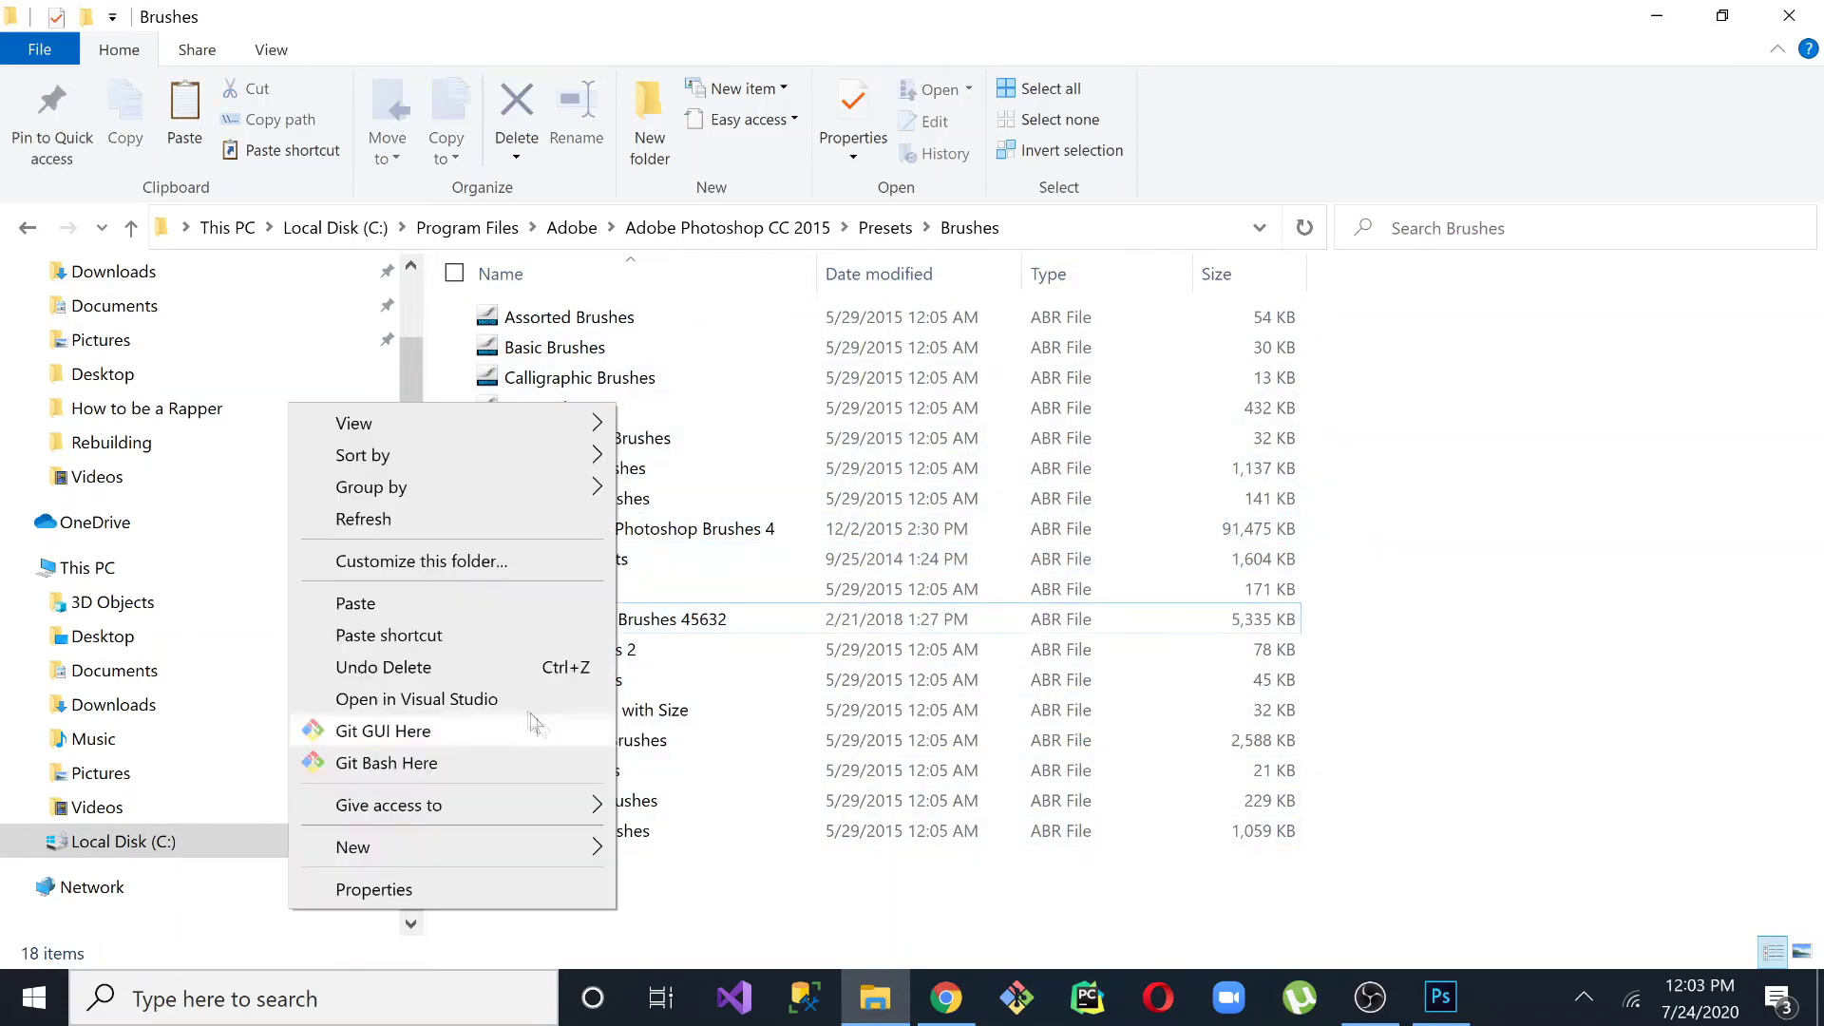
{"action": "left_click", "coordinate": [477, 611]}
{"action": "left_click", "coordinate": [832, 496]}
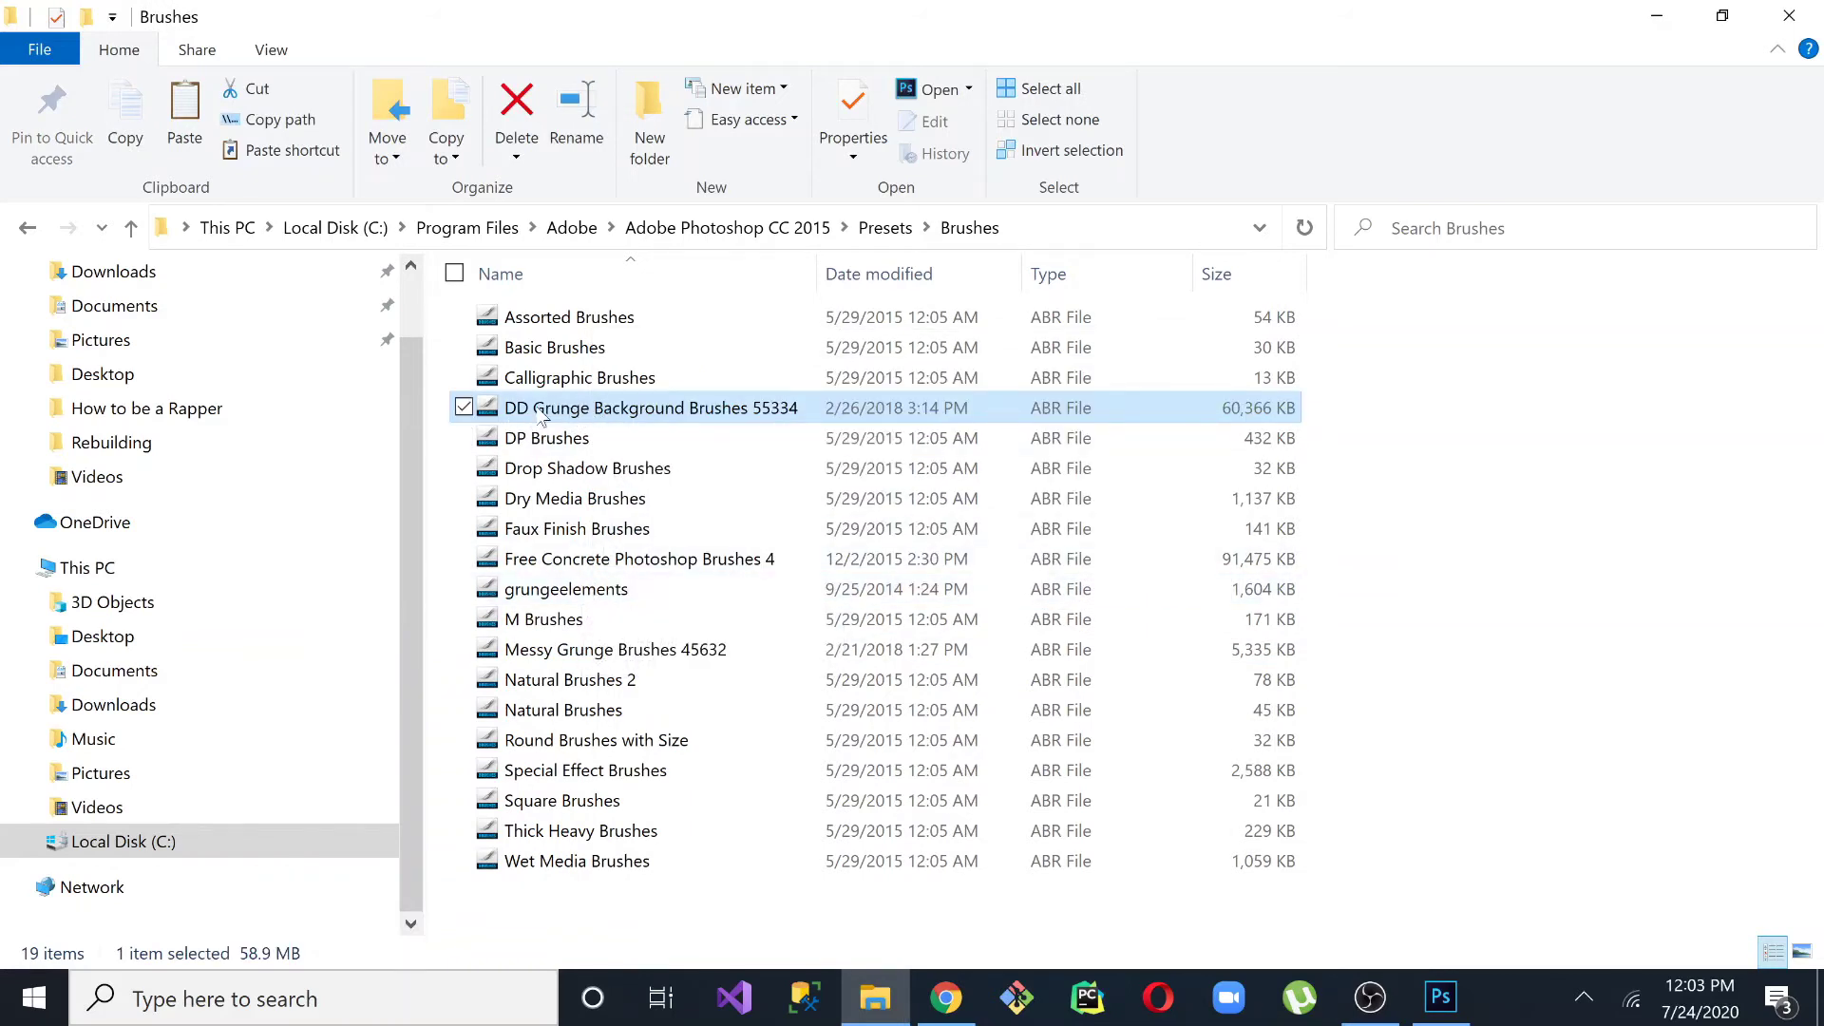
{"action": "double_click", "coordinate": [698, 410]}
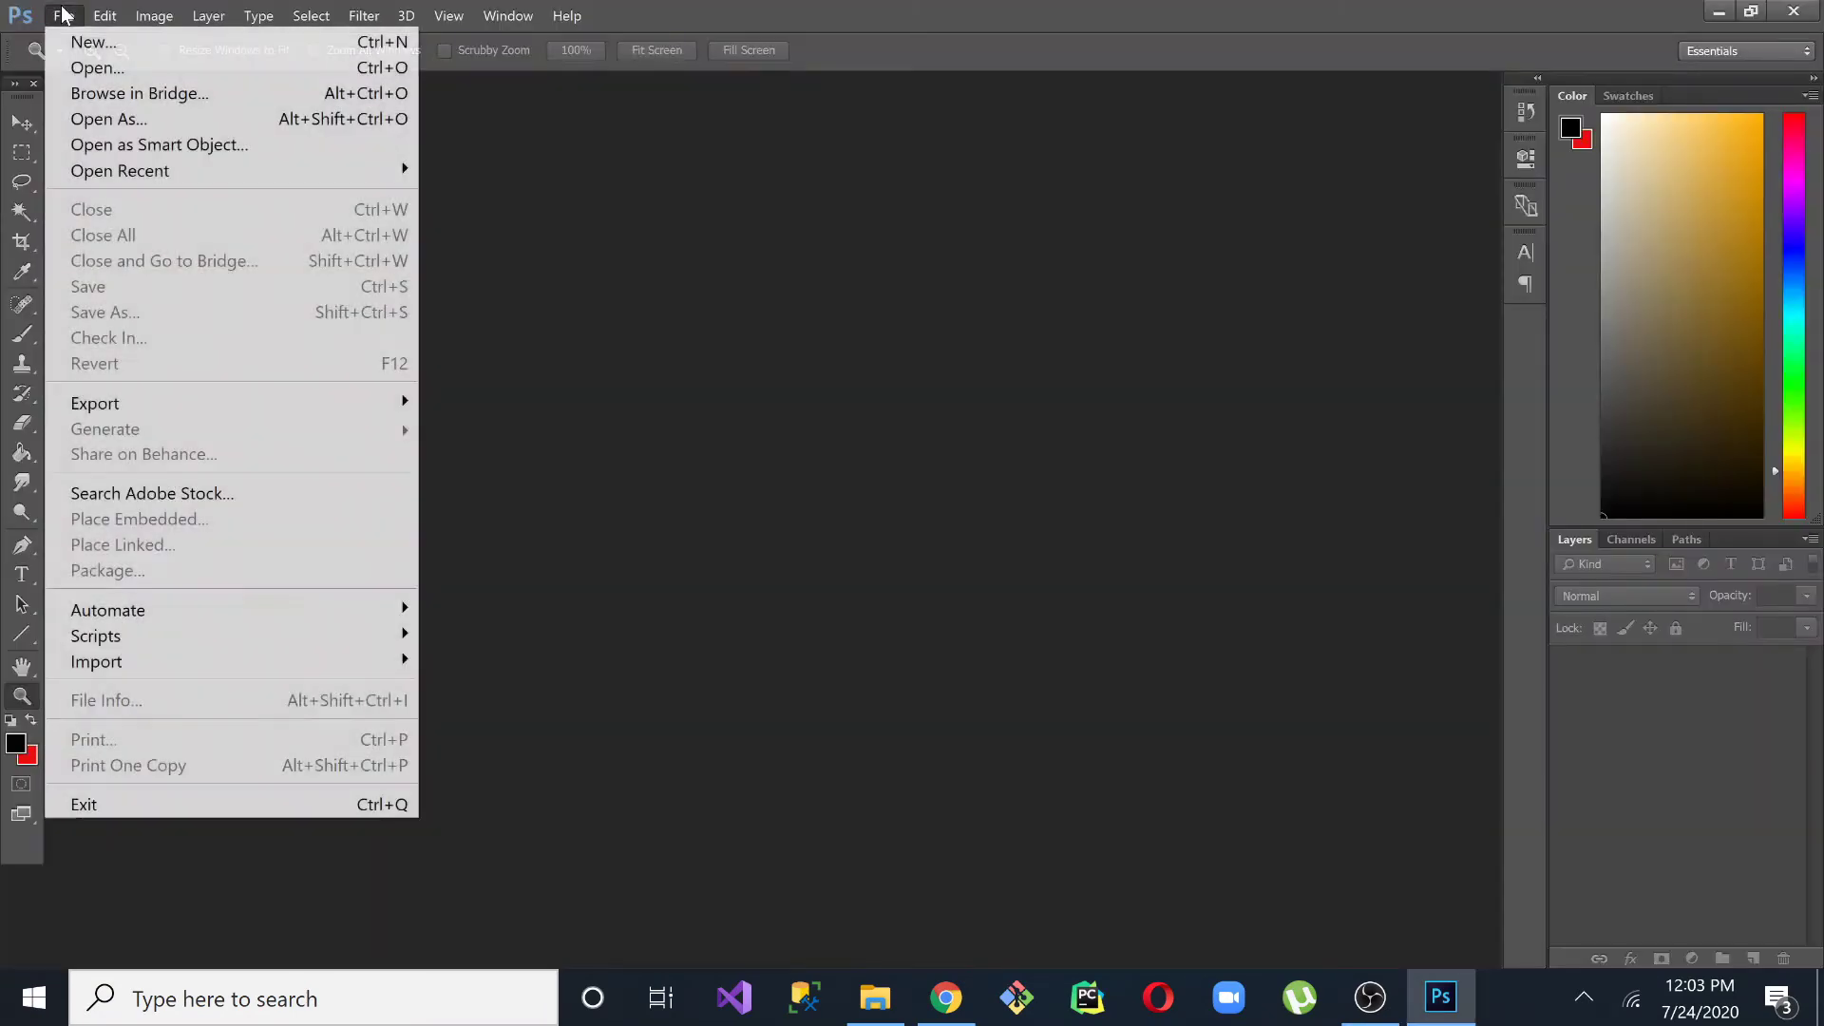
Create a new document 1000 pixels wide and 1000 pixels high.
{"action": "left_click", "coordinate": [59, 37]}
{"action": "key", "text": "Tab"}
{"action": "key", "text": "Tab"}
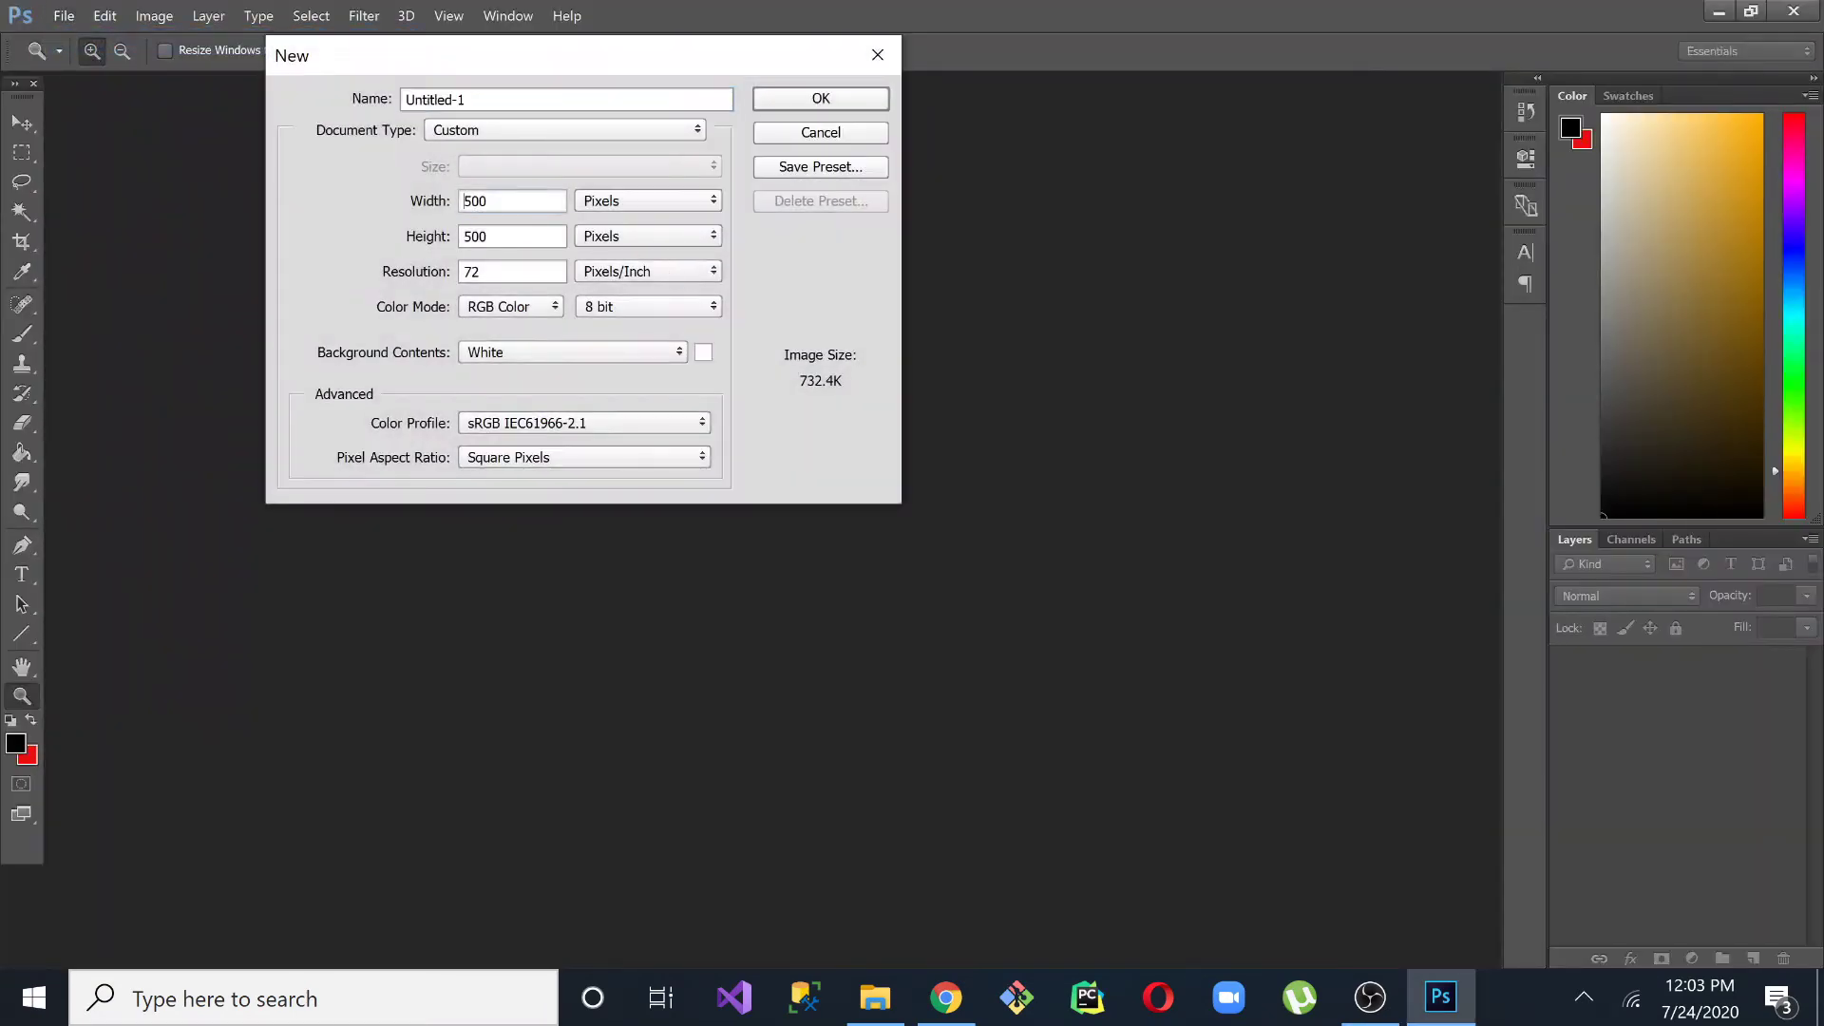
{"action": "type", "text": "1000"}
{"action": "key", "text": "Tab"}
{"action": "type", "text": "1000"}
{"action": "key", "text": "Return"}
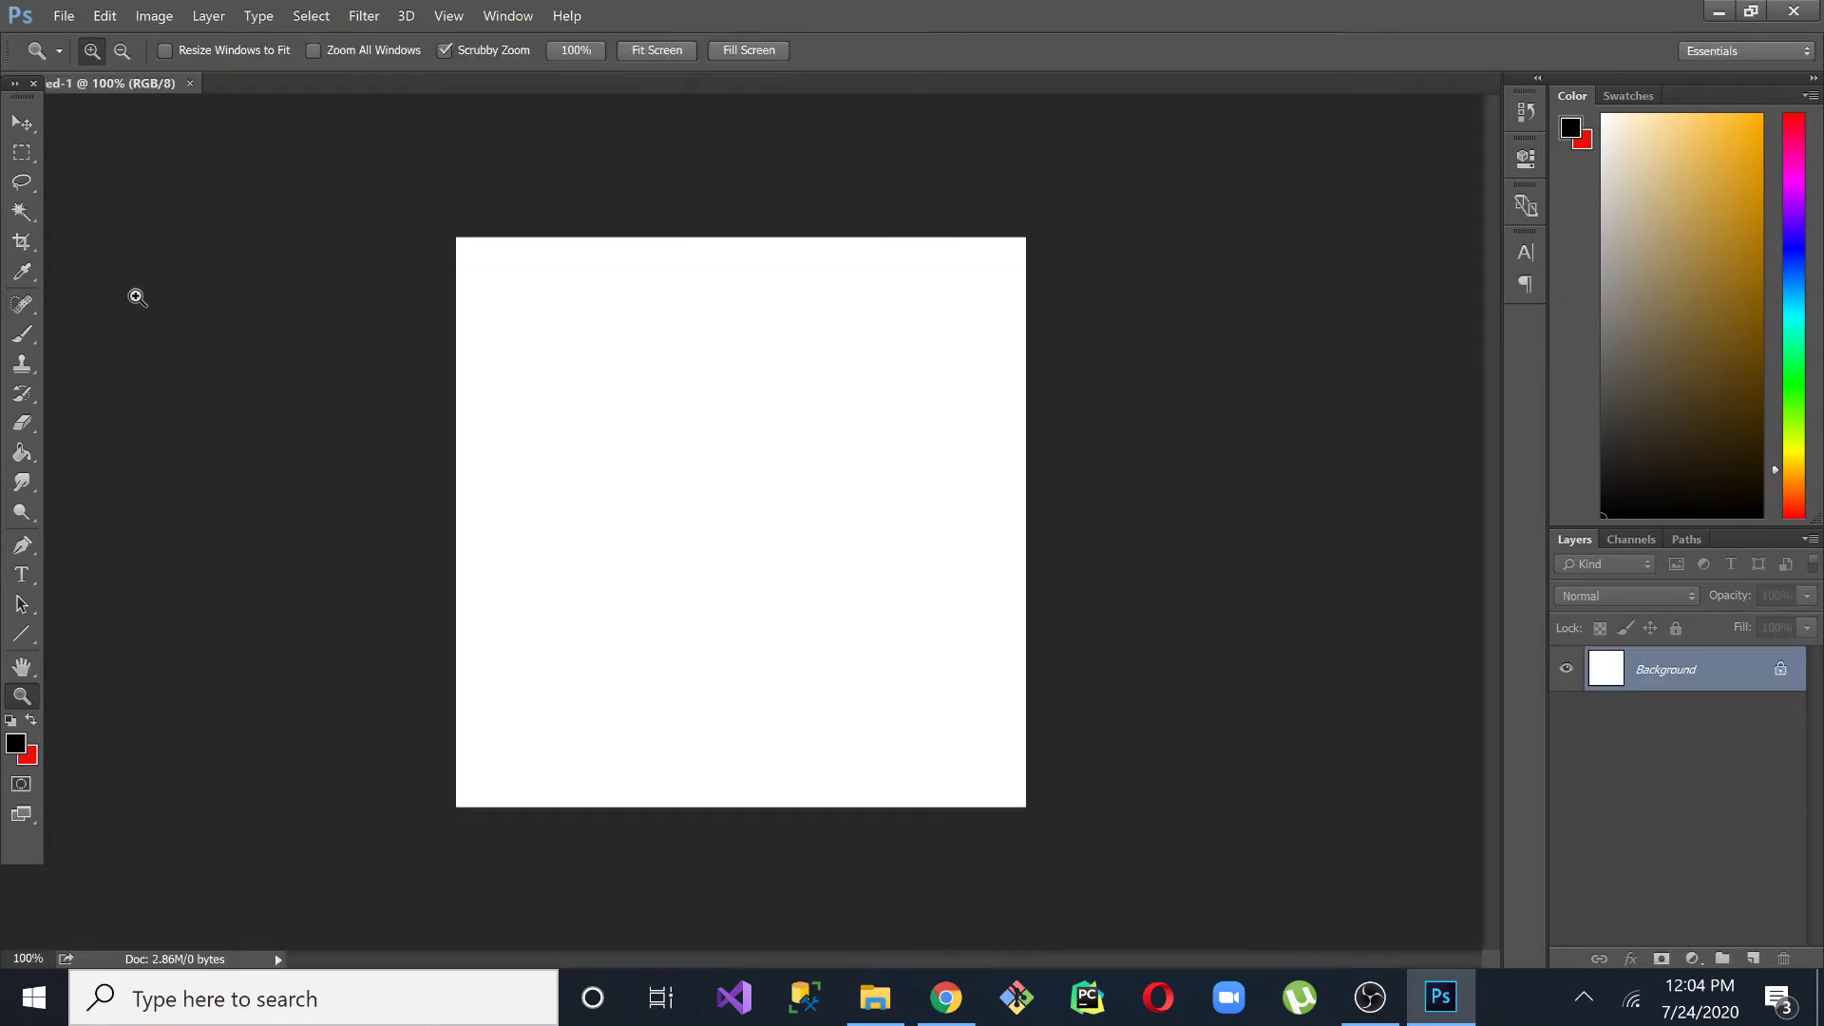
With the Brush tool, replace the current brushes with the DD Grunge Background Brushes 55334 set.
{"action": "left_click", "coordinate": [27, 347]}
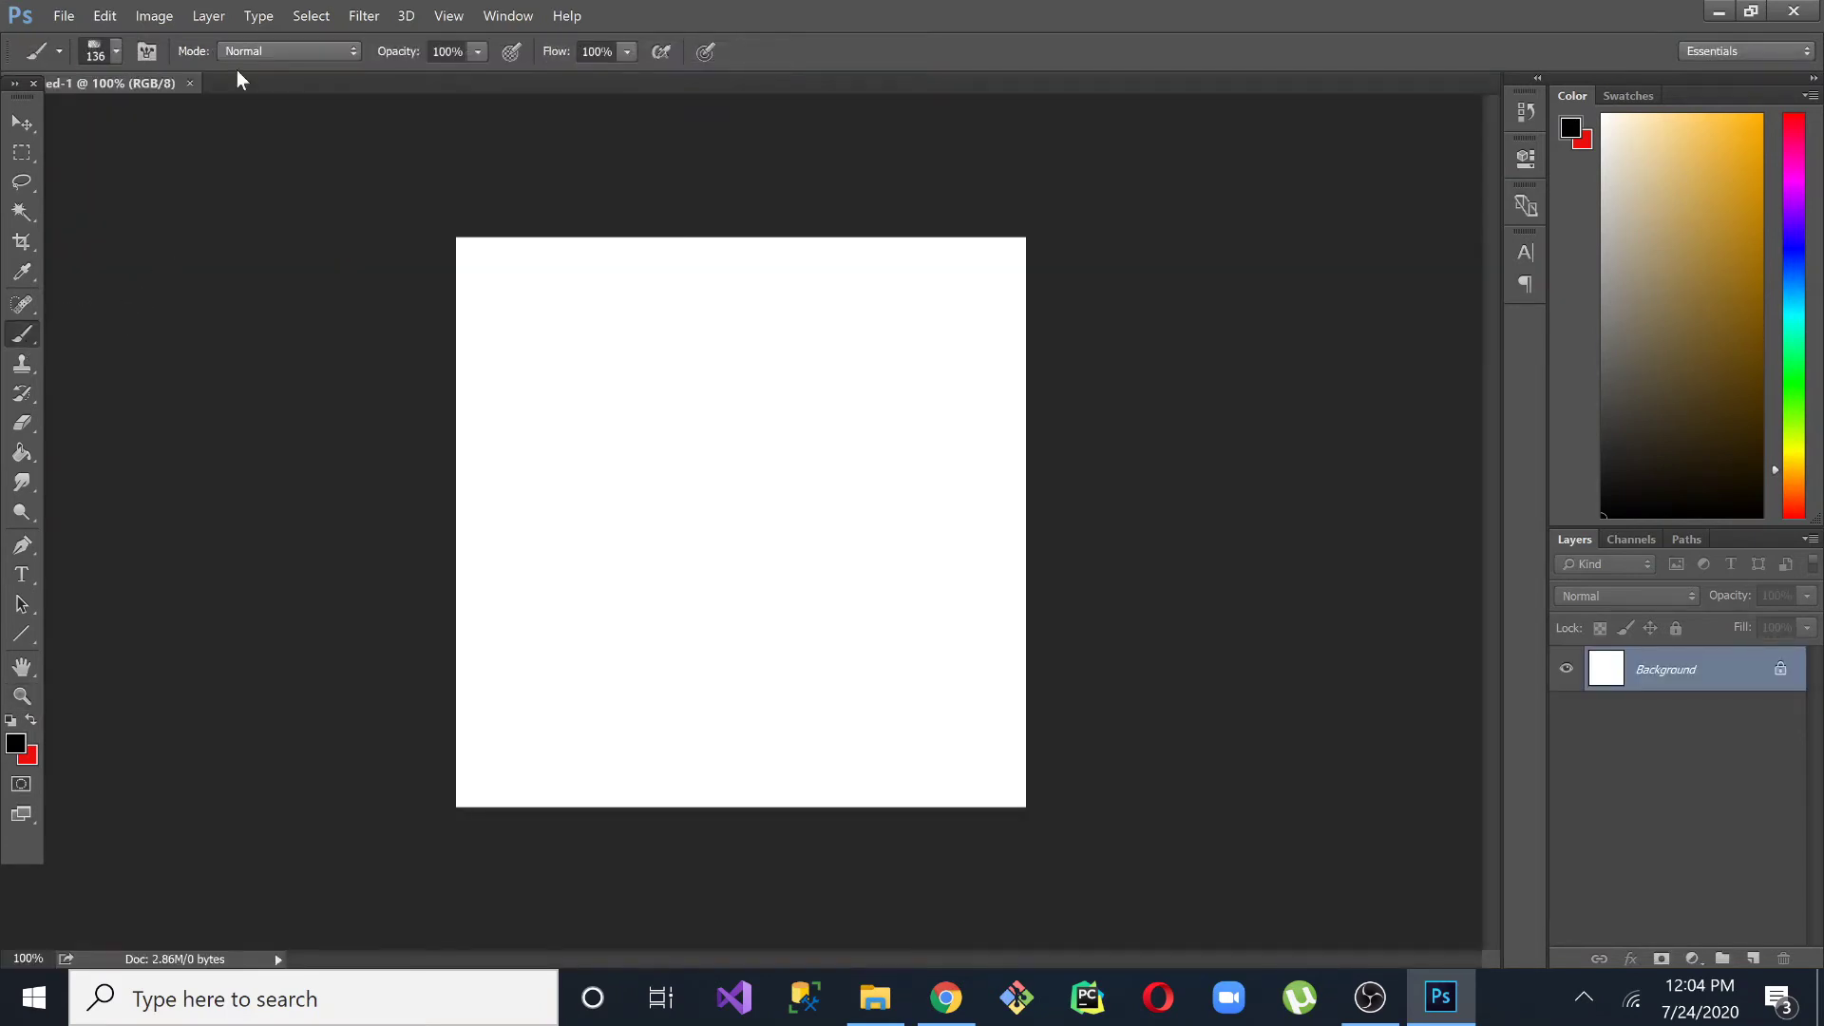
{"action": "left_click", "coordinate": [118, 47]}
{"action": "left_click", "coordinate": [305, 95]}
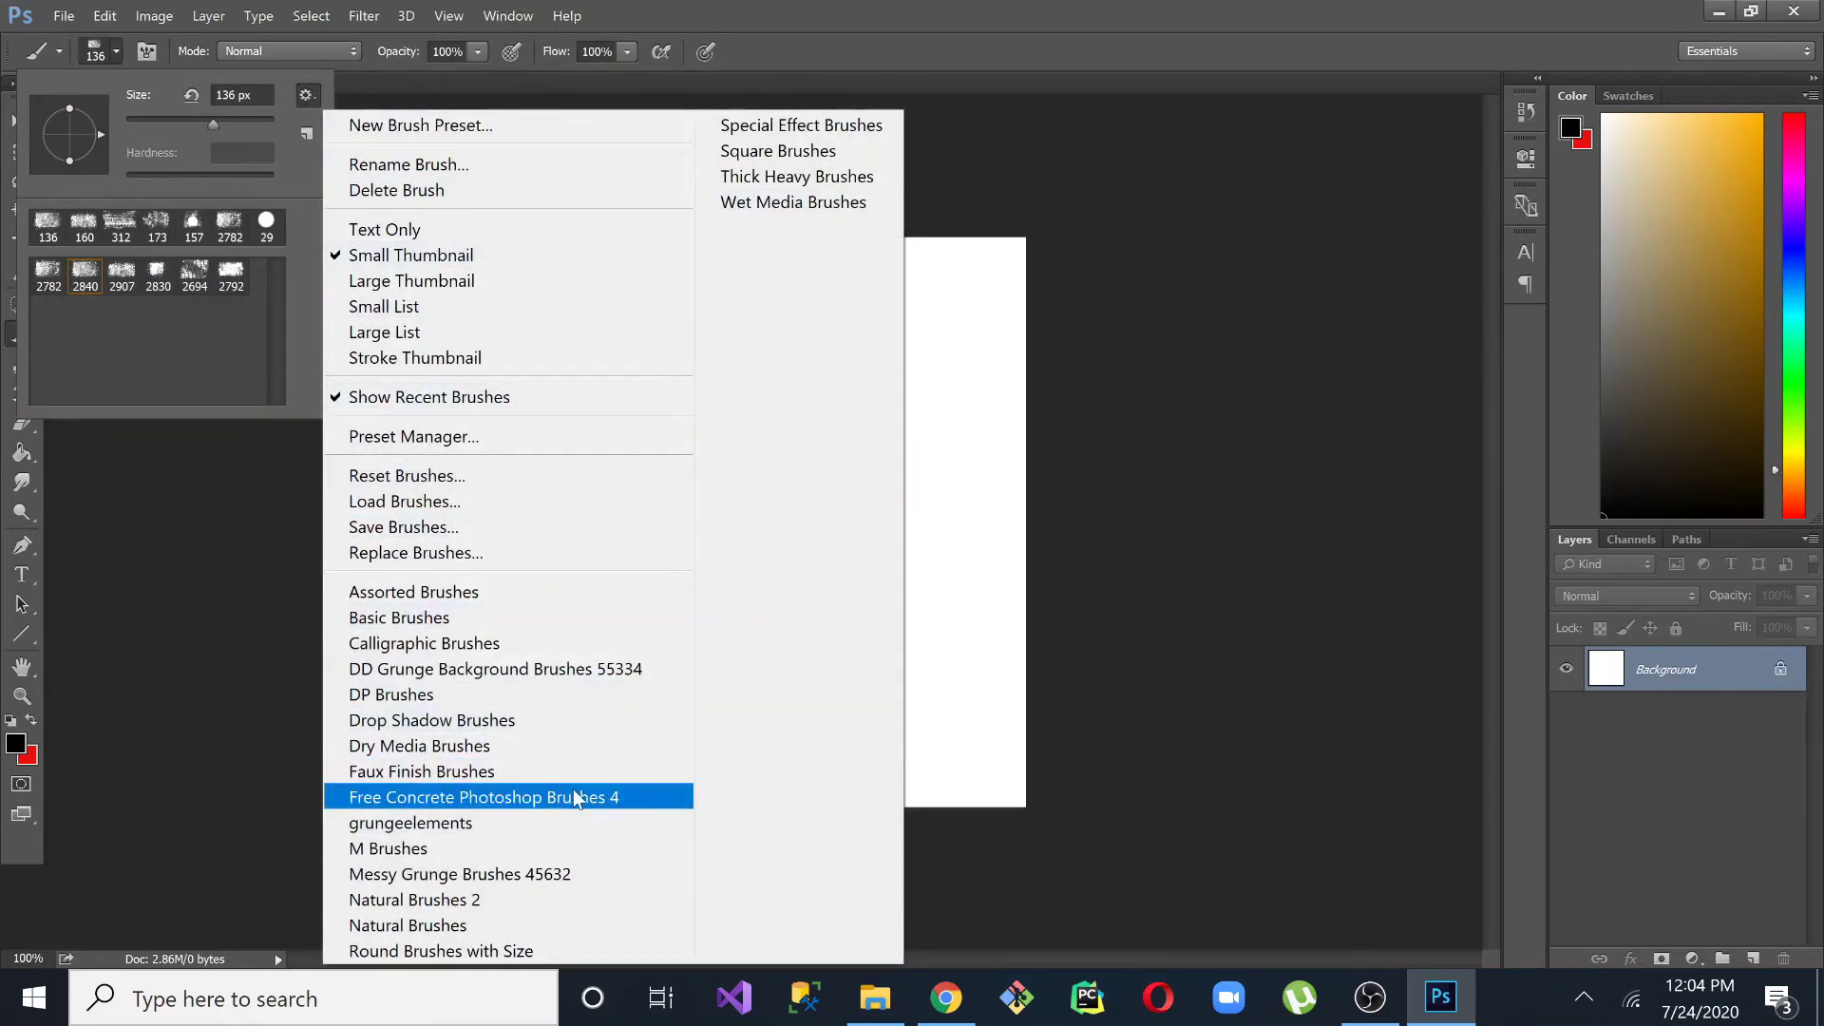
{"action": "left_click", "coordinate": [472, 670]}
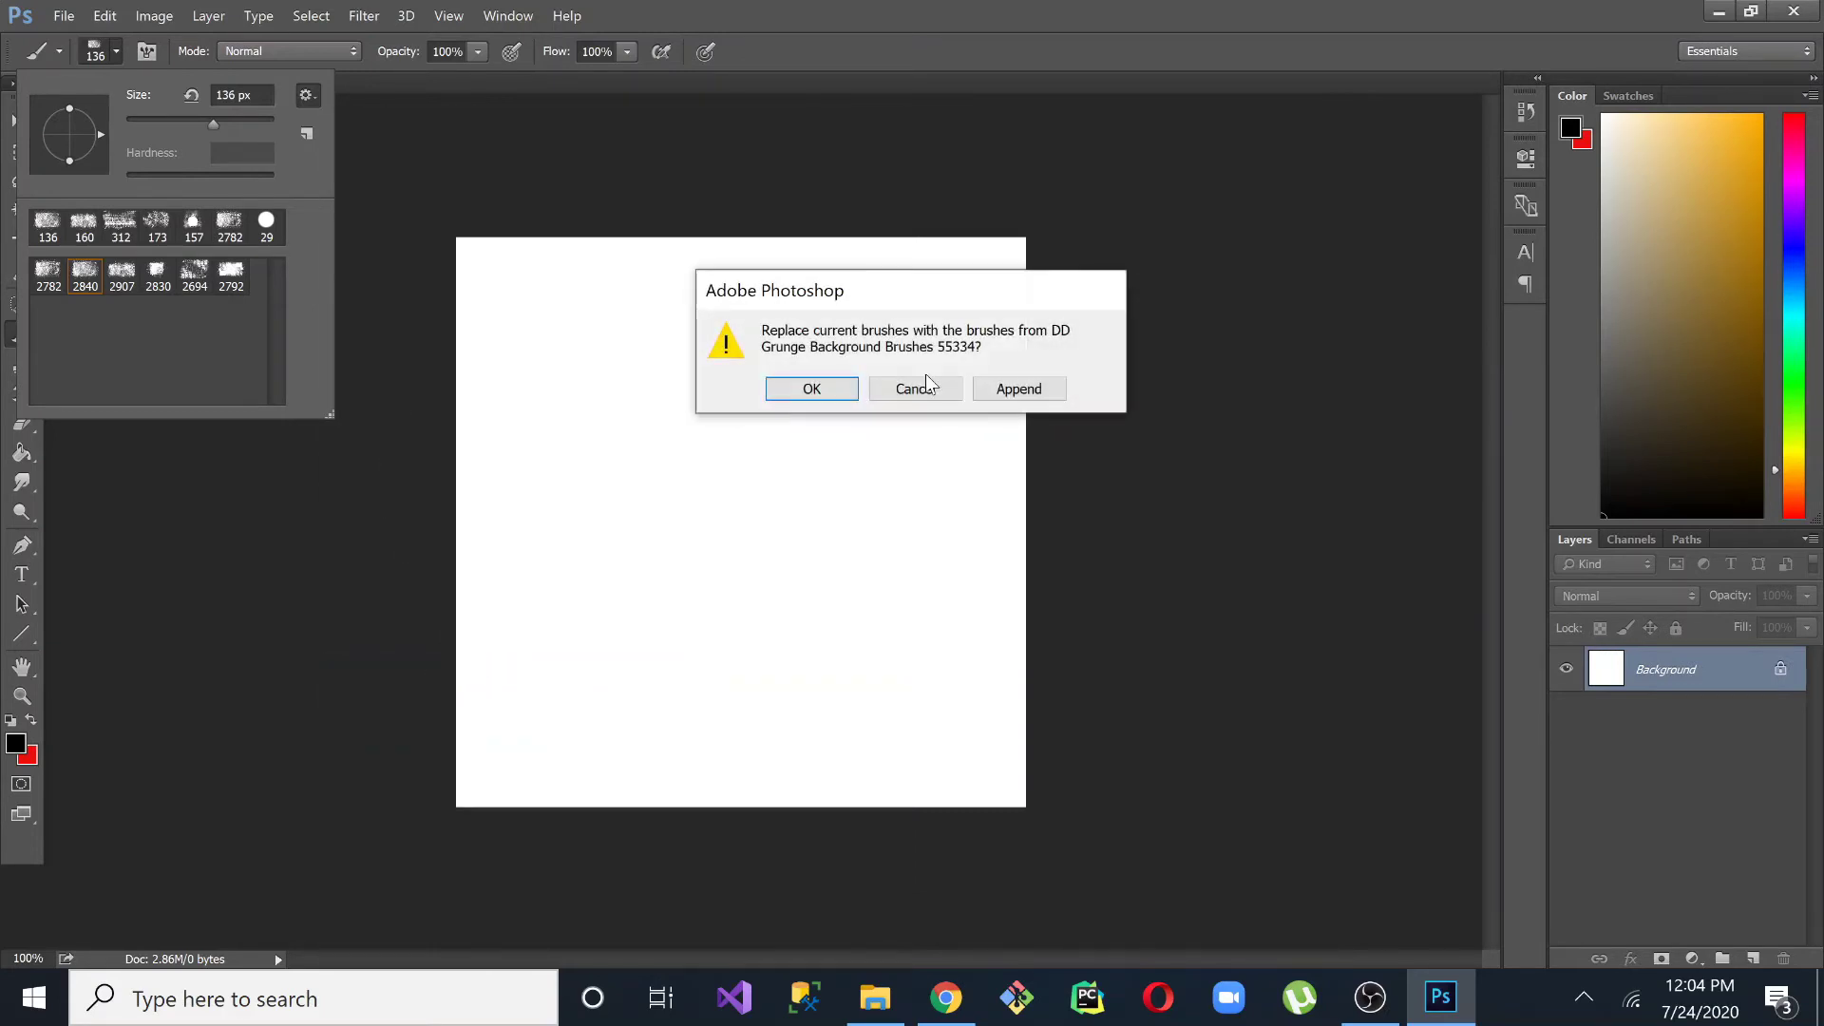
{"action": "left_click", "coordinate": [849, 398]}
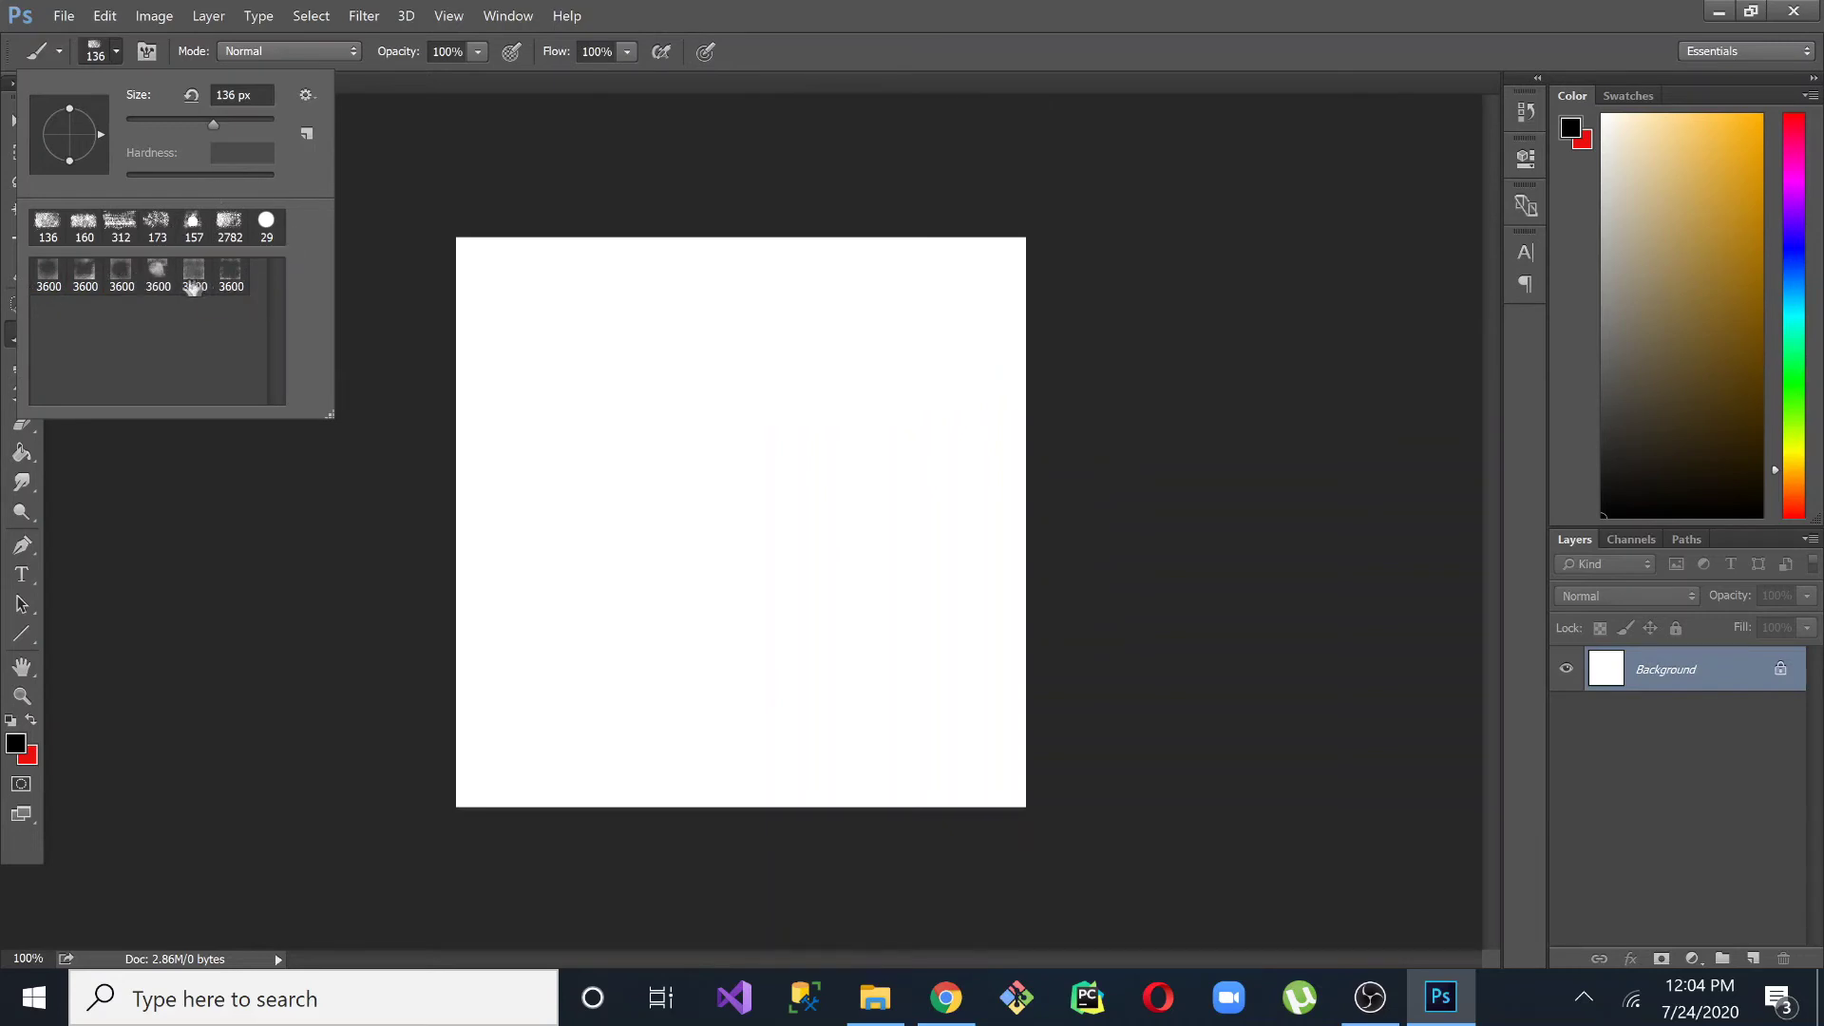
Choose the second grunge brush, size it to 390 px and stamp it in black on the upper-right area of the canvas.
{"action": "left_click", "coordinate": [84, 279]}
{"action": "left_click_drag", "start_coordinate": [269, 124], "coordinate": [247, 136]}
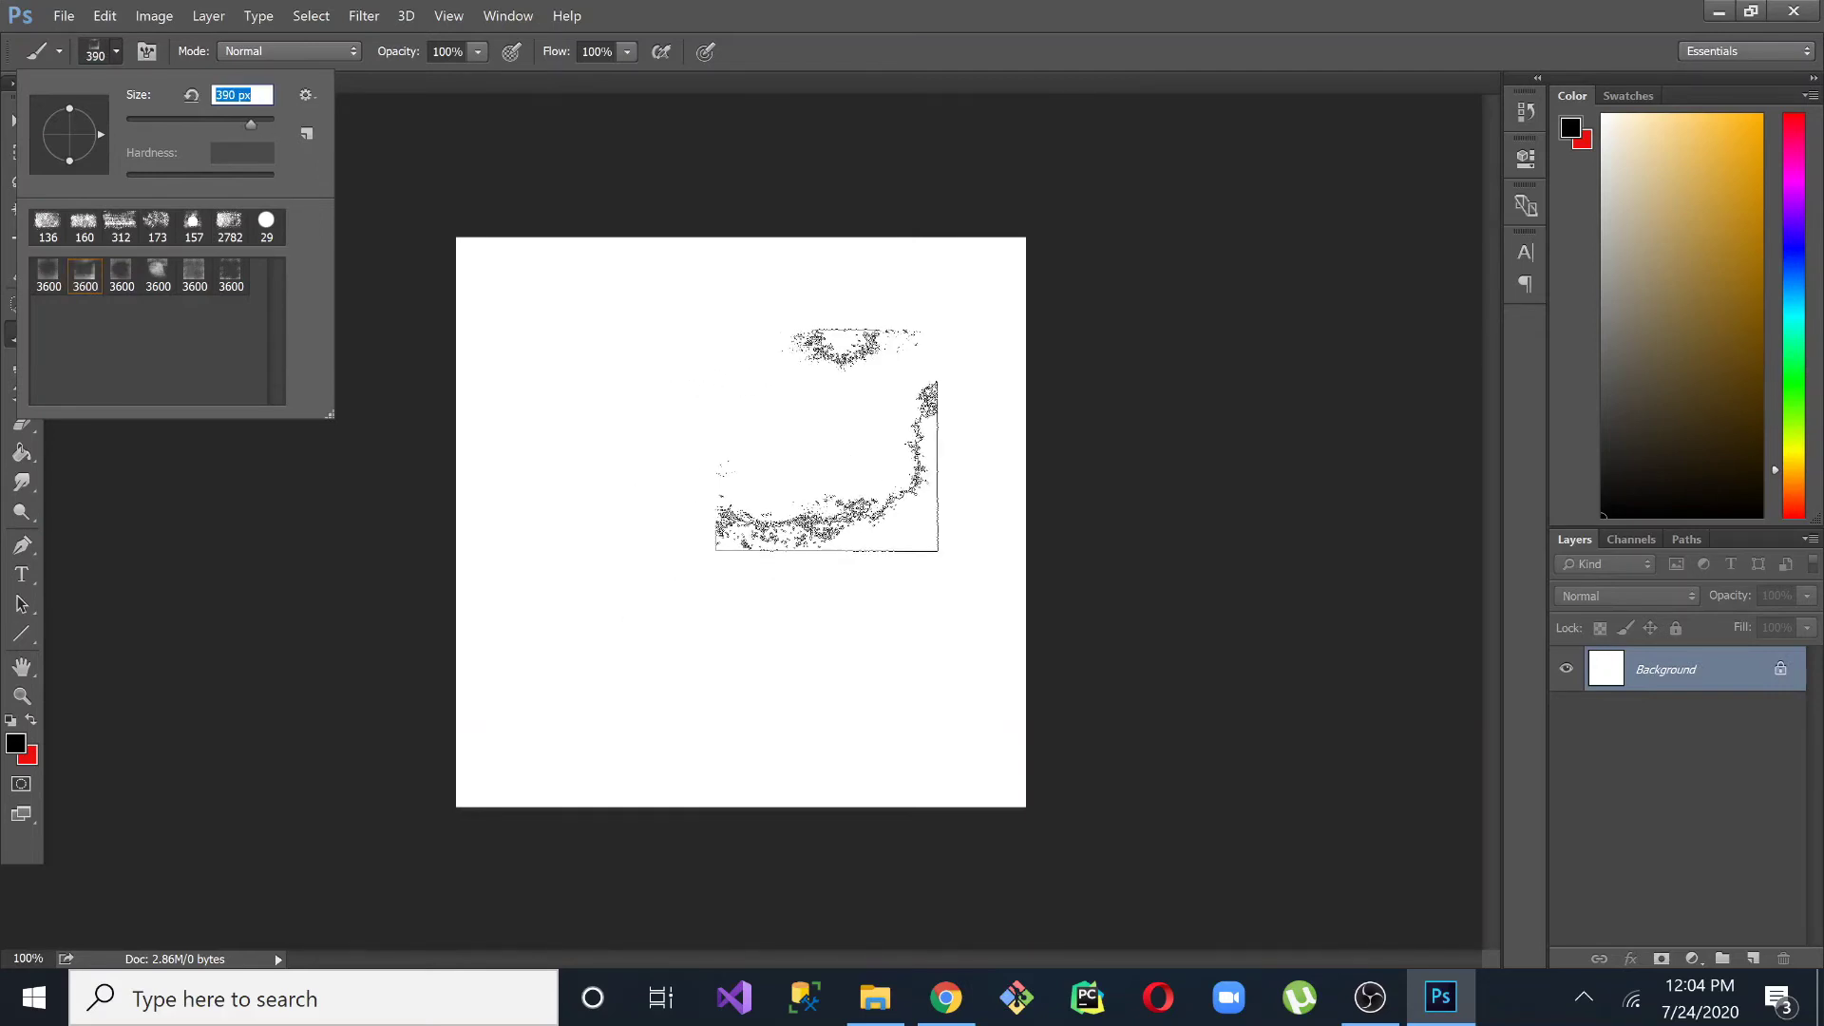
{"action": "left_click", "coordinate": [827, 437]}
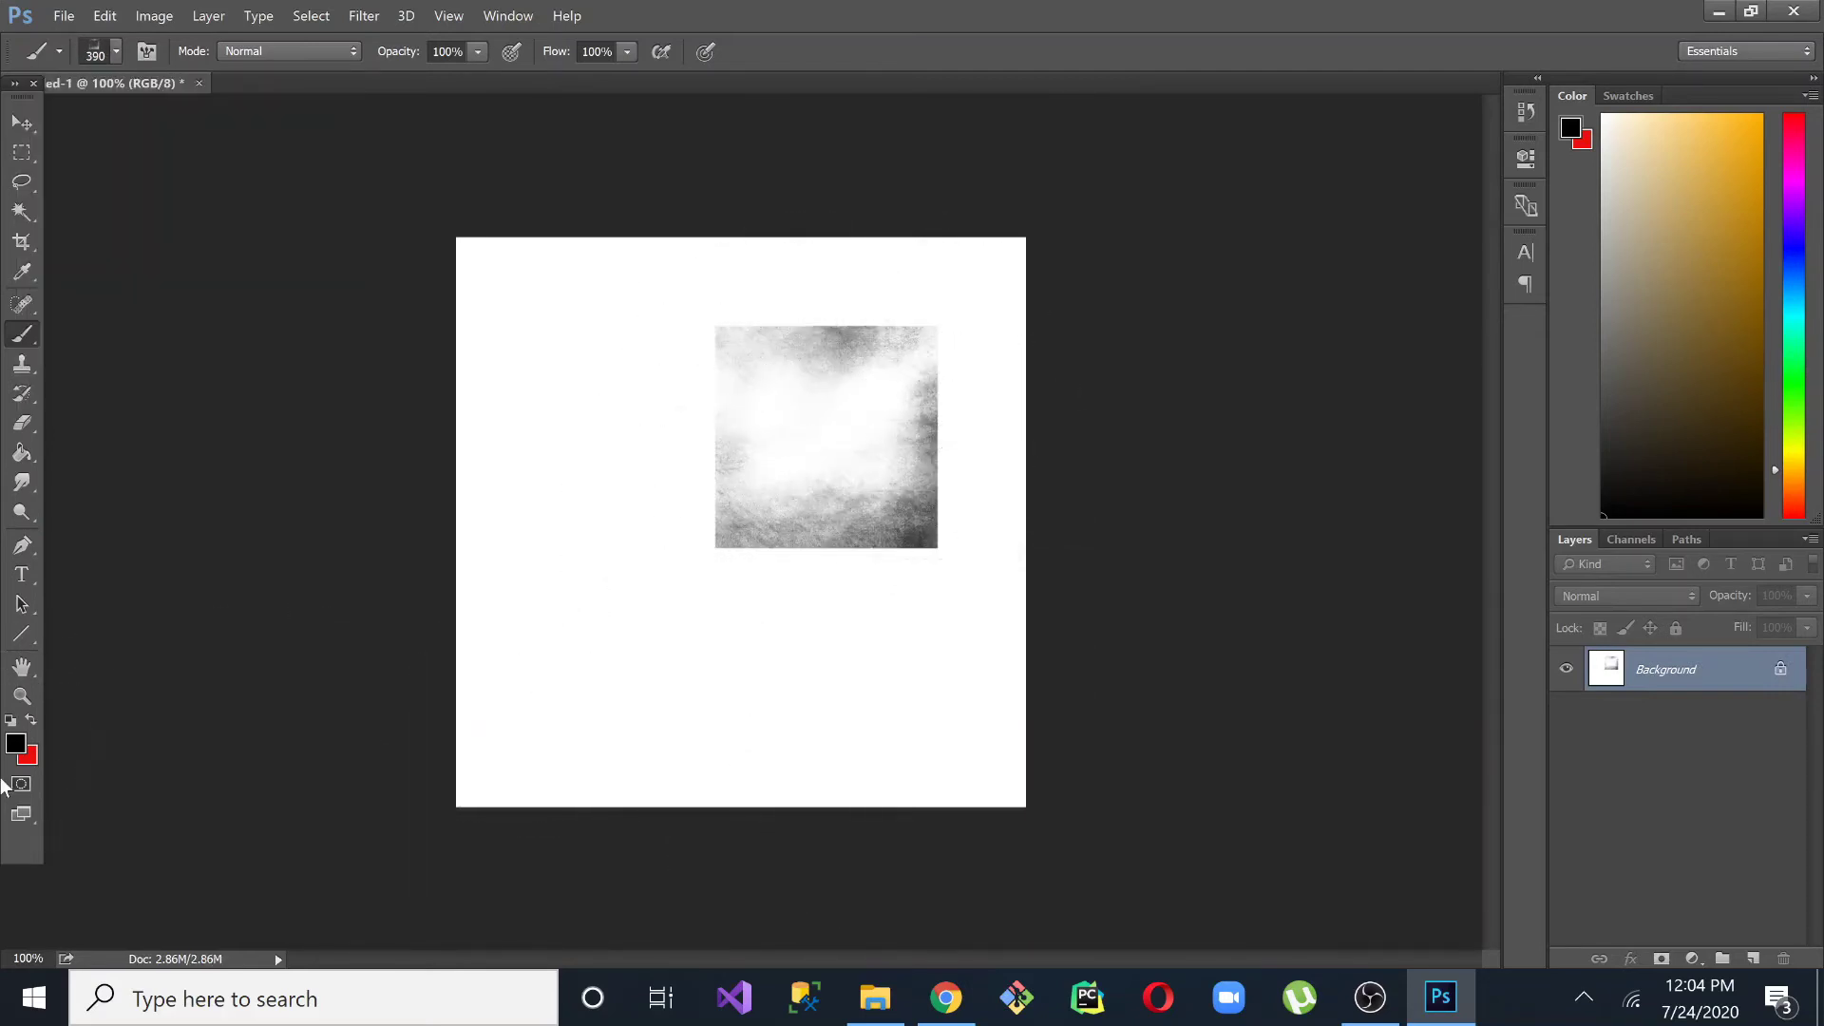
Swap the foreground colour to red and paint with the 2782 brush at 266 px on the left half of the canvas.
{"action": "left_click", "coordinate": [29, 719]}
{"action": "key", "text": "v"}
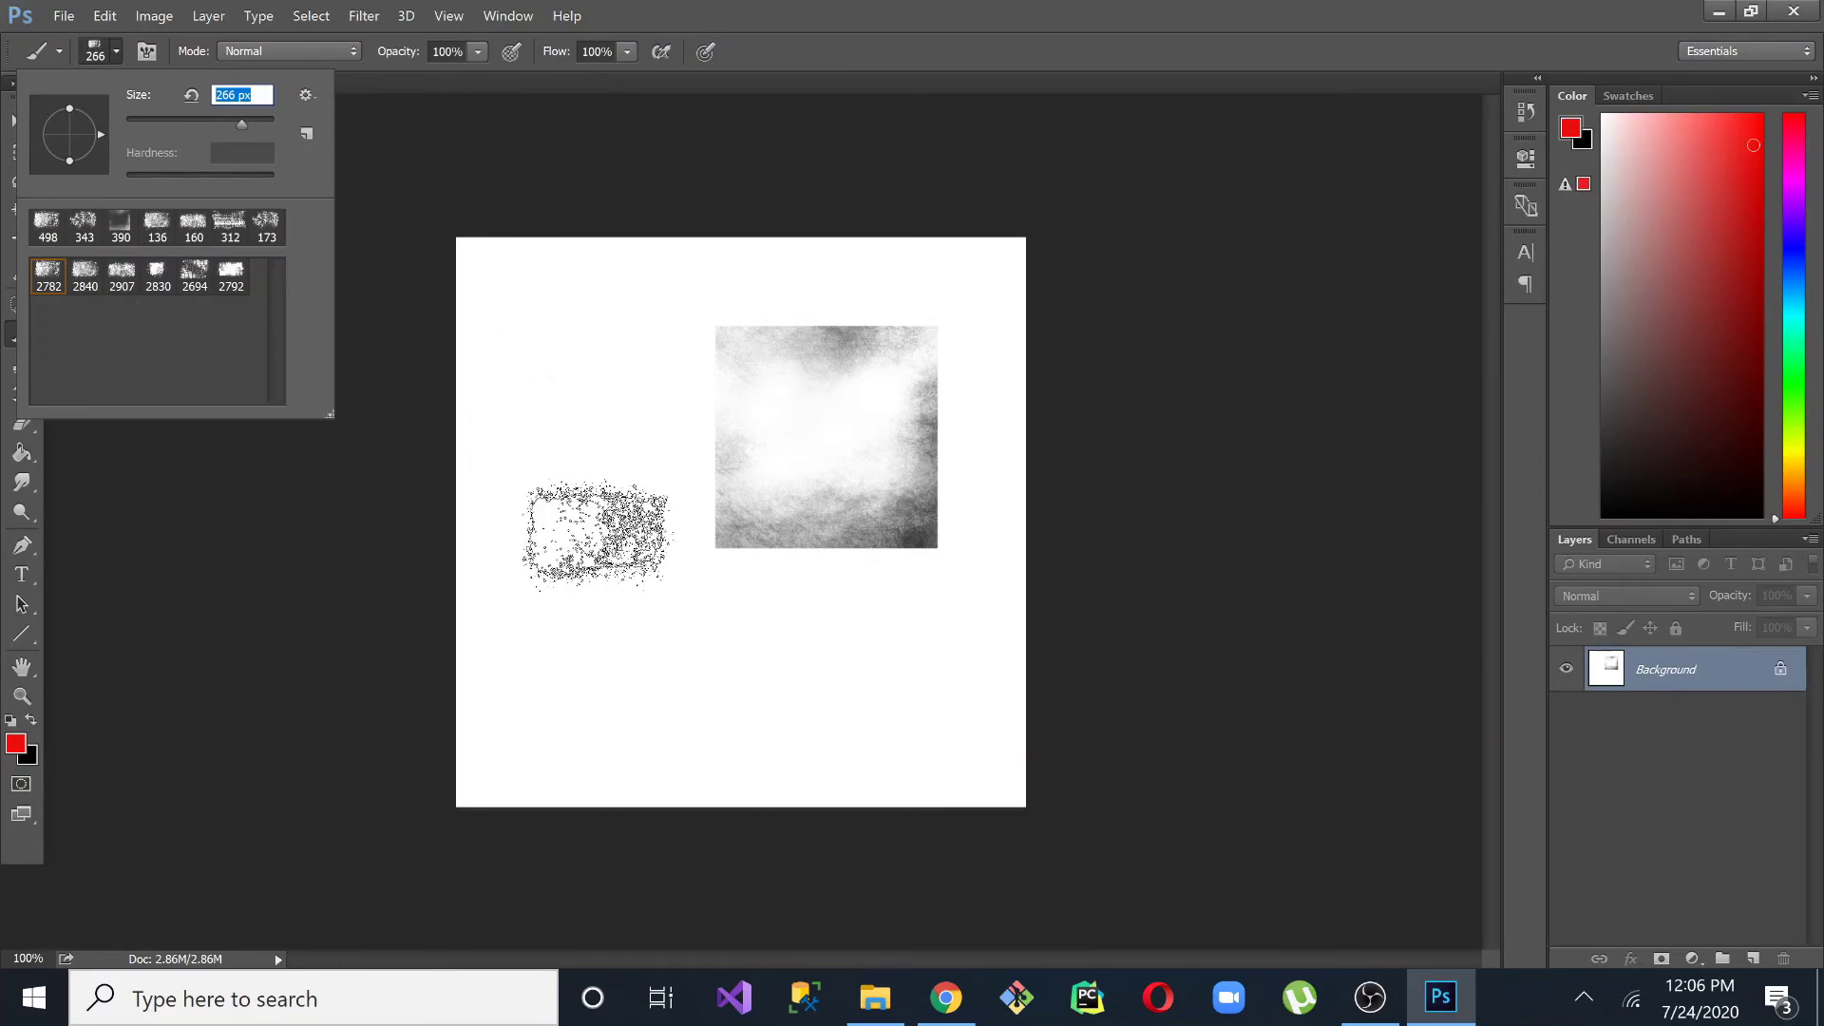
{"action": "key", "text": "Return"}
{"action": "left_click_drag", "start_coordinate": [560, 518], "coordinate": [579, 523]}
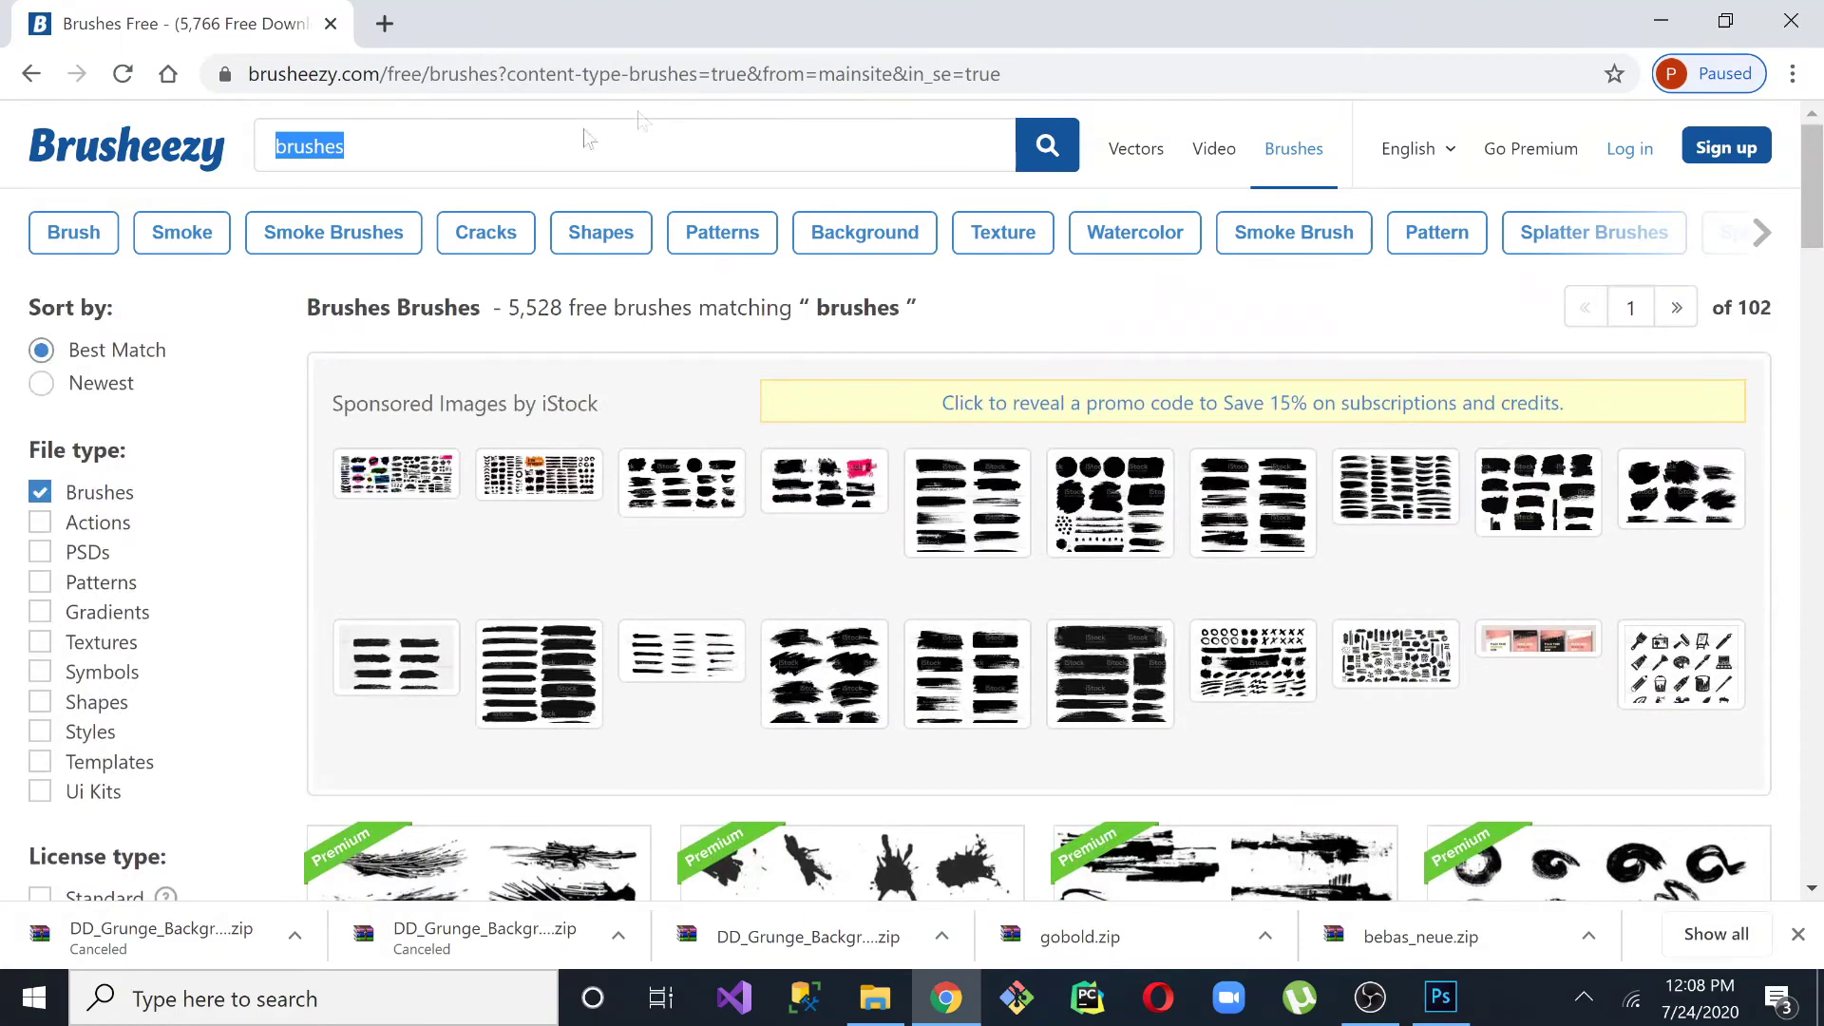
Search Brusheezy for brushes in Chrome and open the Watercolor Mask PS Brushes page.
{"action": "left_click", "coordinate": [345, 145]}
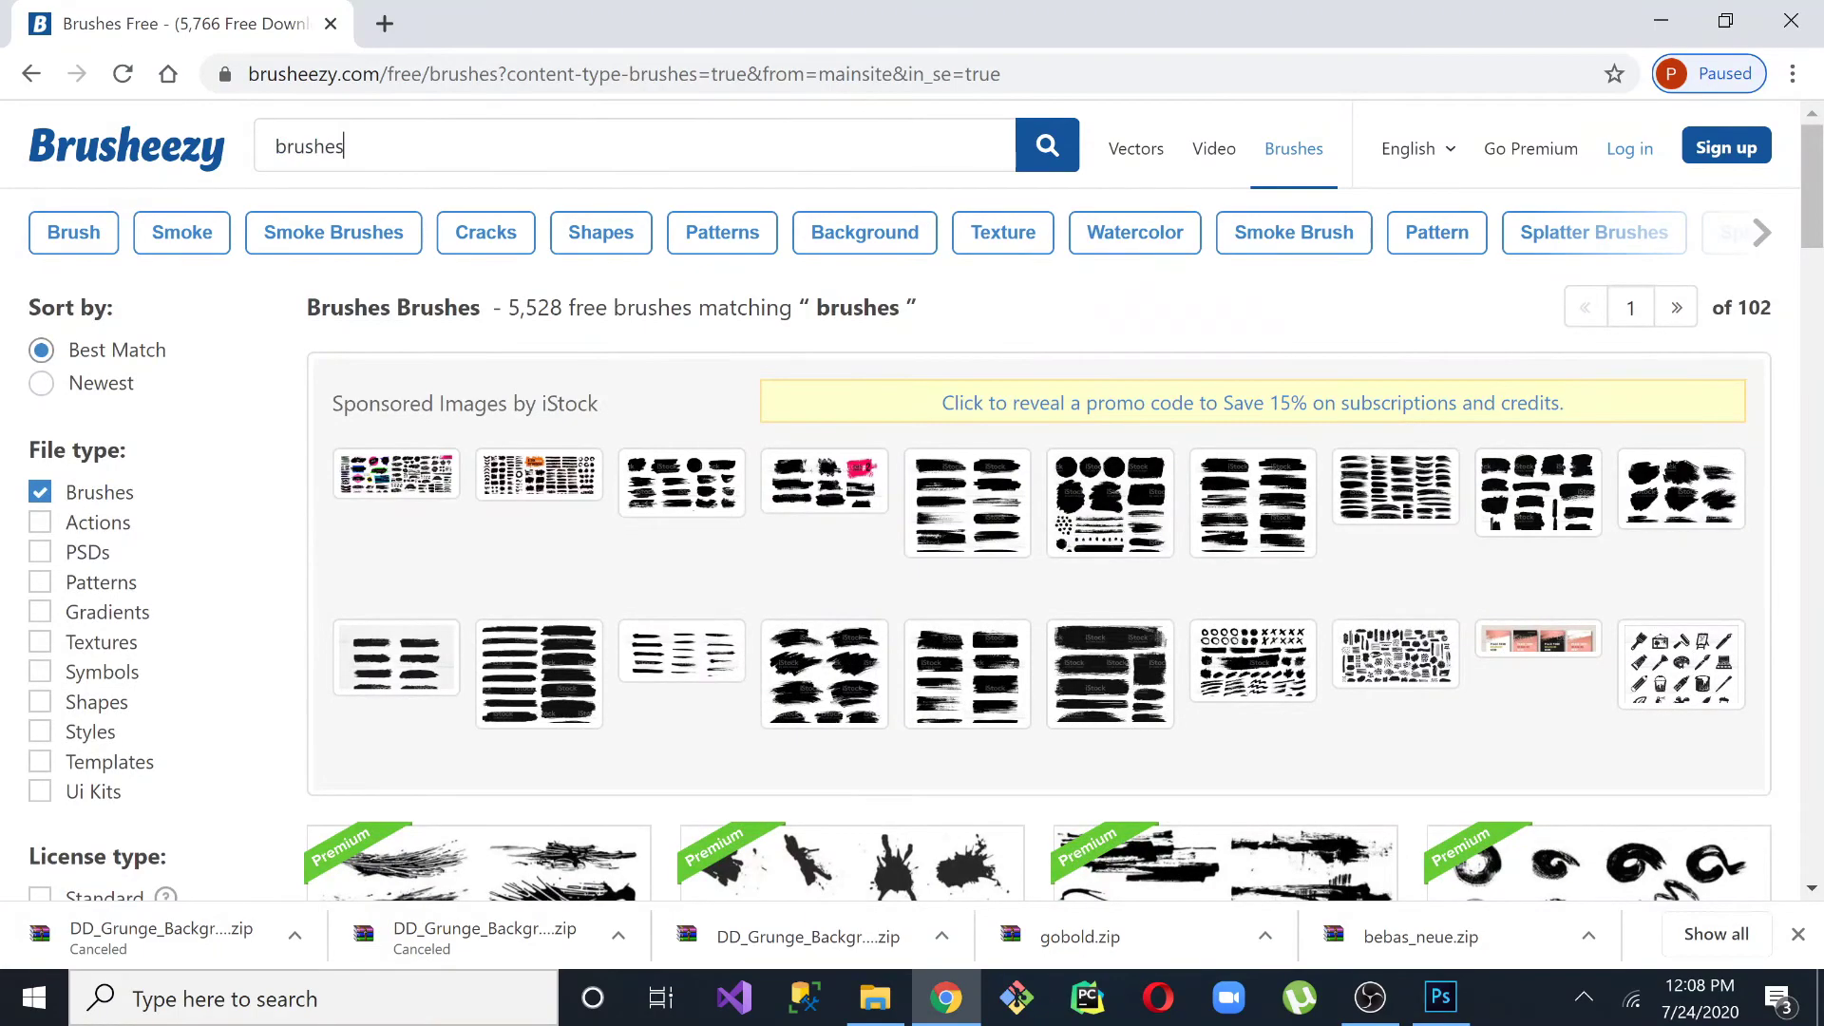
{"action": "key", "text": "Return"}
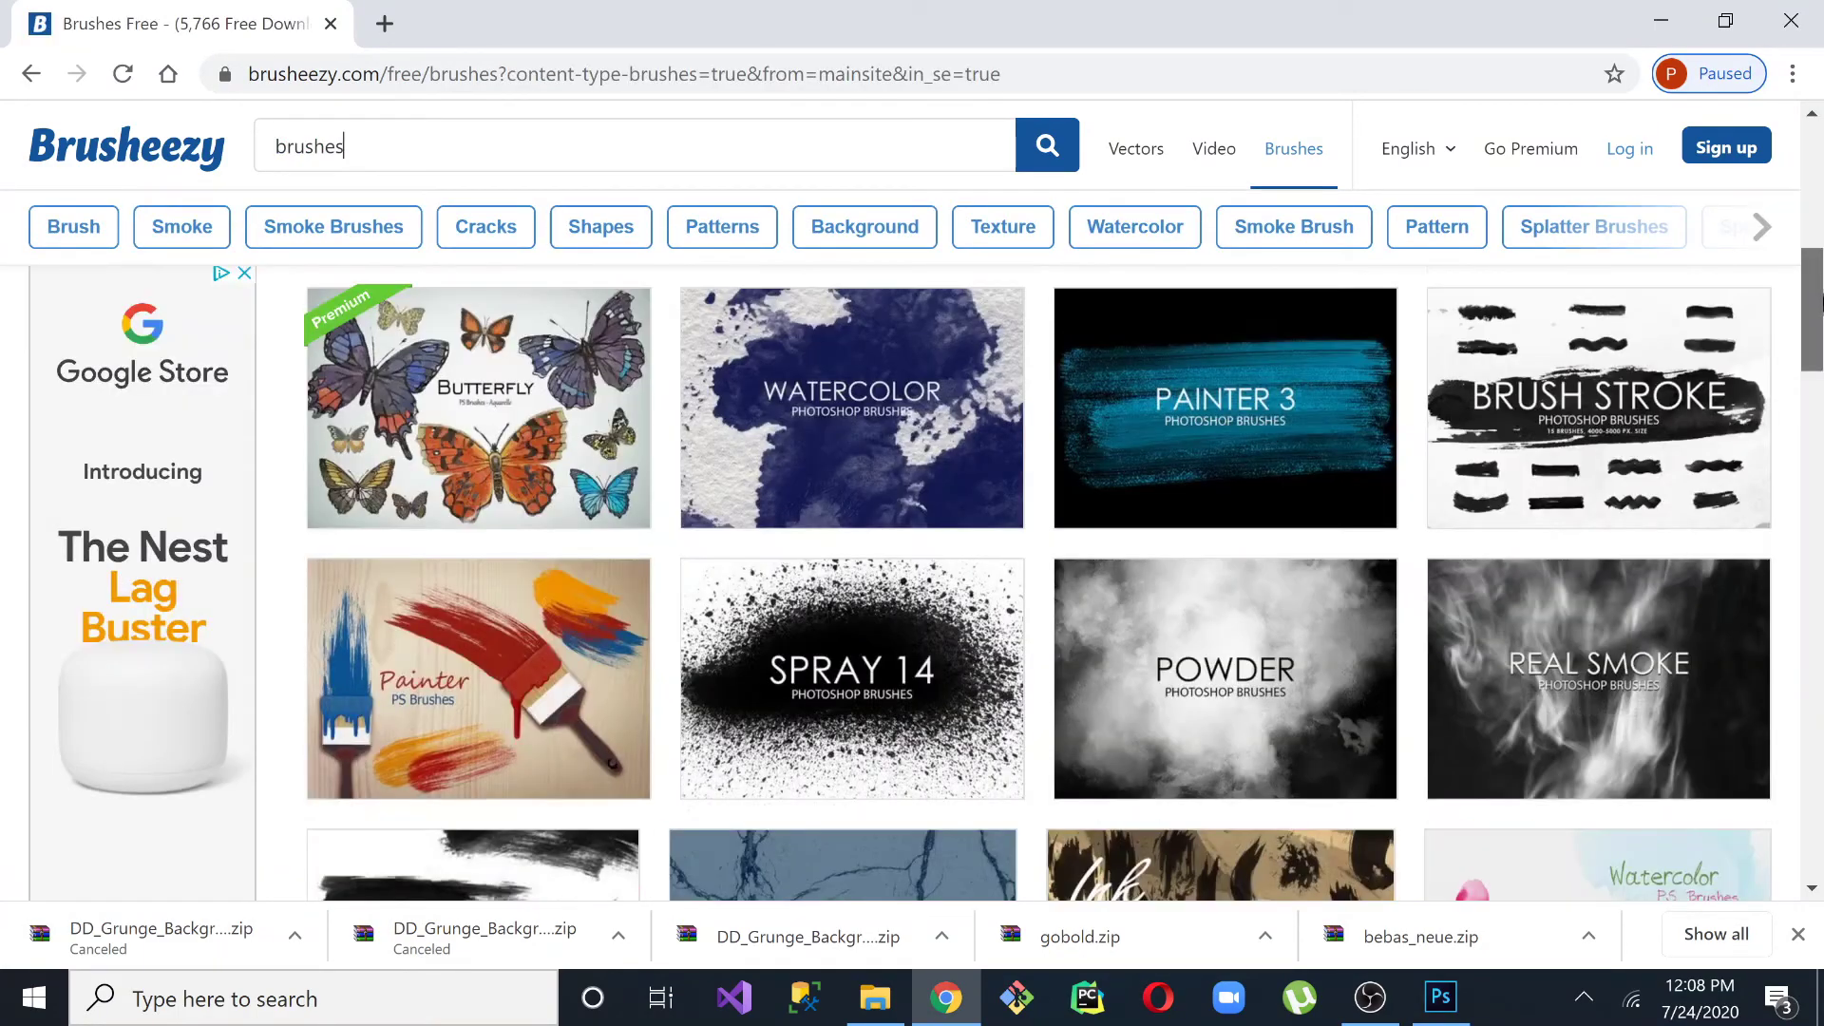
{"action": "left_click_drag", "start_coordinate": [1814, 174], "coordinate": [1815, 403]}
{"action": "left_click", "coordinate": [814, 514]}
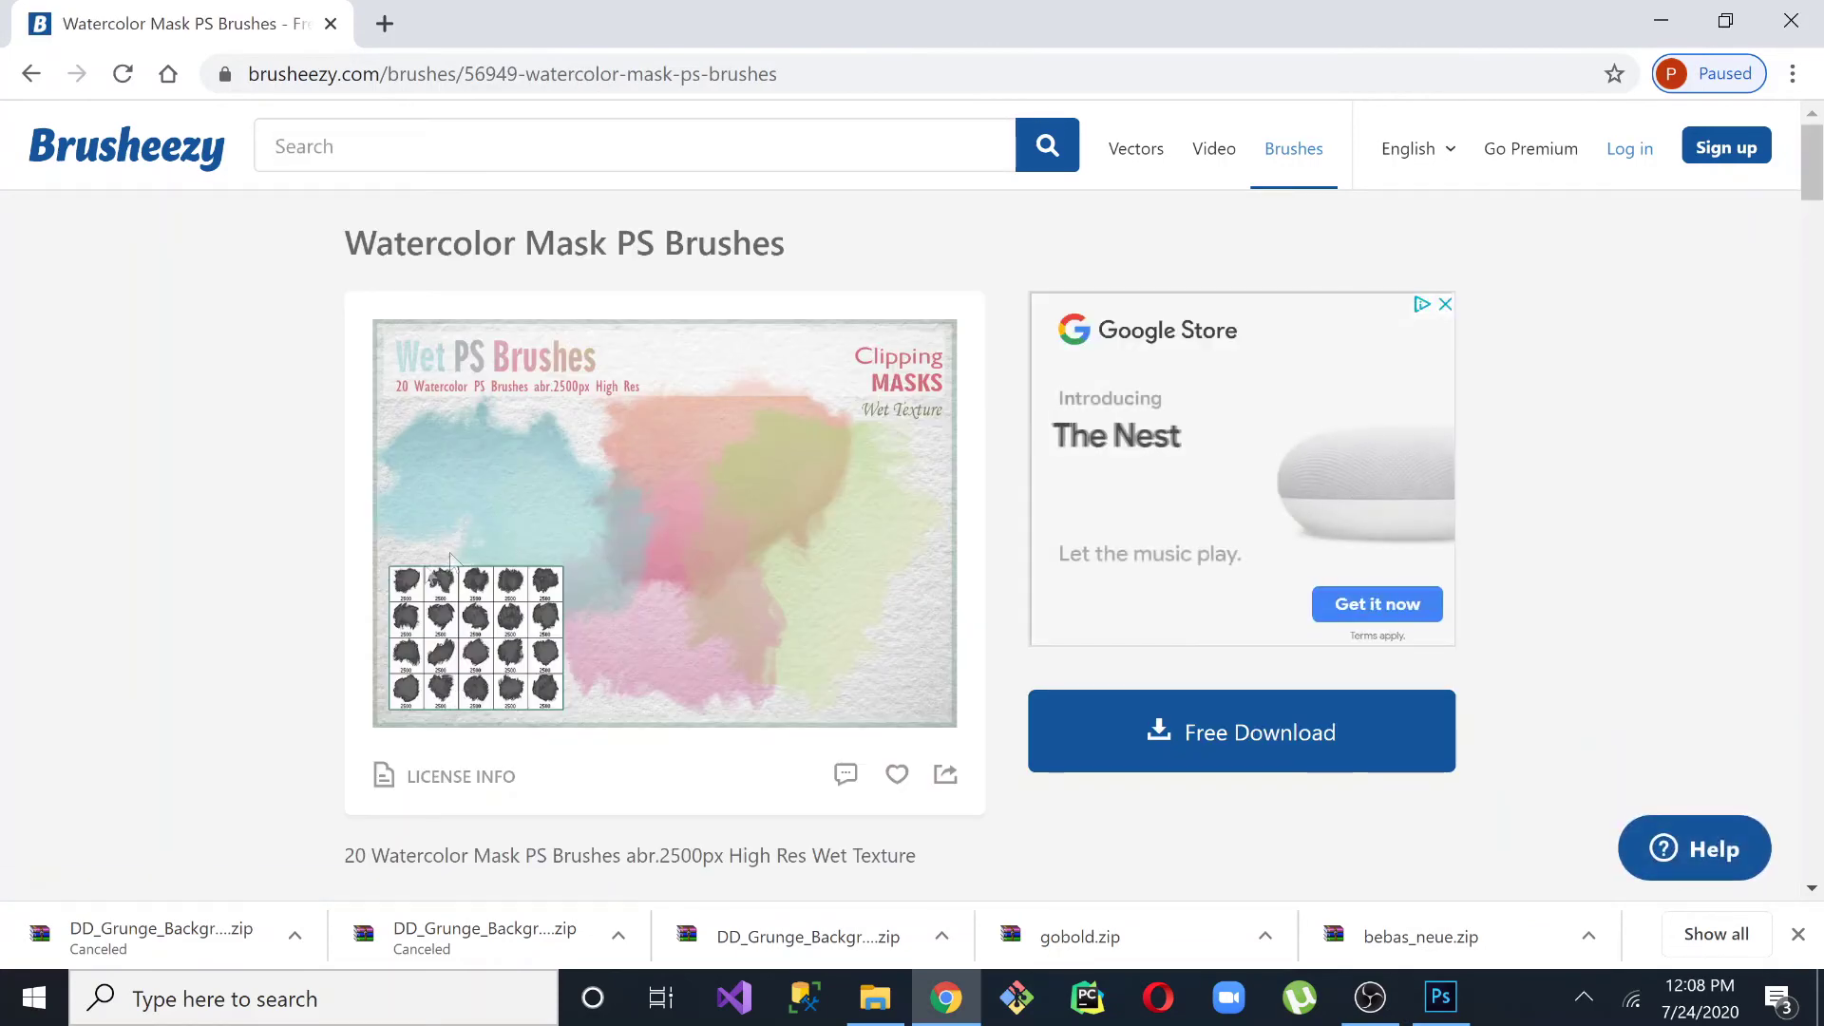
Download the Watercolor Mask PS Brushes set for free, dismissing the account sign-up offer.
{"action": "left_click", "coordinate": [1183, 737]}
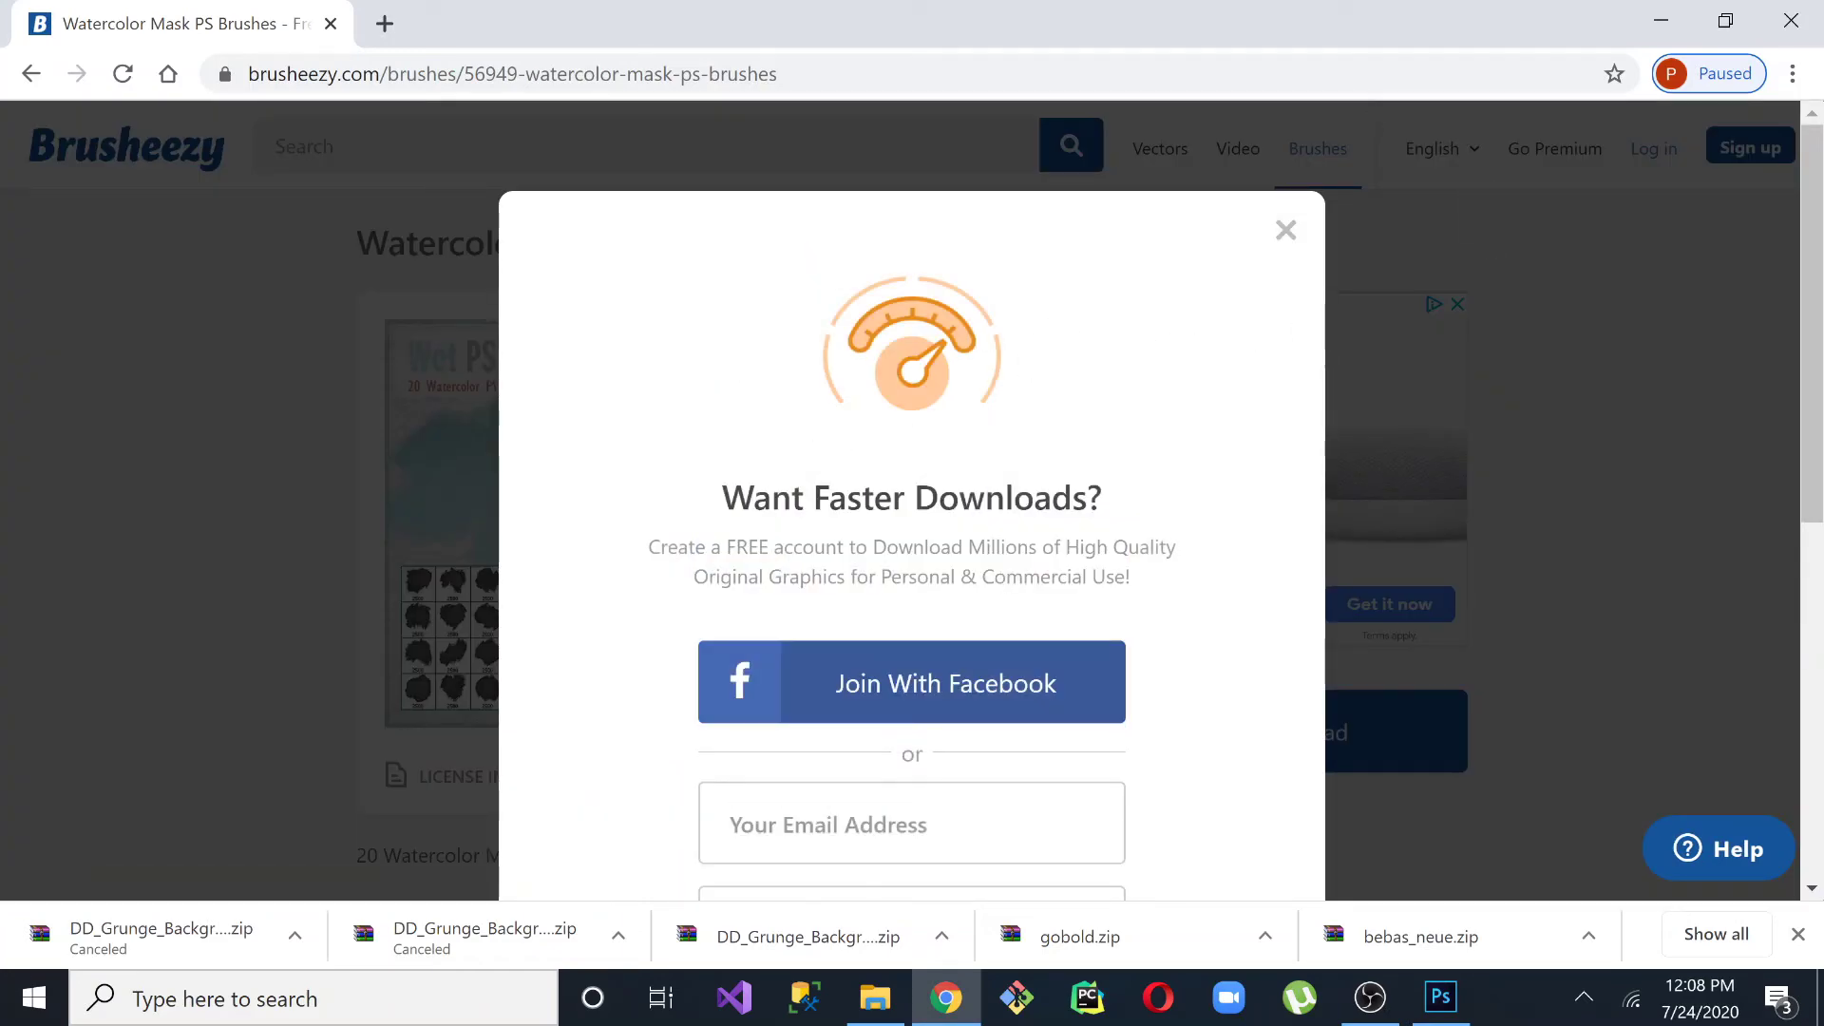
{"action": "left_click", "coordinate": [1286, 231]}
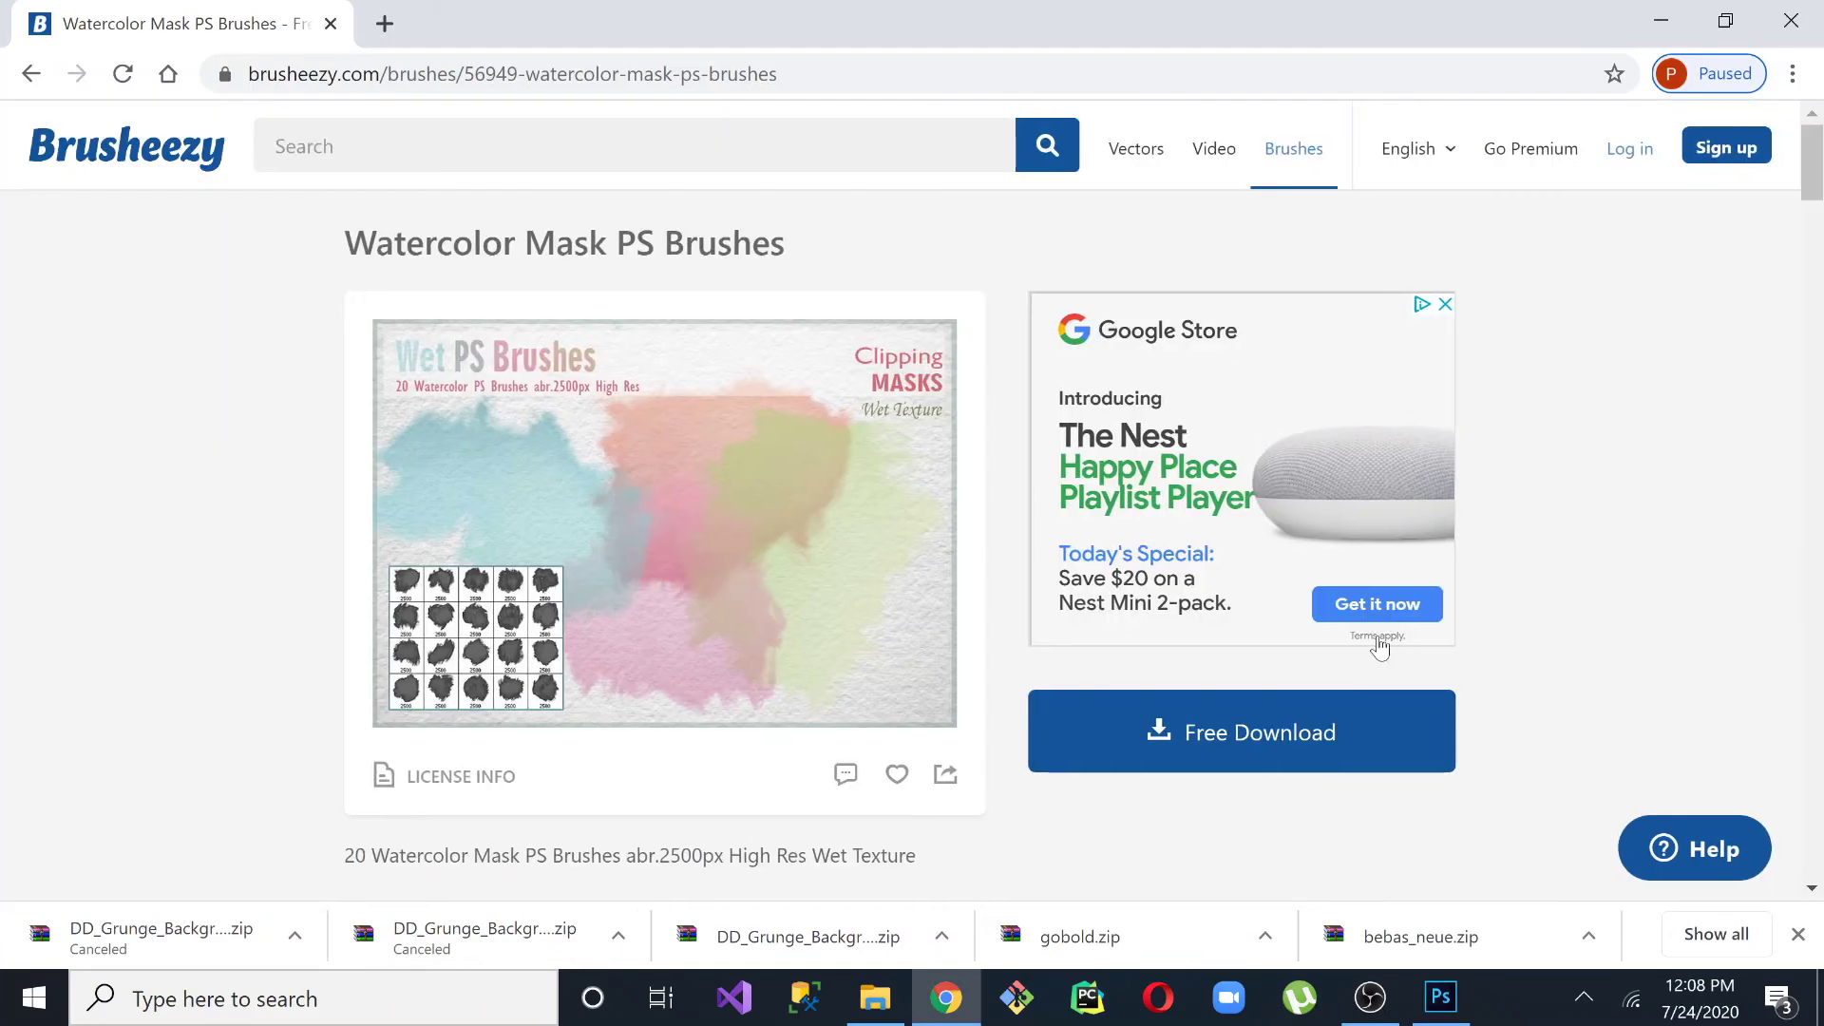
{"action": "left_click", "coordinate": [1193, 751]}
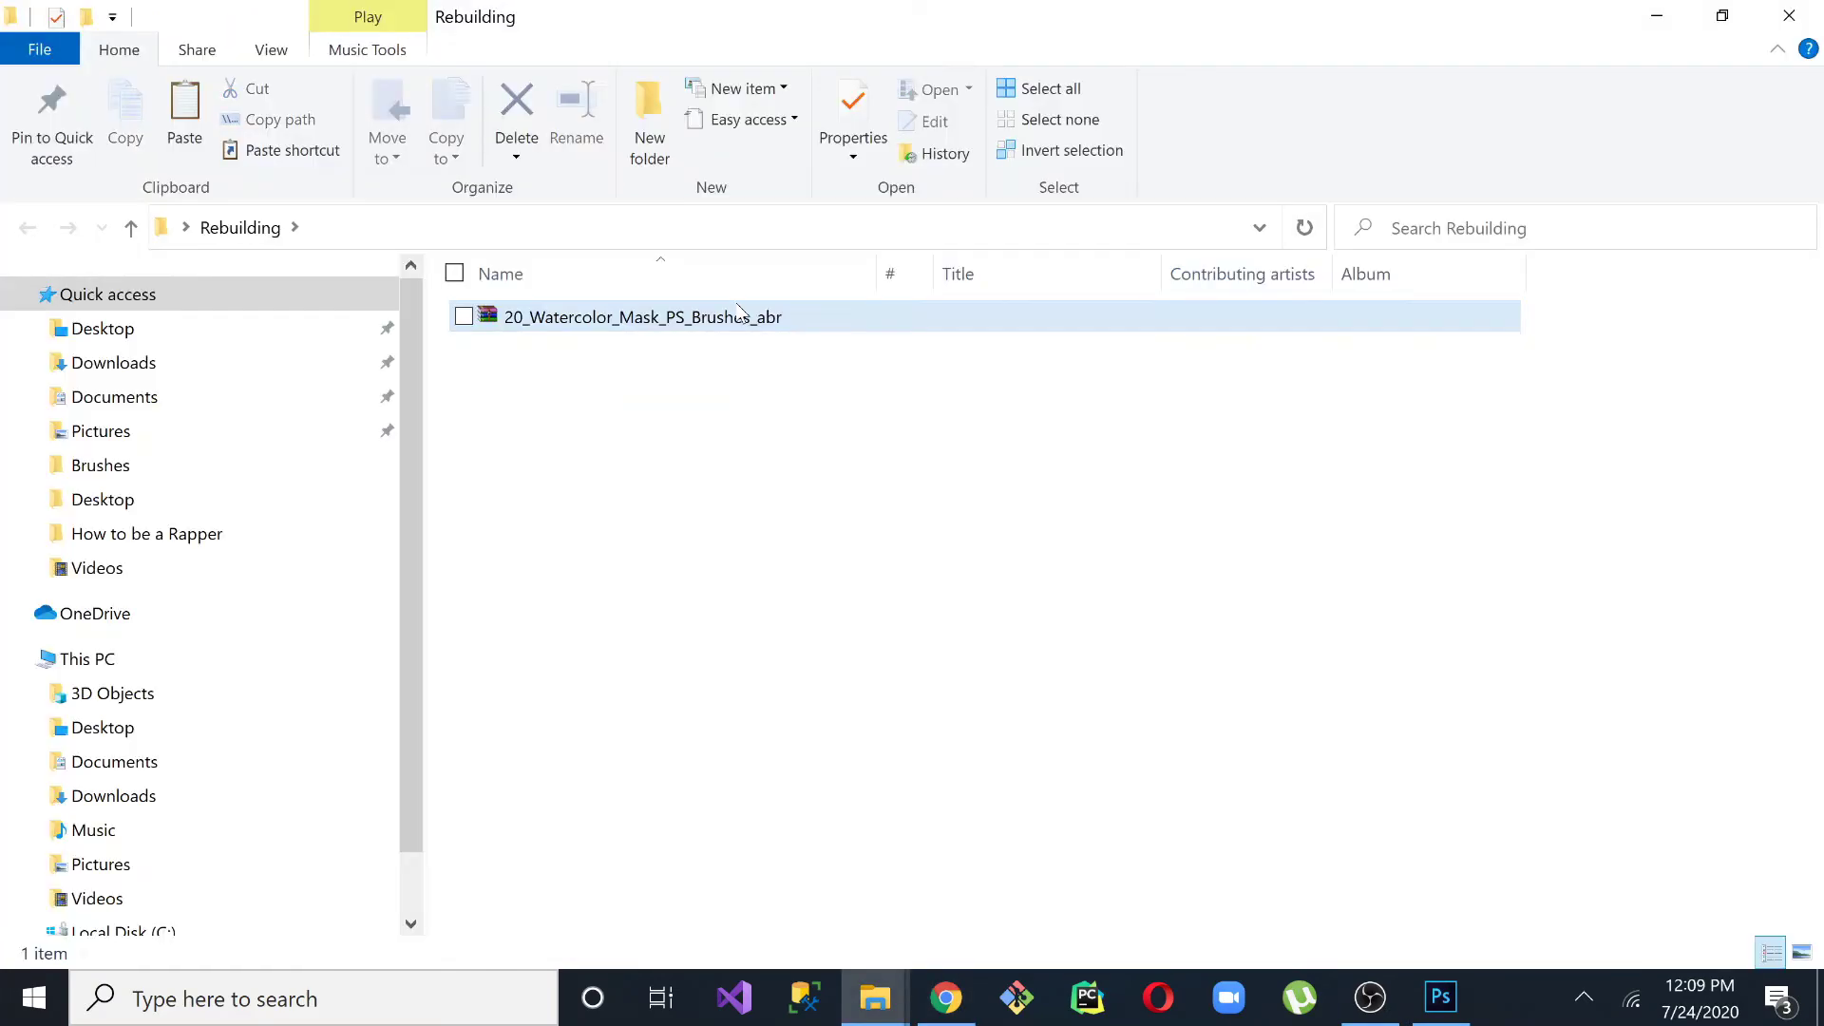
Extract the 20_Watercolor_Mask_PS_Brushes_abr archive in the Rebuilding folder and copy the 20 Watercolor Mask Brushes file from the extracted folder.
{"action": "left_click", "coordinate": [739, 311]}
{"action": "right_click", "coordinate": [739, 312]}
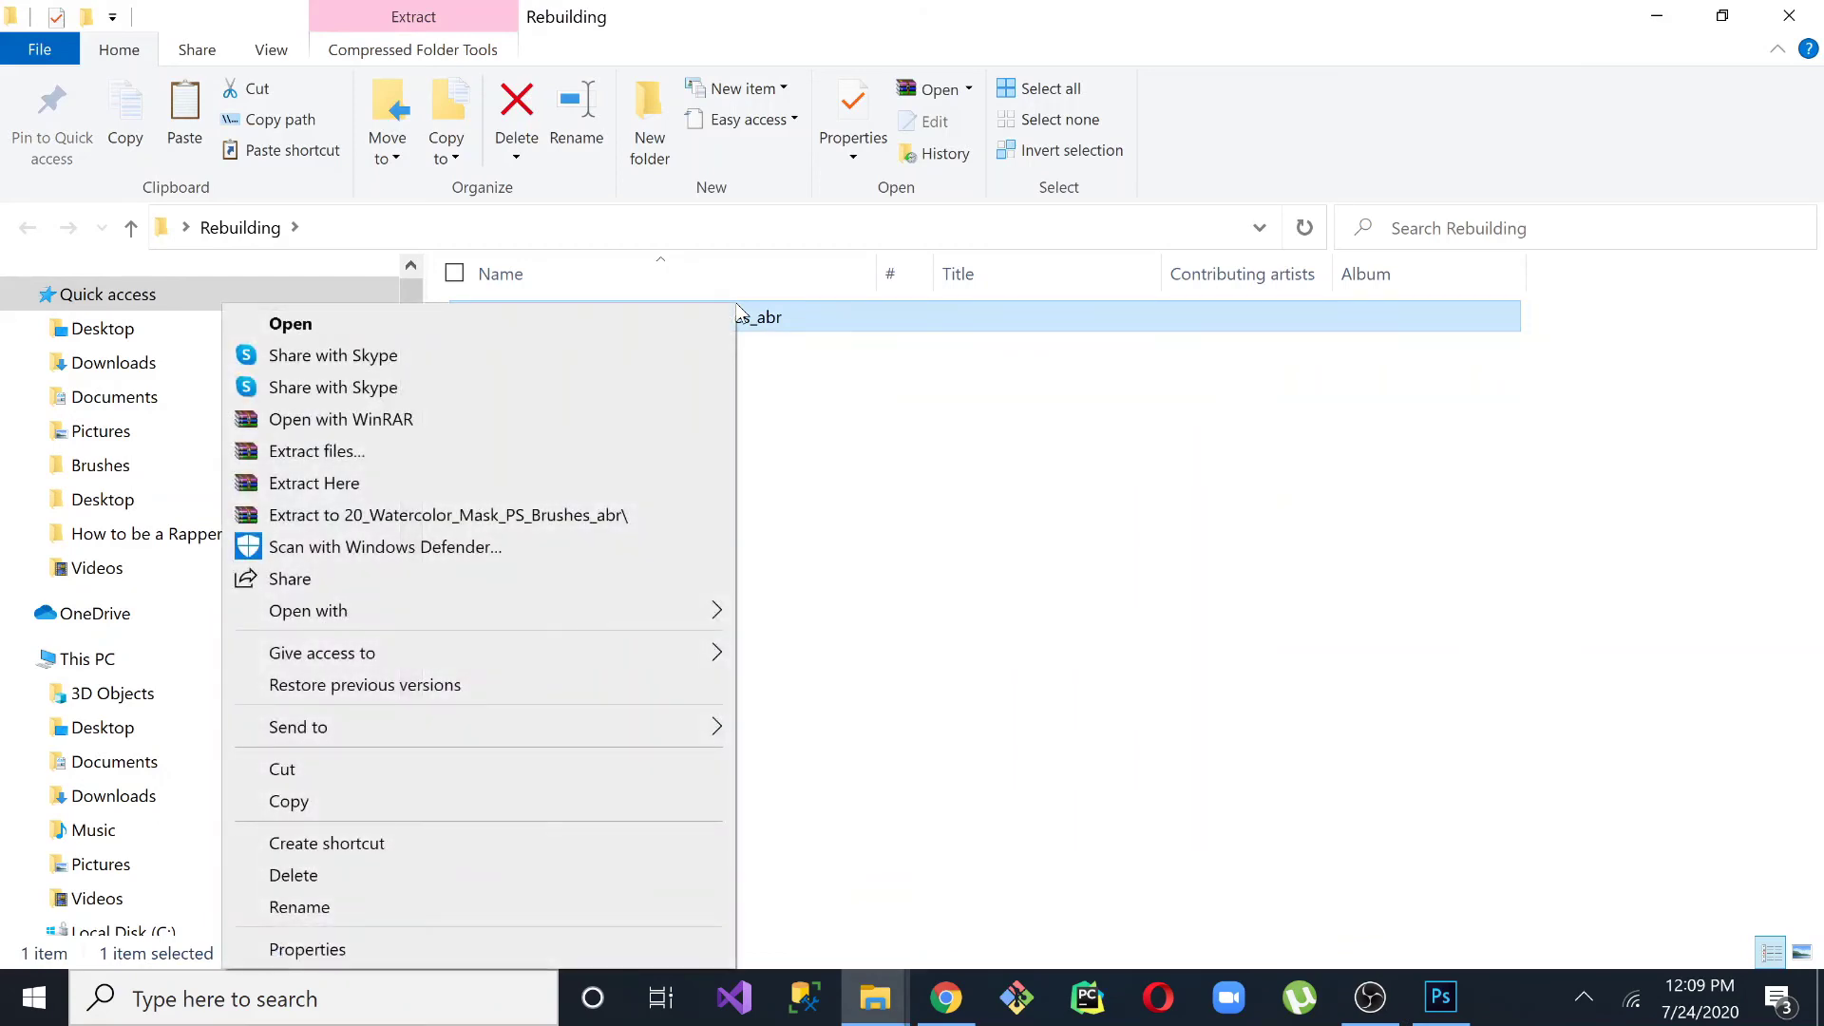
{"action": "left_click", "coordinate": [403, 485]}
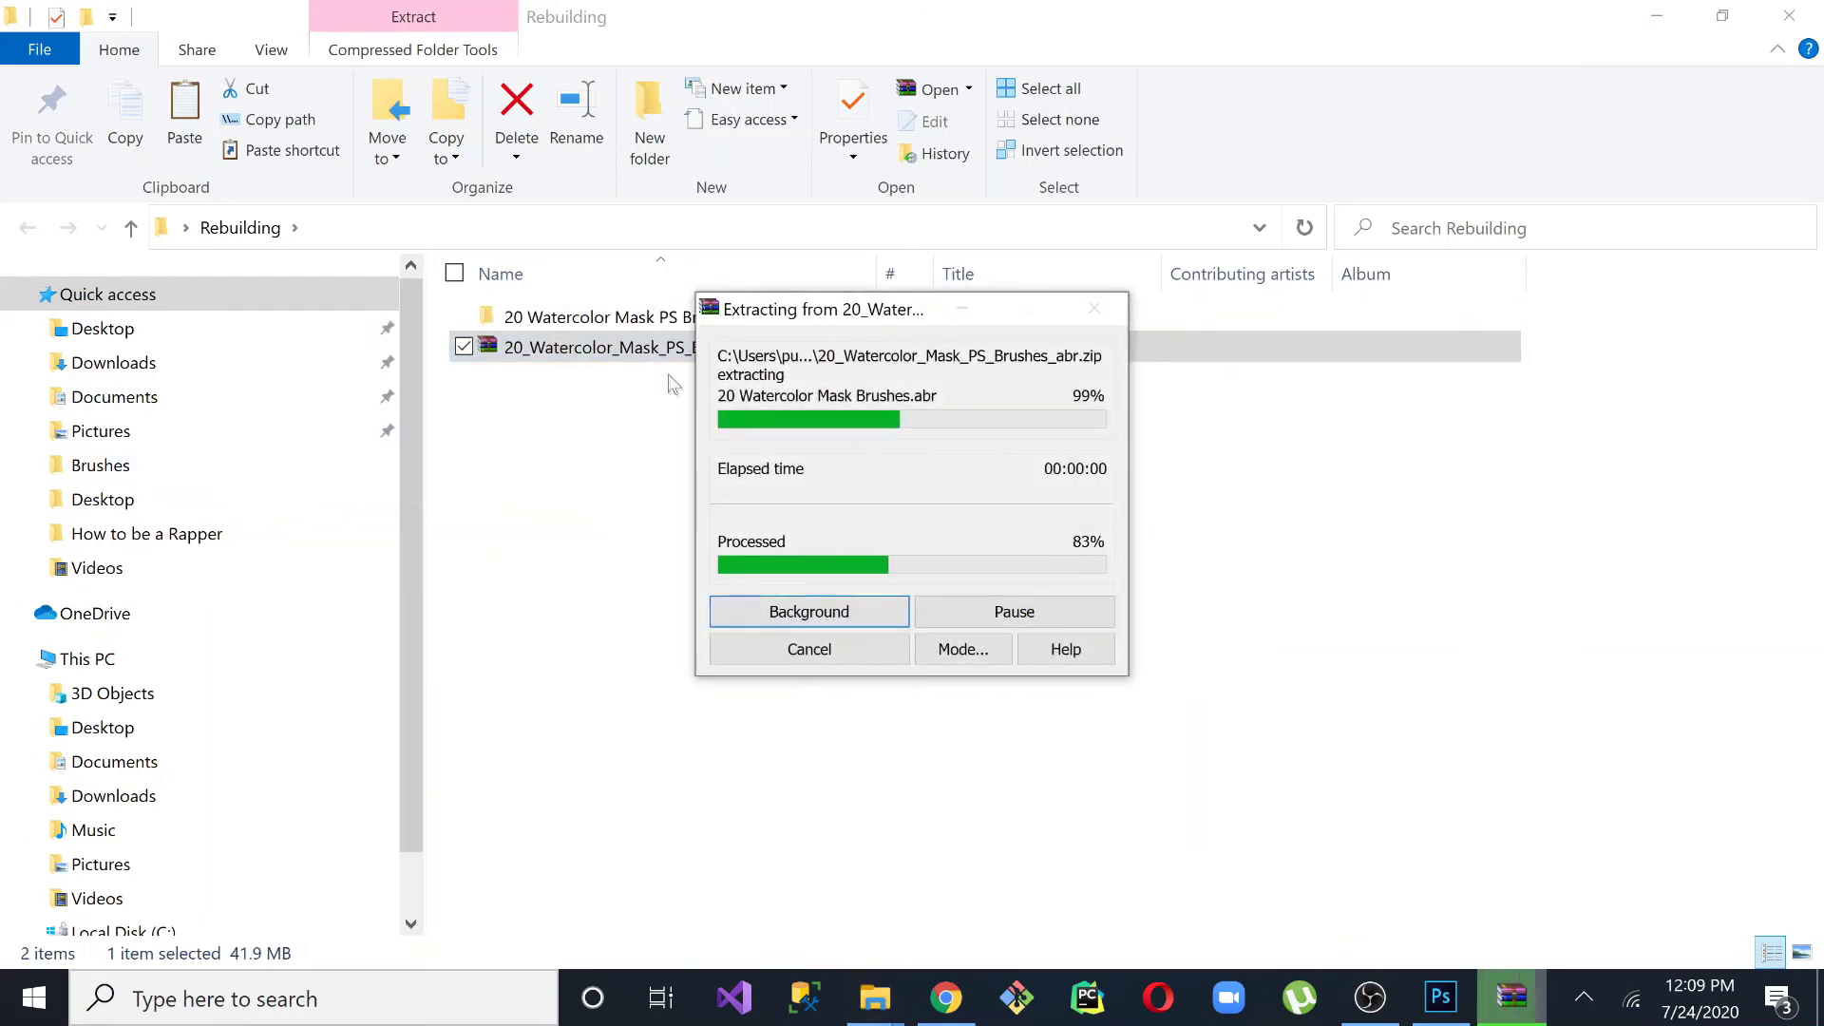
{"action": "double_click", "coordinate": [646, 321]}
{"action": "right_click", "coordinate": [571, 321]}
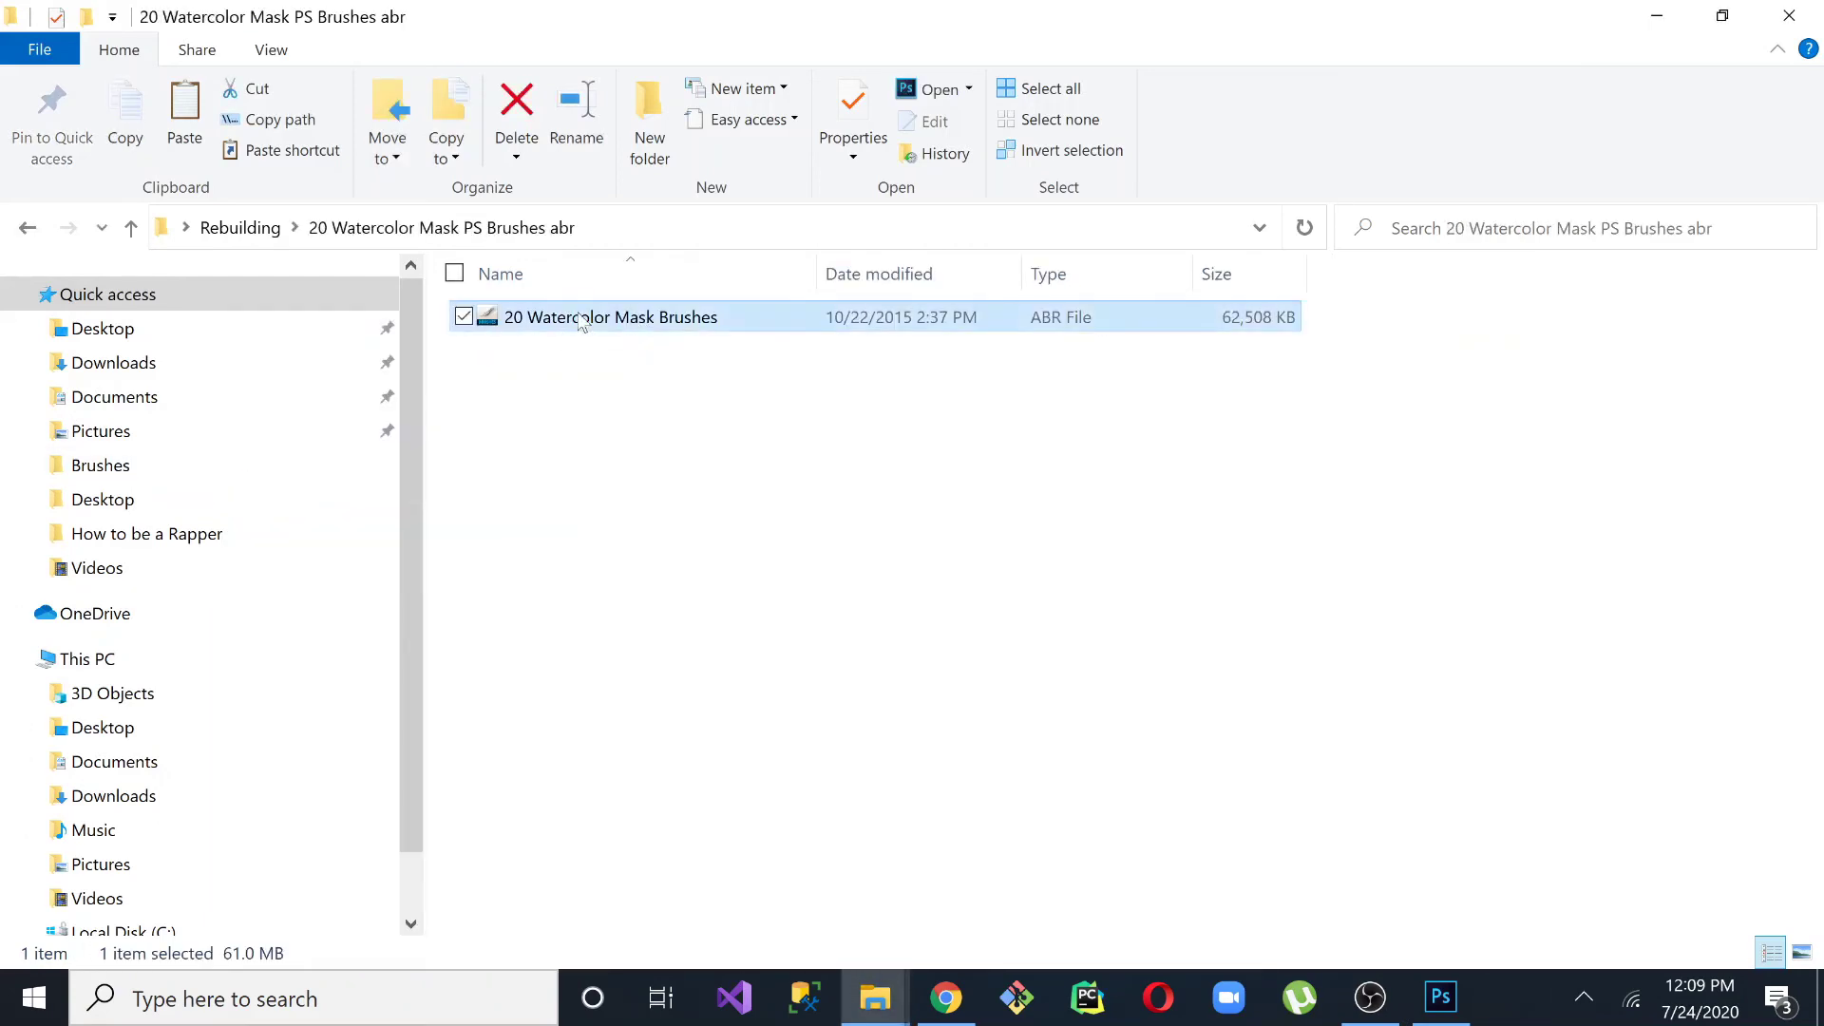
{"action": "left_click", "coordinate": [299, 804]}
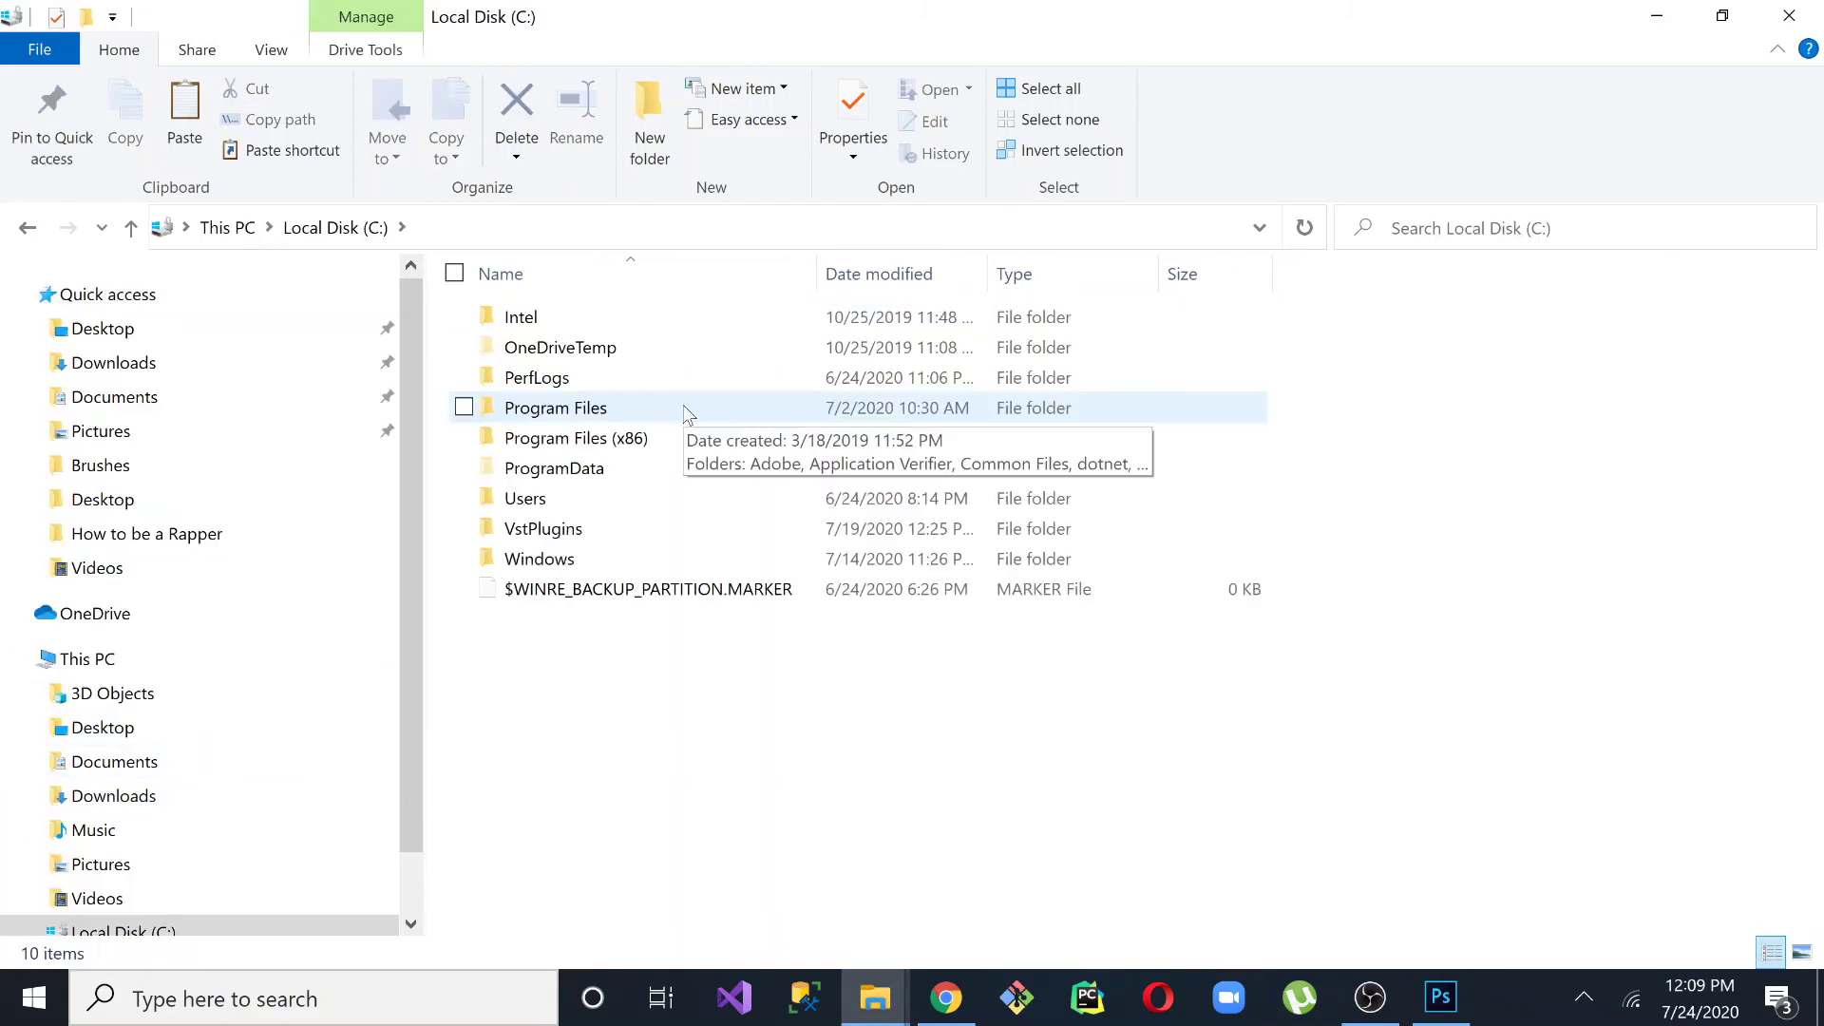
Paste the 20 Watercolor Mask Brushes file into the Presets\Brushes folder of Adobe Photoshop CC 2015 under Program Files.
{"action": "double_click", "coordinate": [684, 409]}
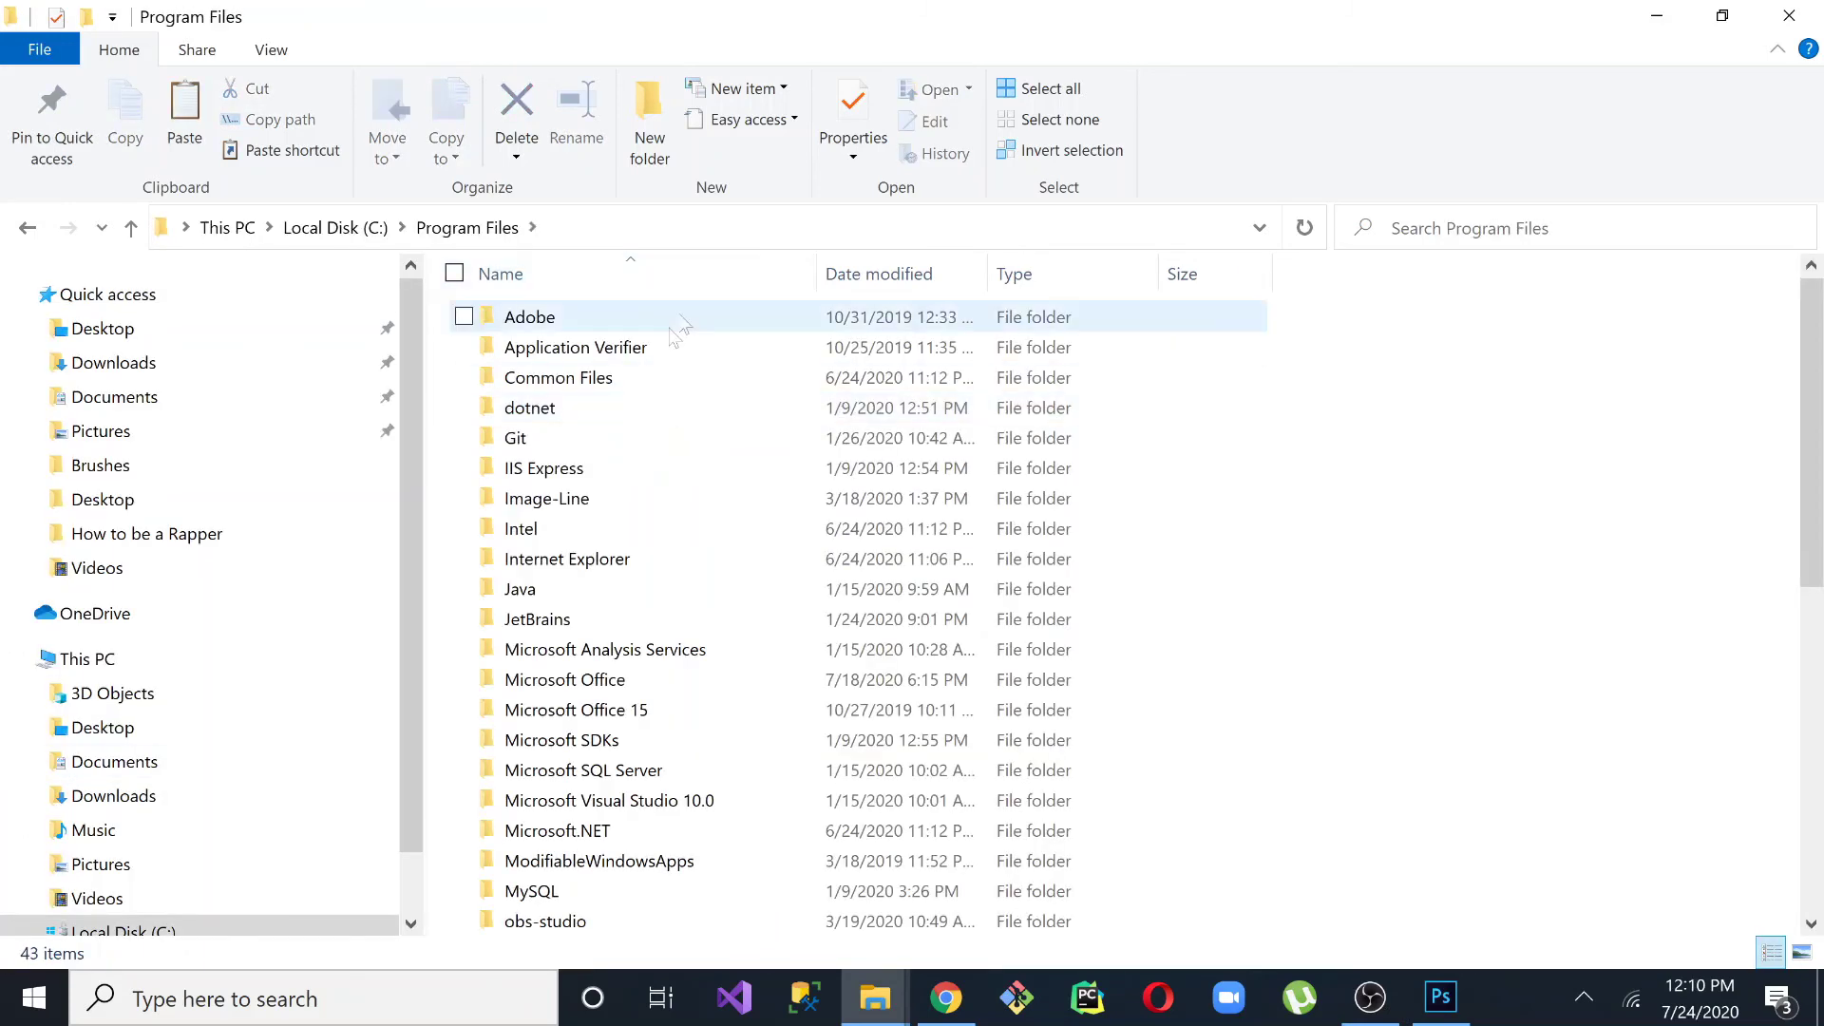
{"action": "double_click", "coordinate": [603, 323]}
{"action": "double_click", "coordinate": [611, 317]}
{"action": "left_click", "coordinate": [591, 530]}
{"action": "double_click", "coordinate": [591, 530]}
{"action": "double_click", "coordinate": [613, 438]}
{"action": "key", "text": "ctrl+v"}
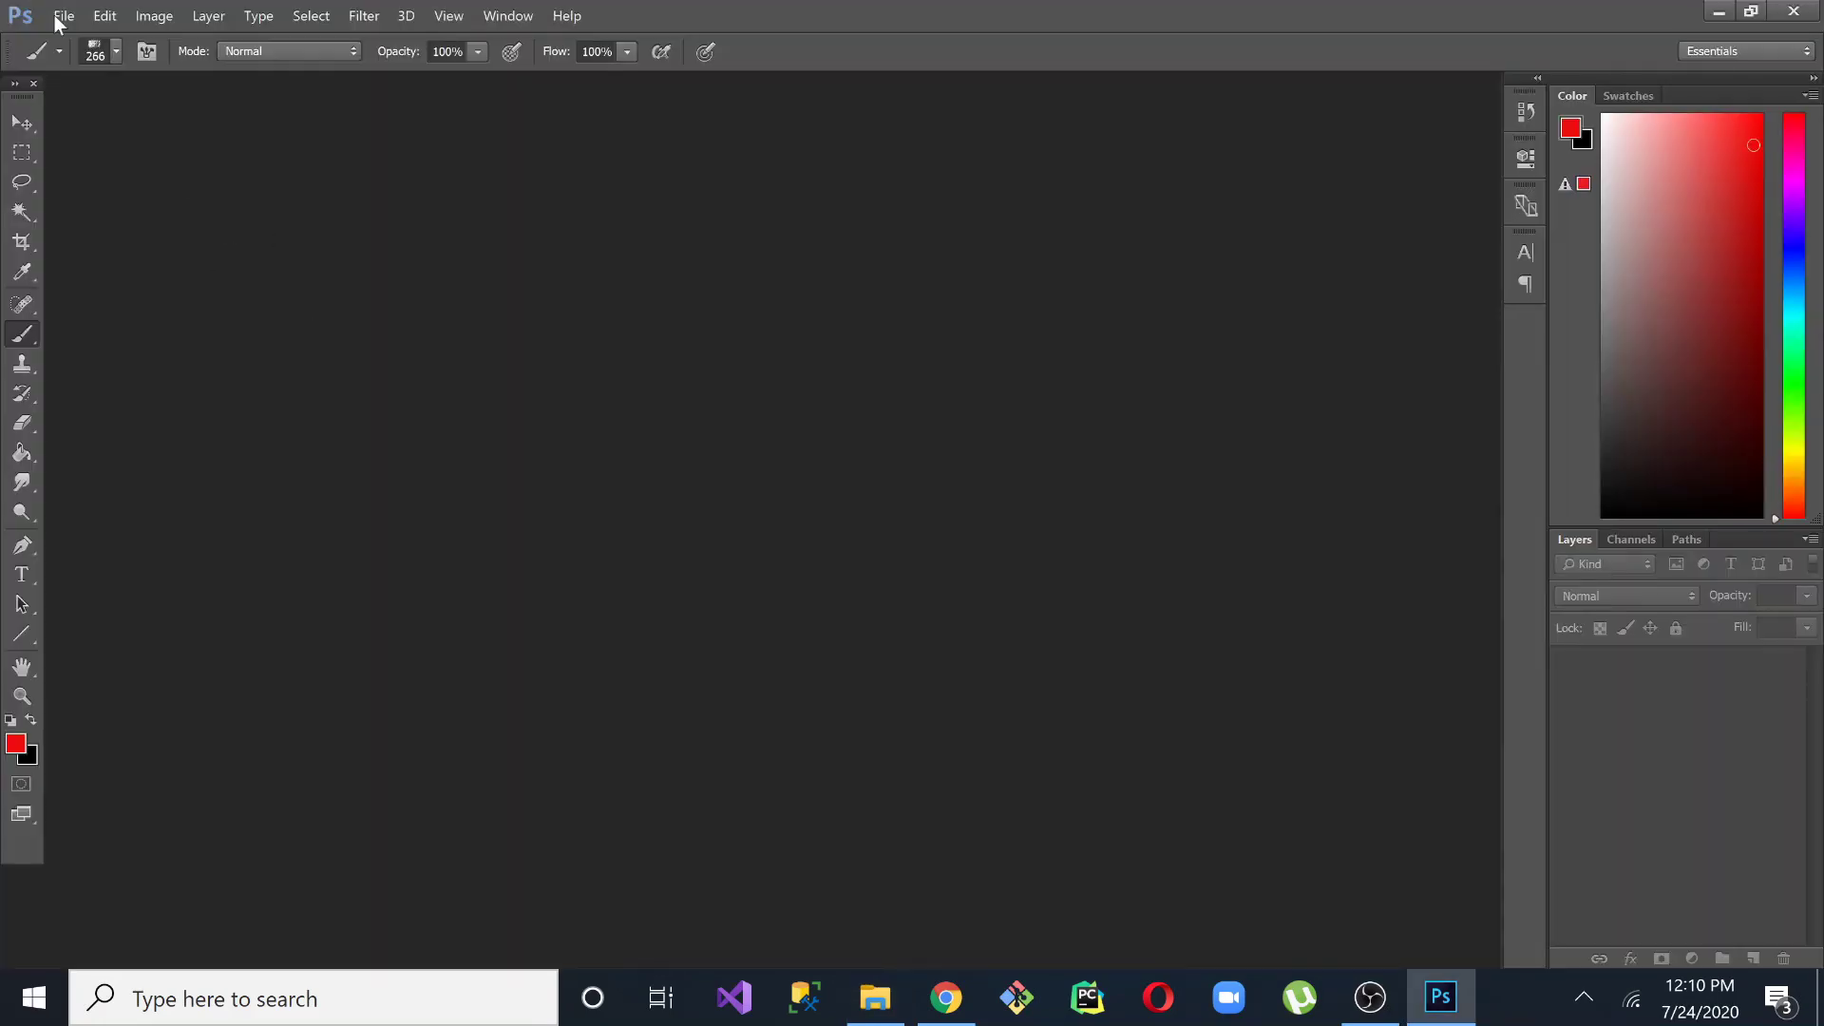
Create a new blank white document in Photoshop.
{"action": "left_click", "coordinate": [59, 16]}
{"action": "left_click", "coordinate": [69, 40]}
{"action": "key", "text": "Escape"}
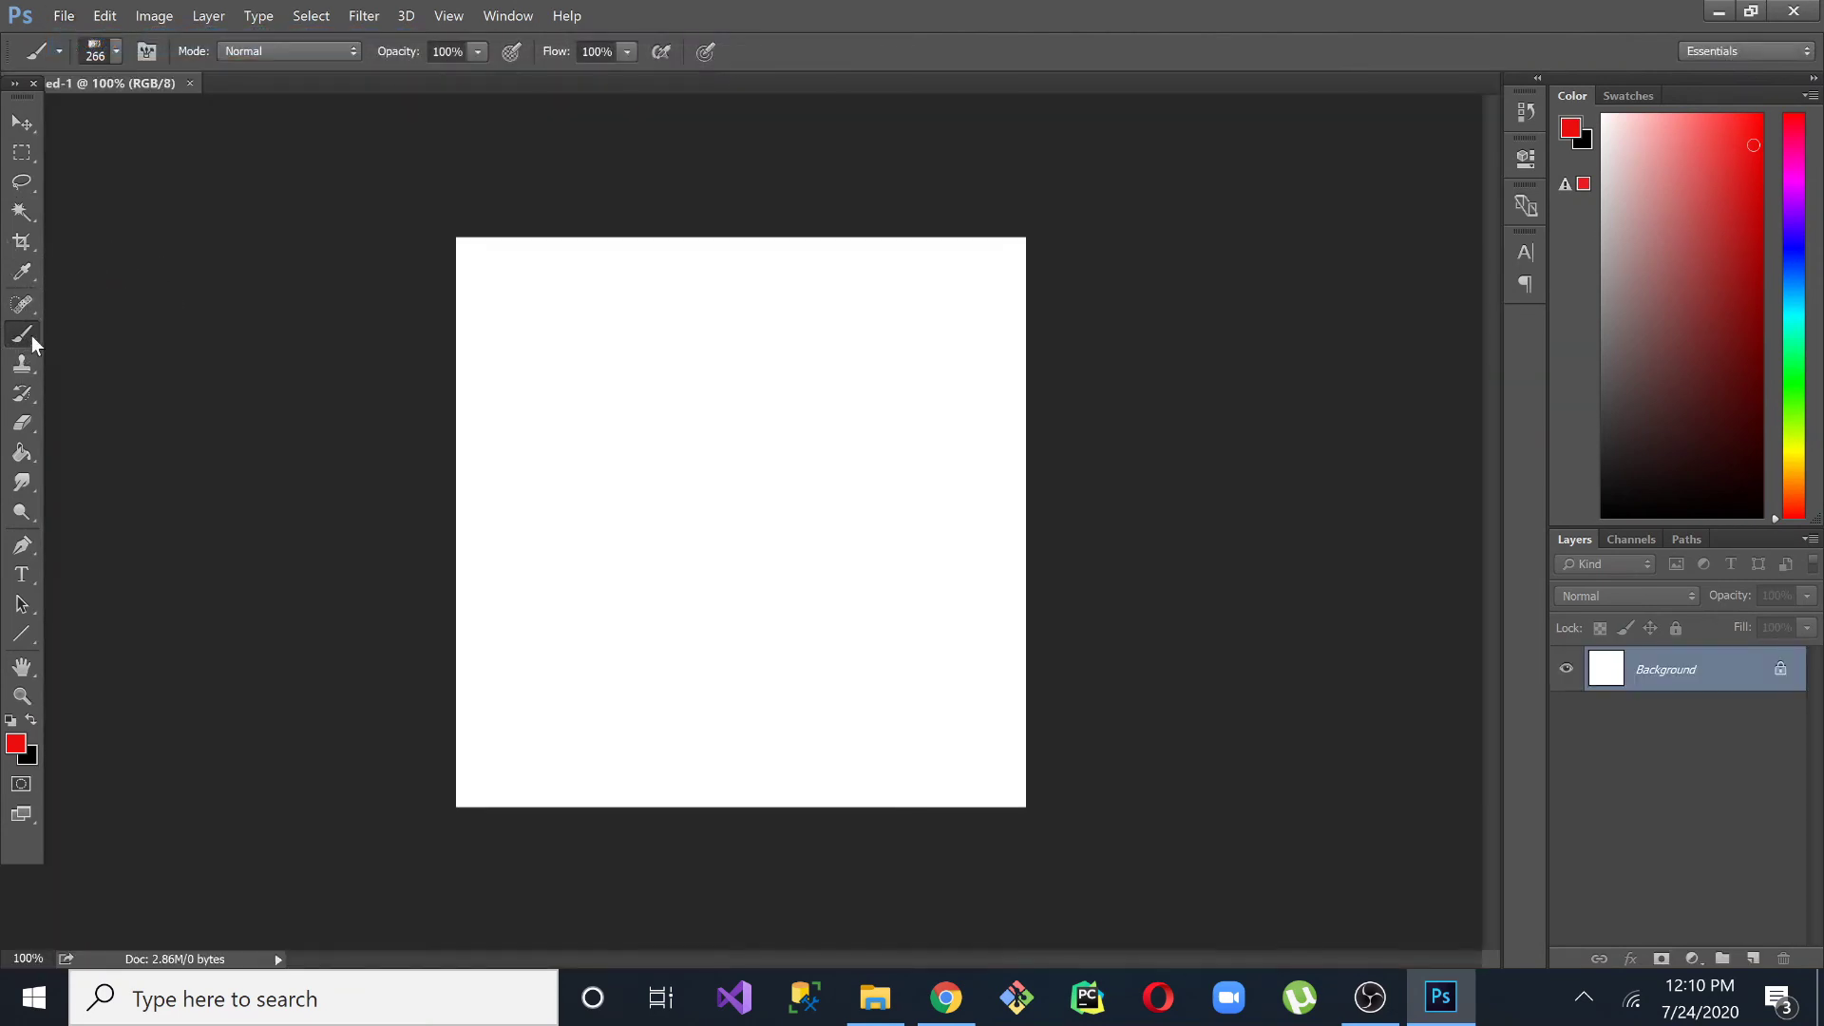
Replace the current brushes with the 20 Watercolor Mask Brushes set.
{"action": "left_click", "coordinate": [115, 52]}
{"action": "left_click", "coordinate": [302, 99]}
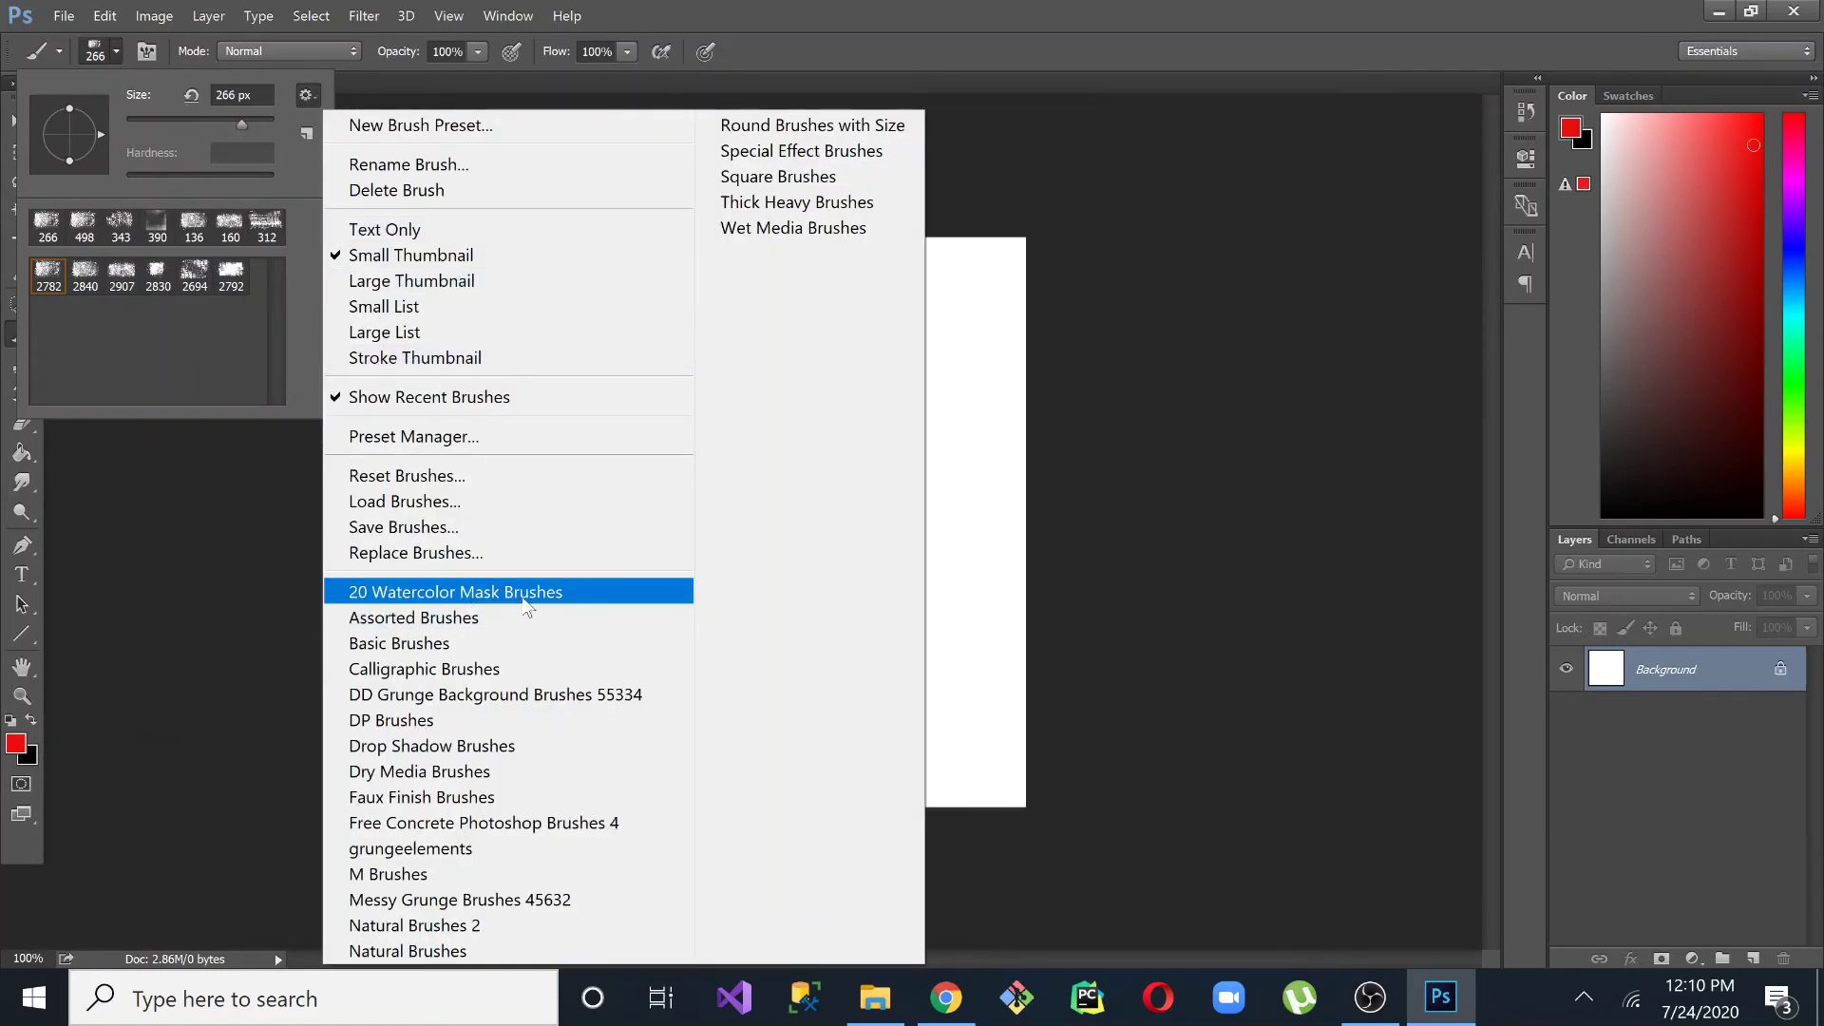
{"action": "left_click", "coordinate": [524, 599]}
{"action": "left_click", "coordinate": [825, 392]}
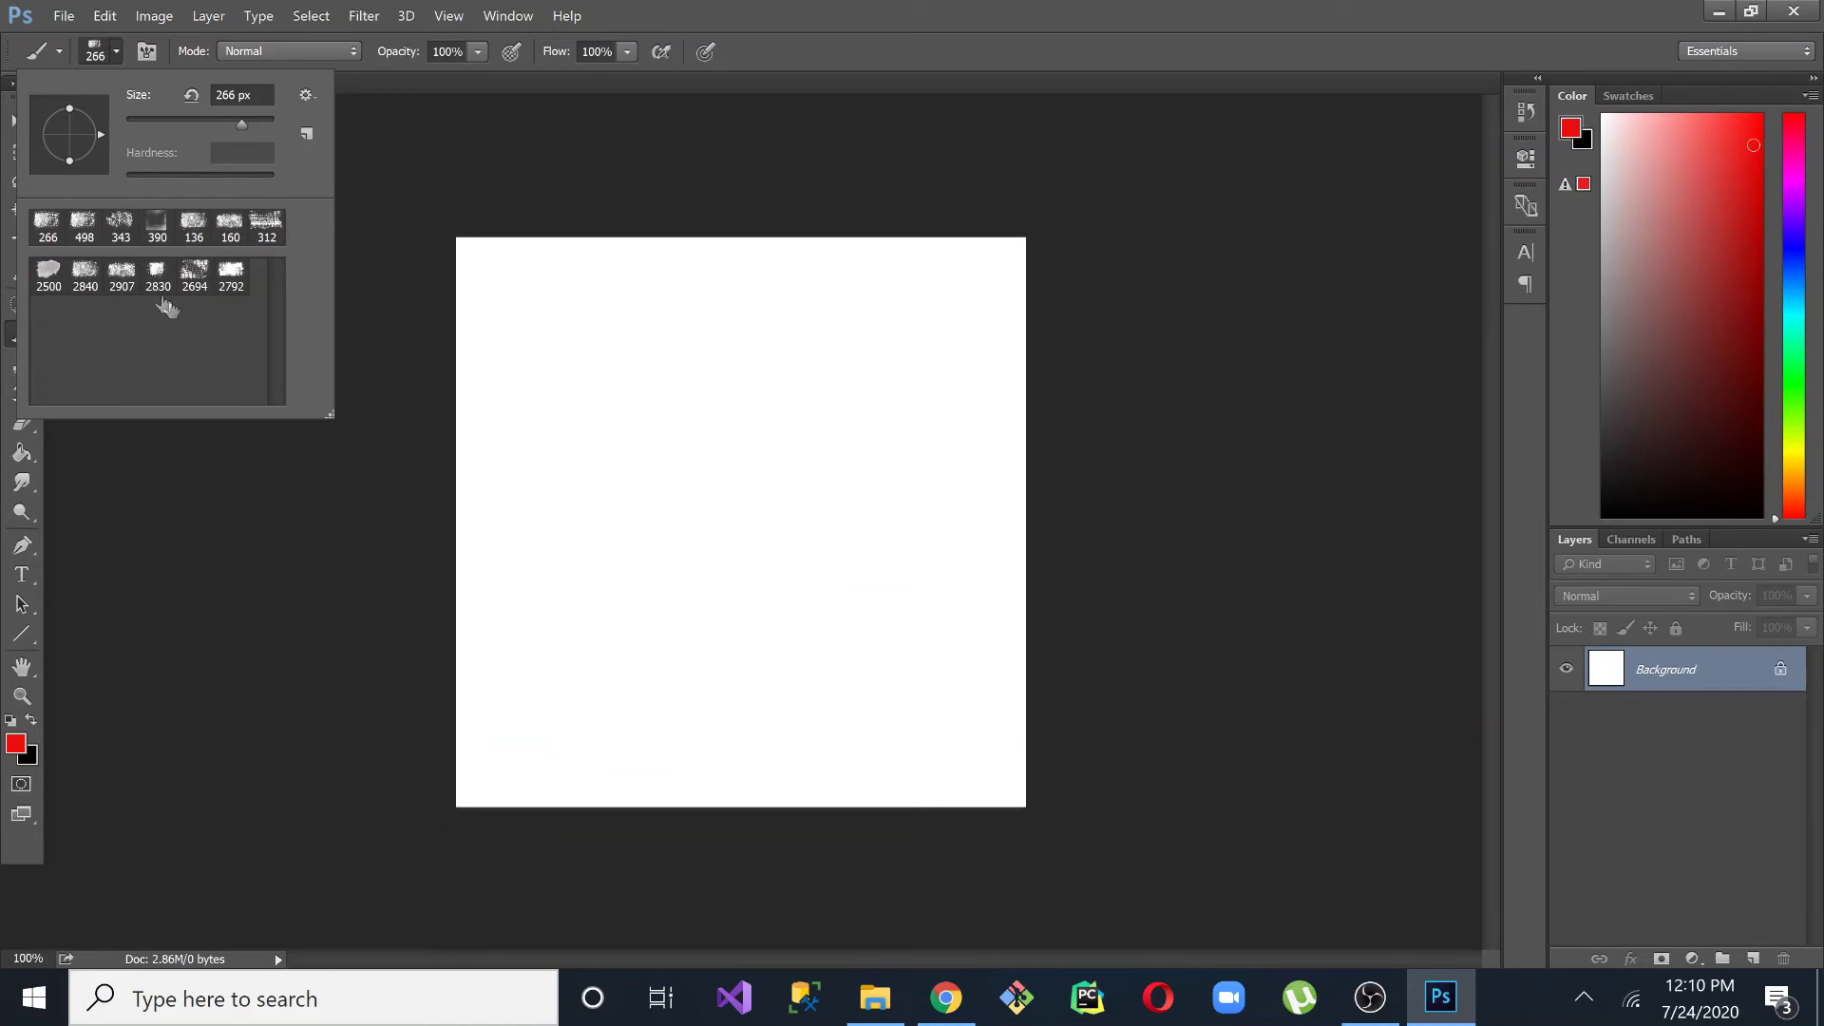
Choose a watercolor mask brush and paint a red blot on the upper-left area of the canvas.
{"action": "left_click", "coordinate": [159, 308]}
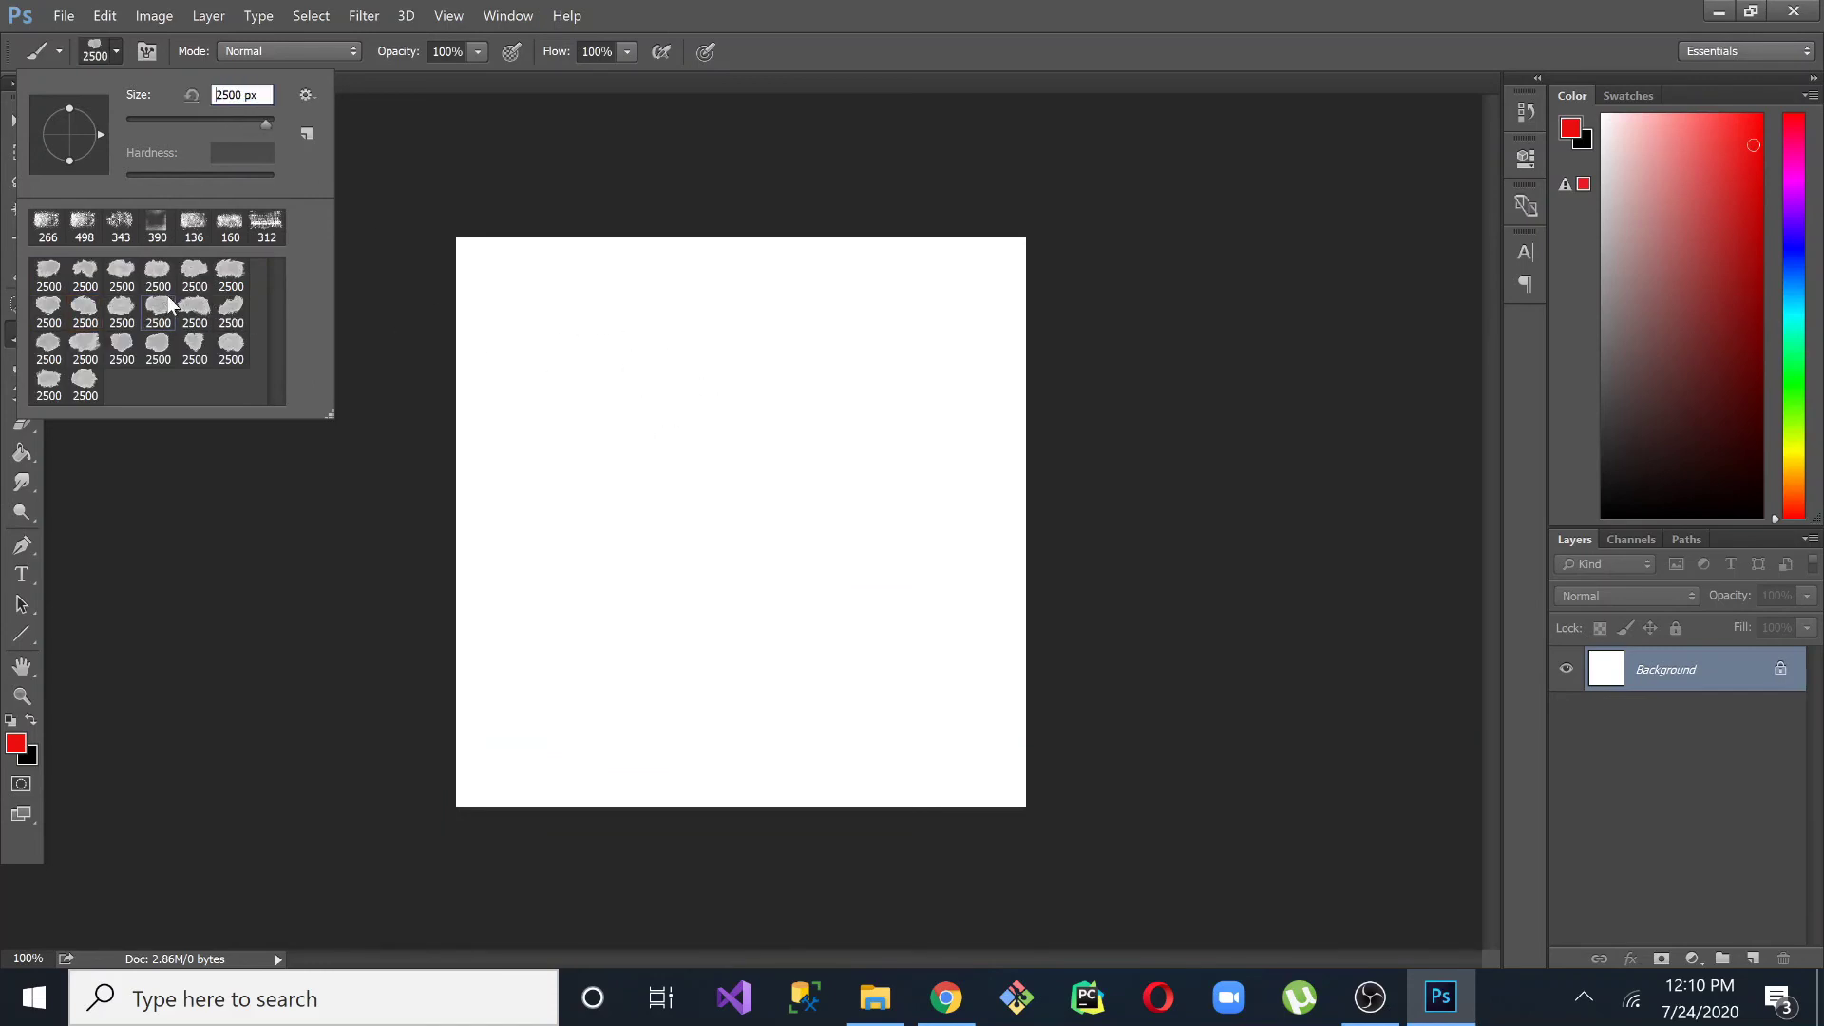
{"action": "left_click", "coordinate": [613, 389]}
{"action": "key", "text": "z"}
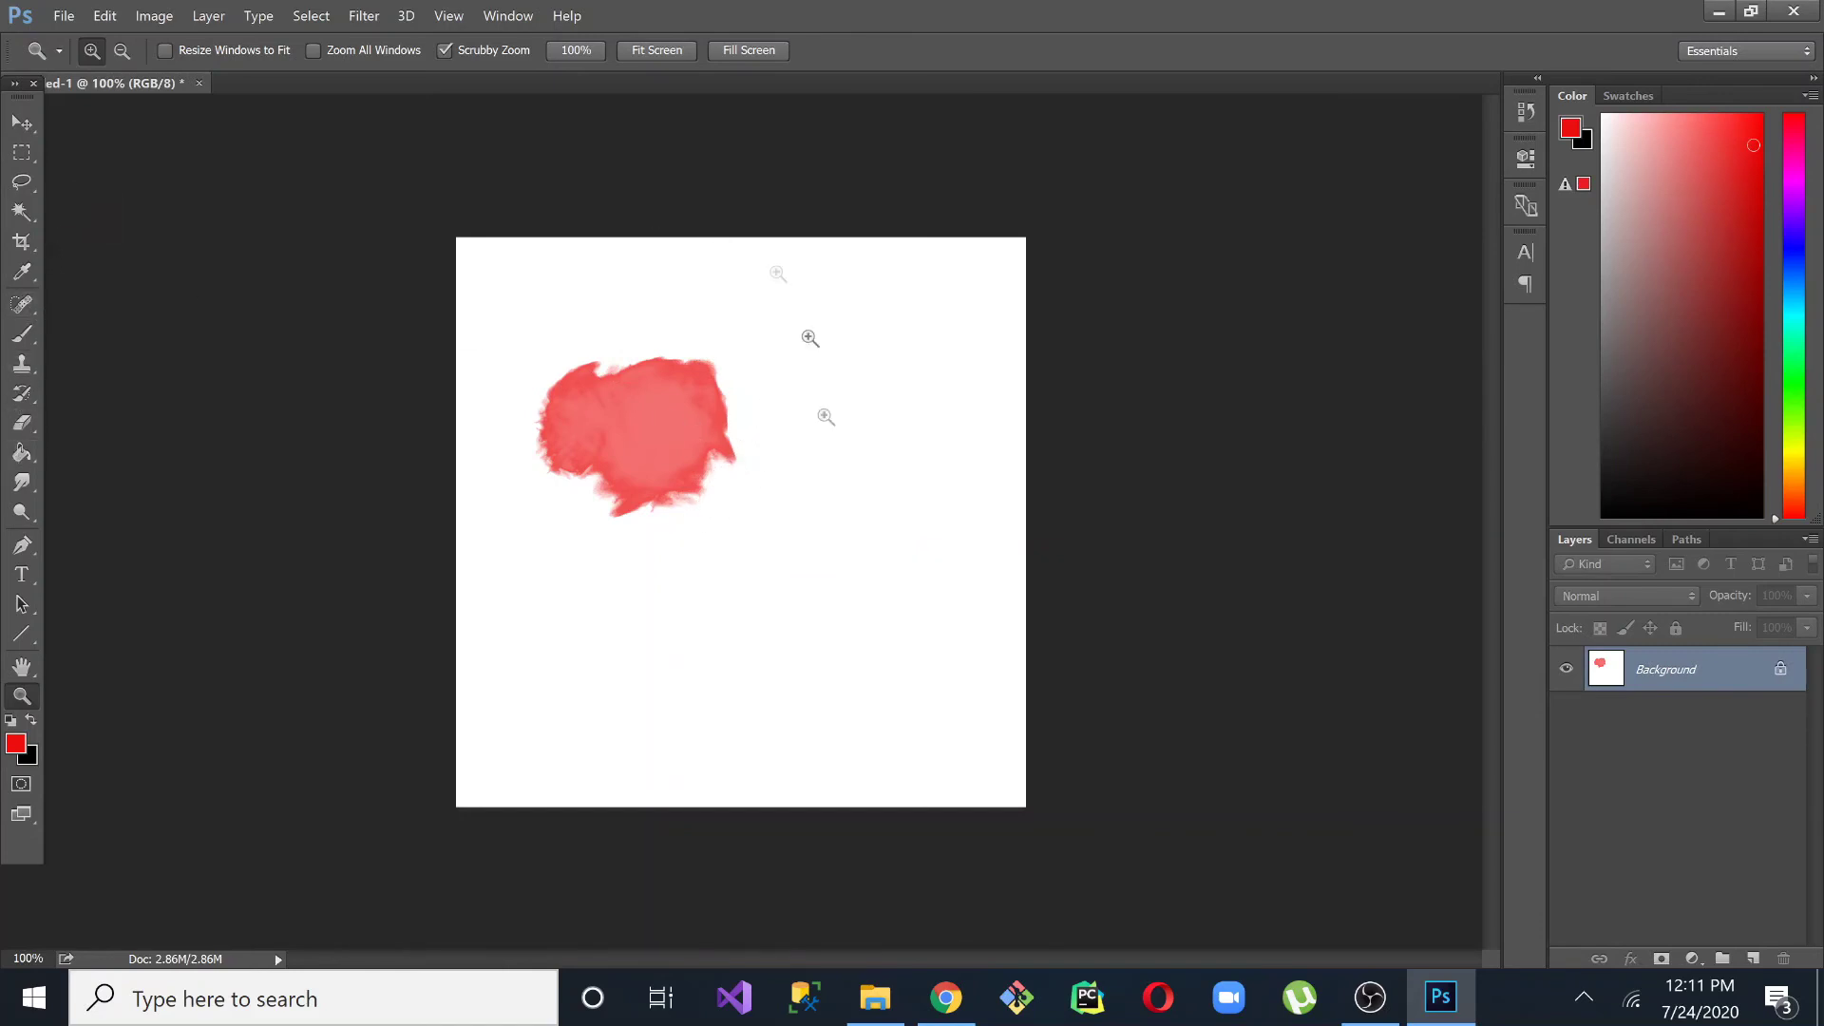
Switch to Chrome and look over the Watercolor Mask PS Brushes title and the Brusheezy search field.
{"action": "left_click", "coordinate": [945, 998]}
{"action": "triple_click", "coordinate": [437, 244]}
{"action": "double_click", "coordinate": [437, 244]}
{"action": "left_click", "coordinate": [1034, 166]}
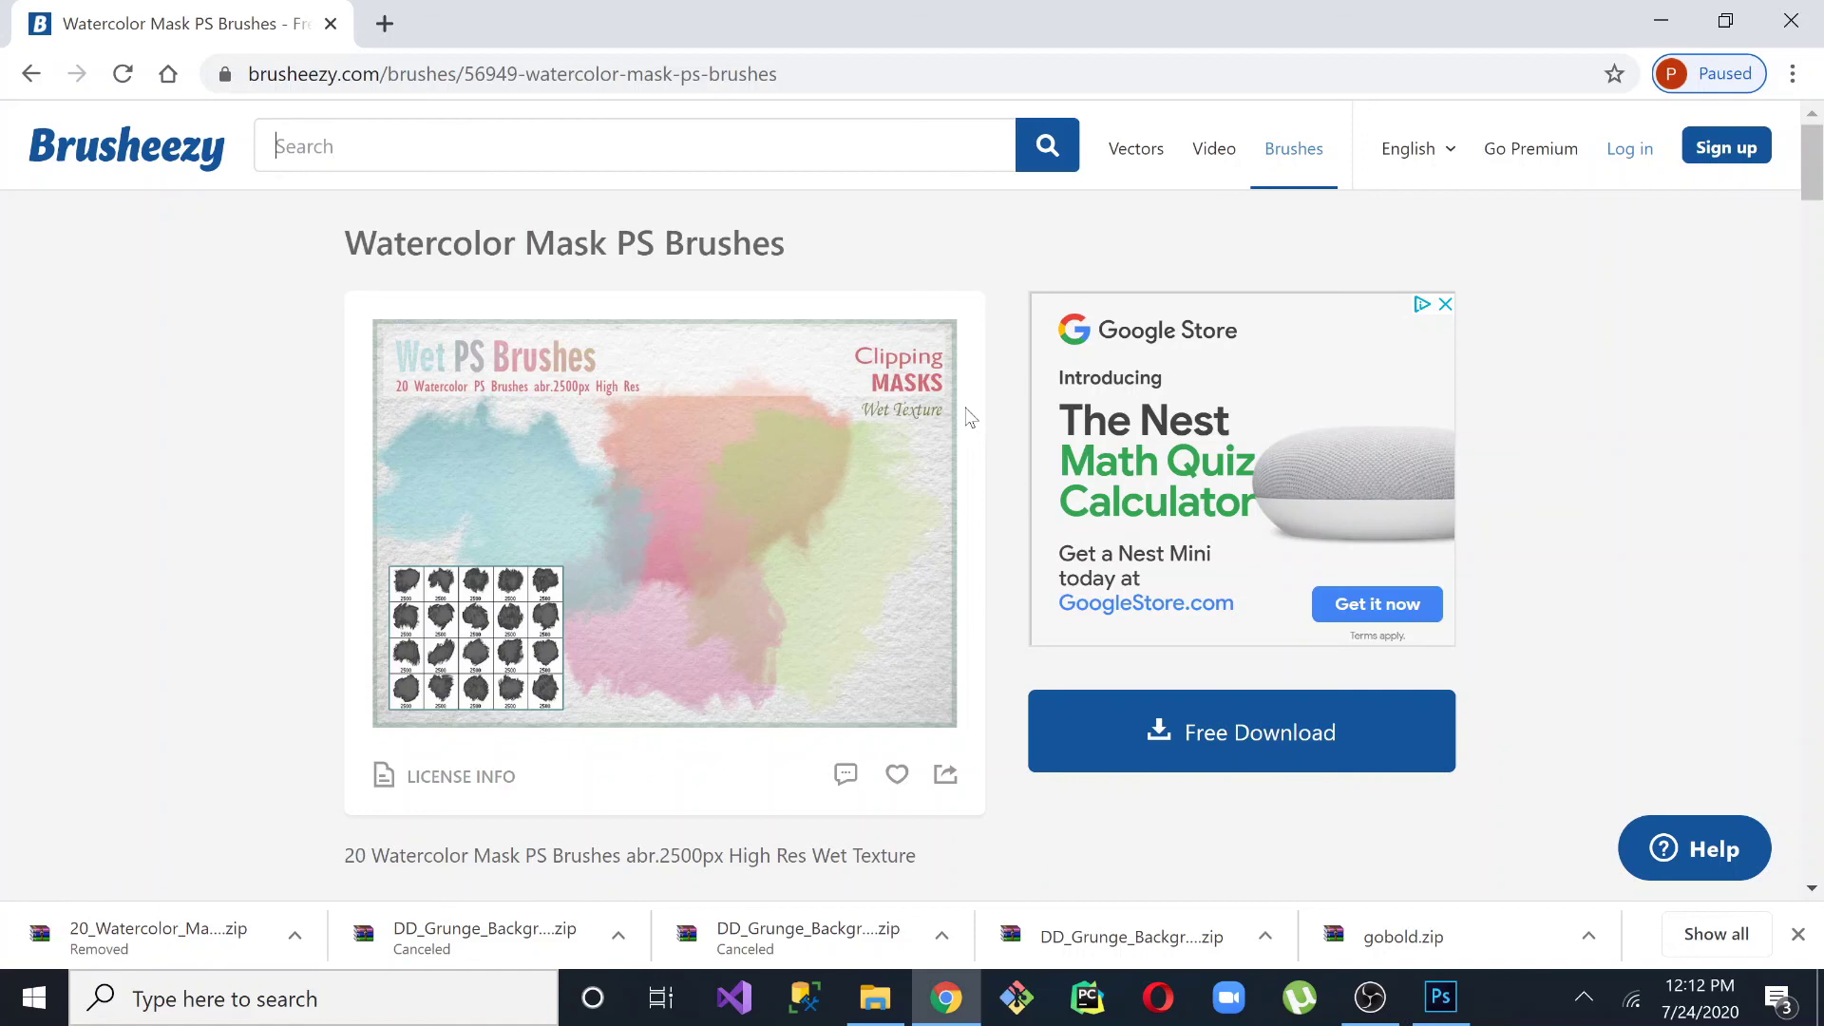